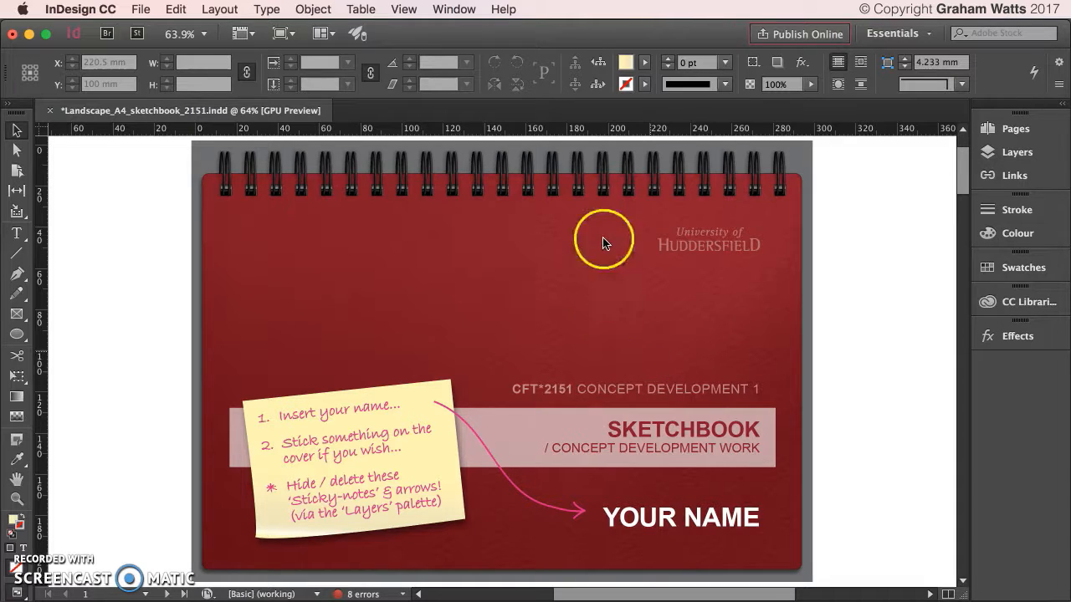
Open the Document Setup from the File menu and close it without changes.
click(911, 211)
click(141, 10)
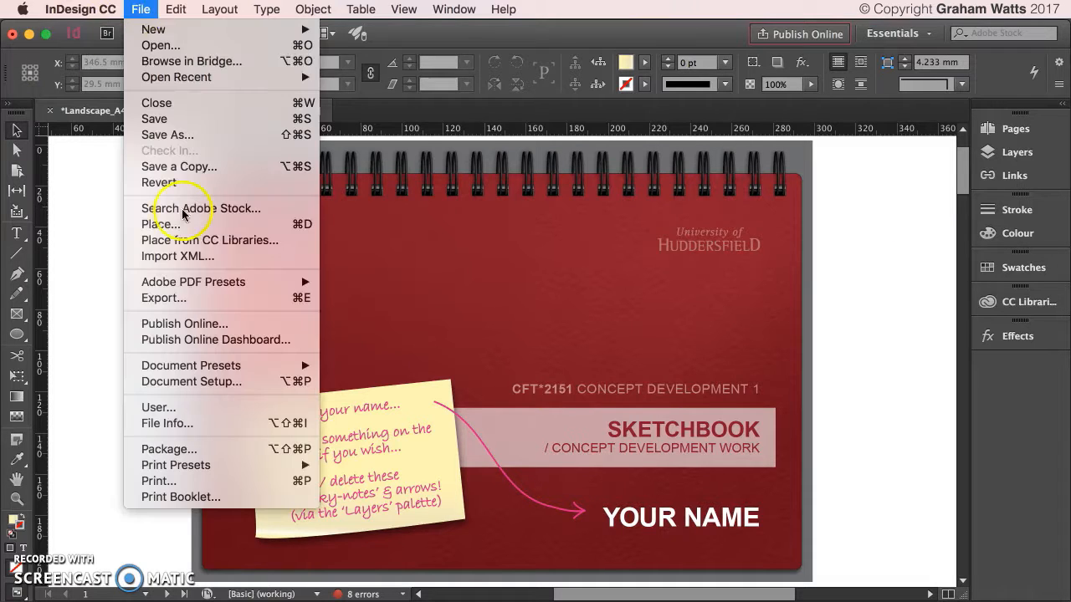
click(210, 384)
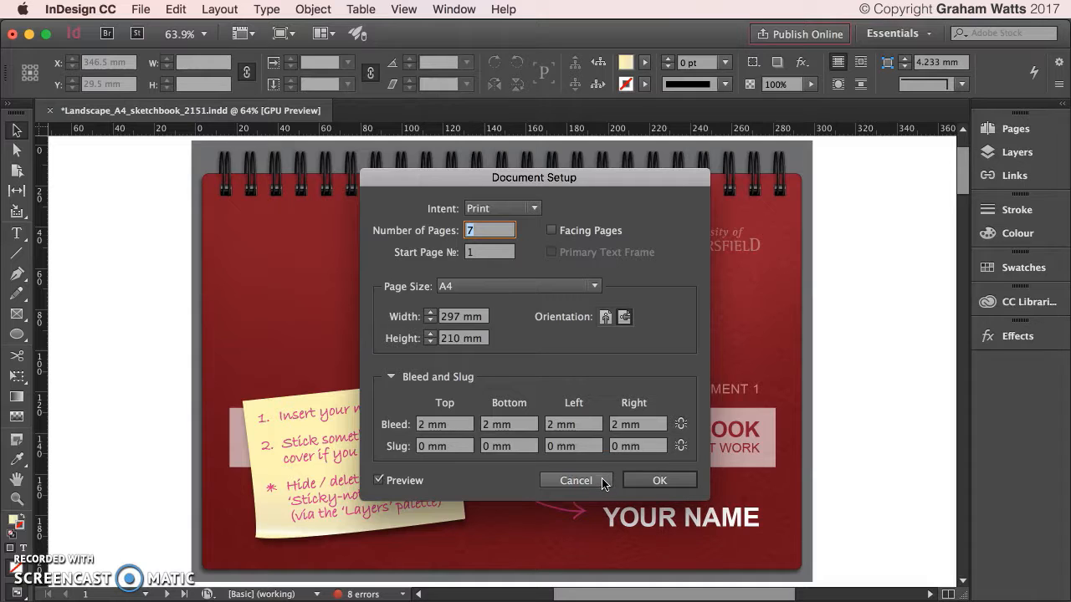
click(576, 480)
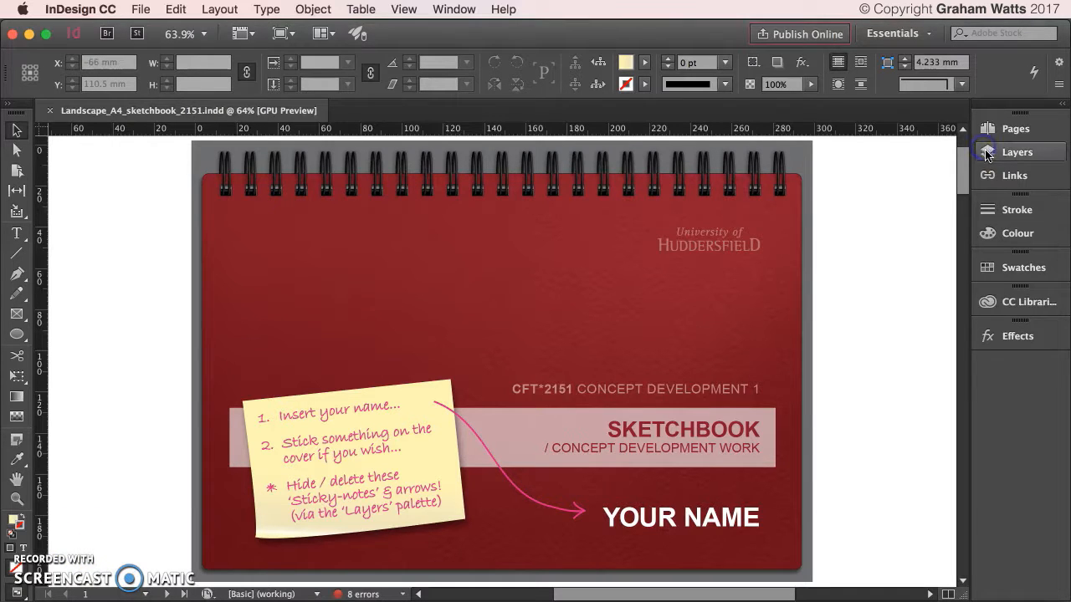
Make Artwork the active layer and toggle the Sticky Notes layer off and back on.
click(984, 151)
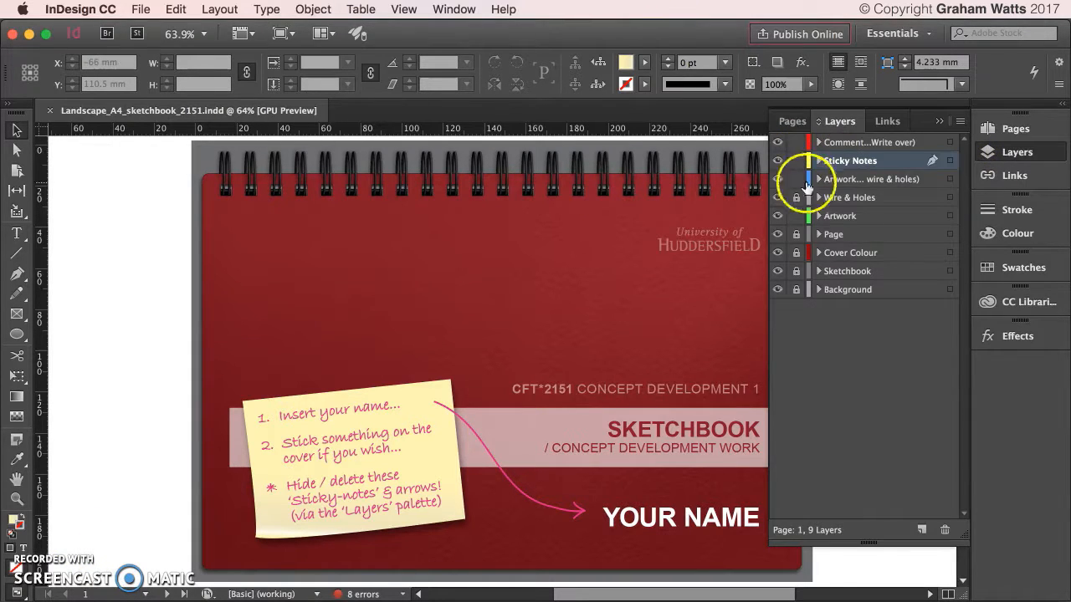
click(849, 216)
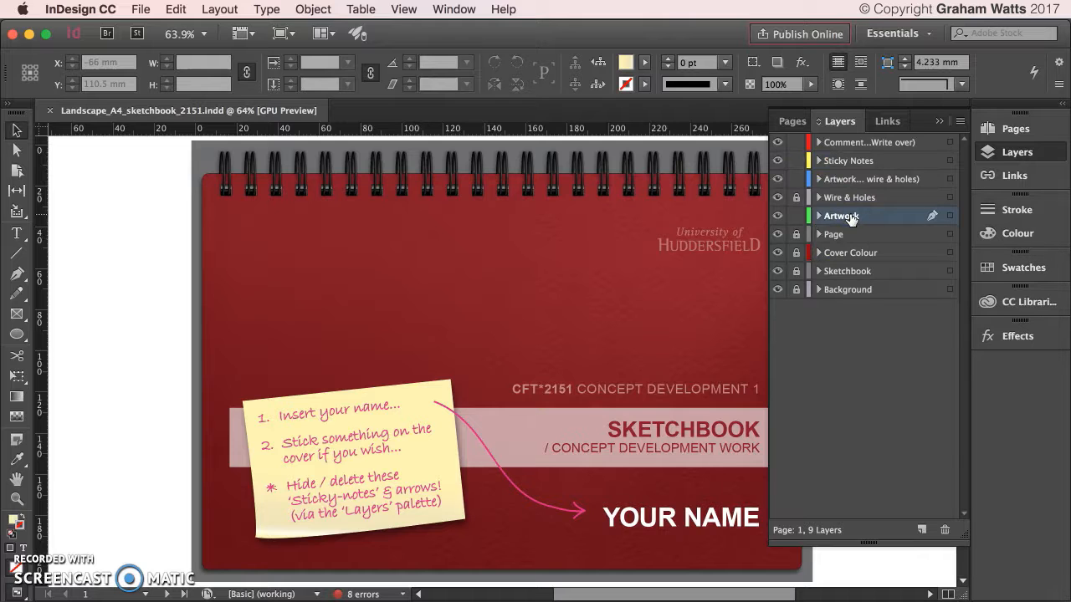
click(777, 161)
click(777, 160)
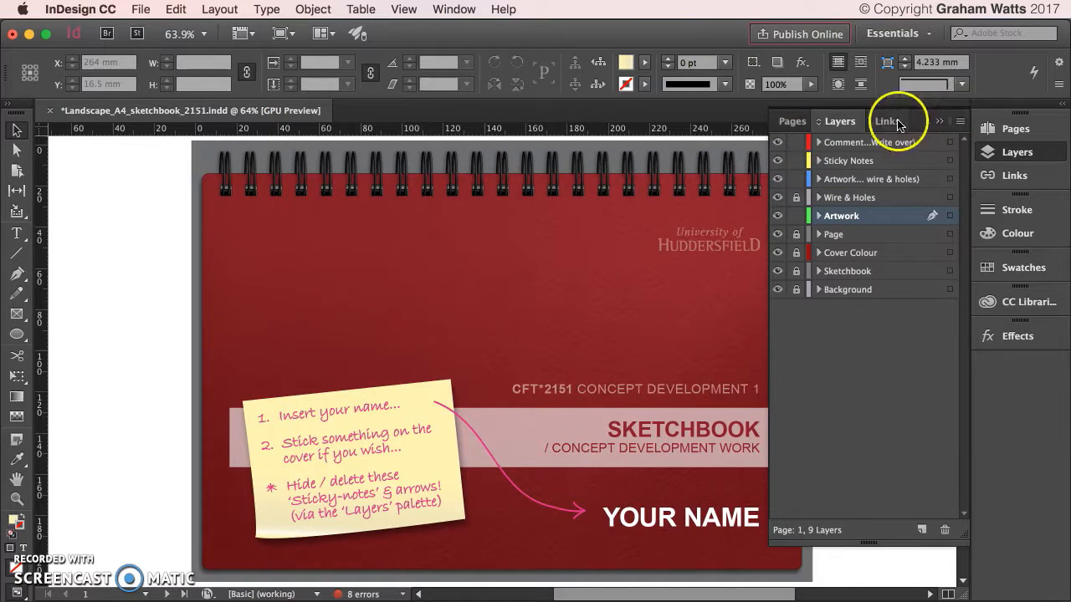
click(941, 122)
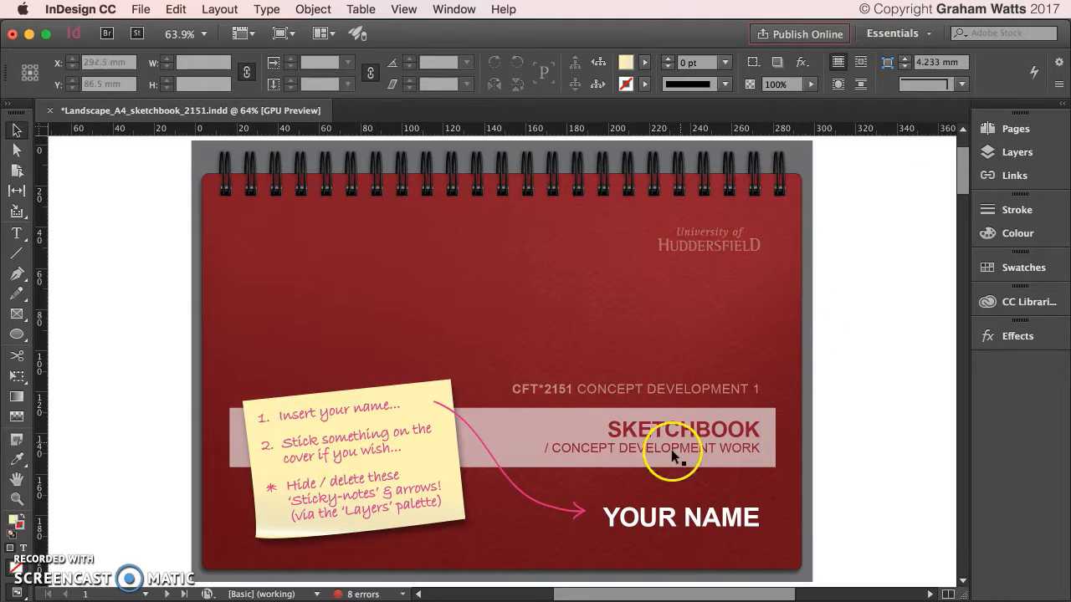
Overwrite the cover's YOUR NAME text with the owner's name plus 'Sketchbook Demo'.
double_click(665, 519)
drag(603, 519, 1052, 525)
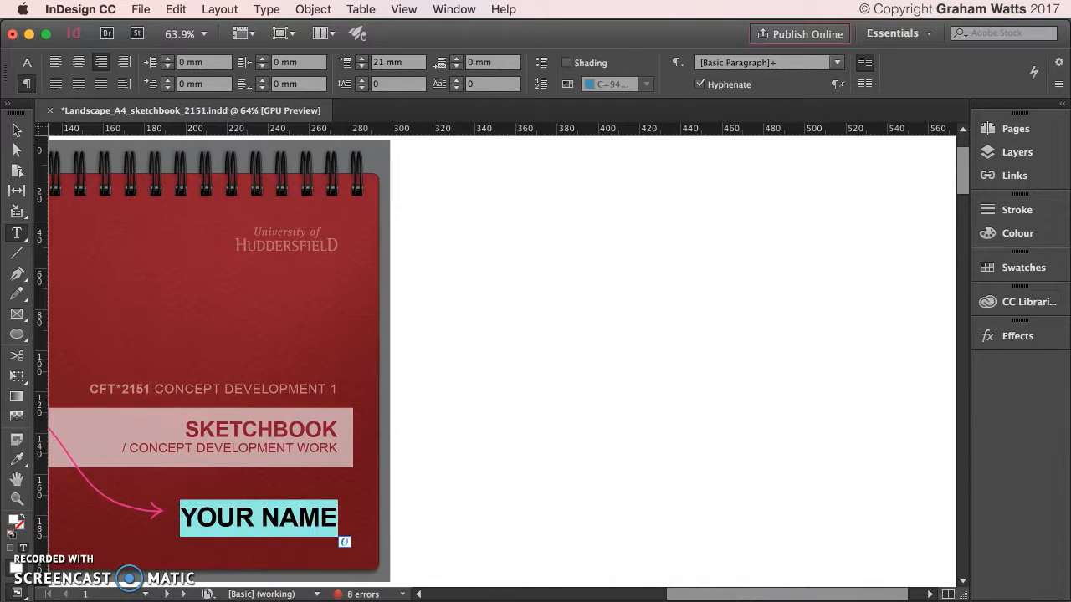
drag(878, 596, 770, 595)
text(Gra)
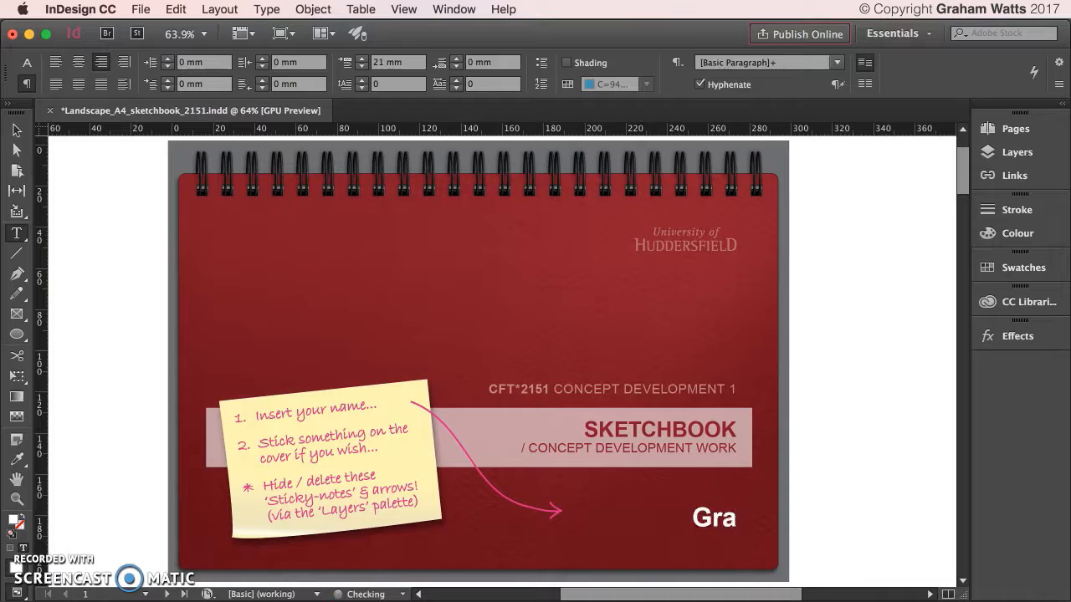
text(ham's)
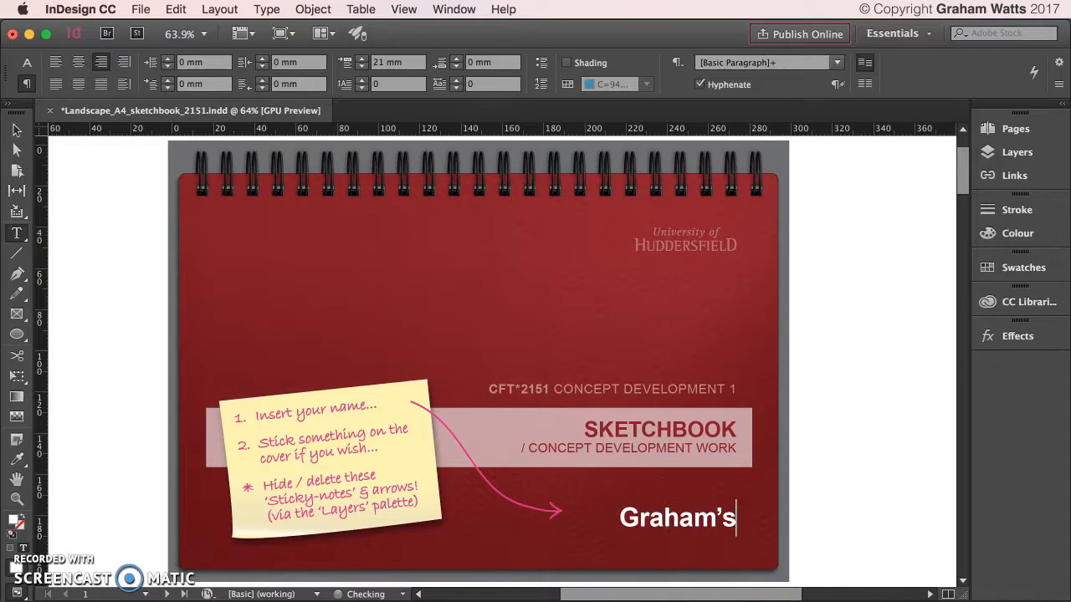
text( Sketchb)
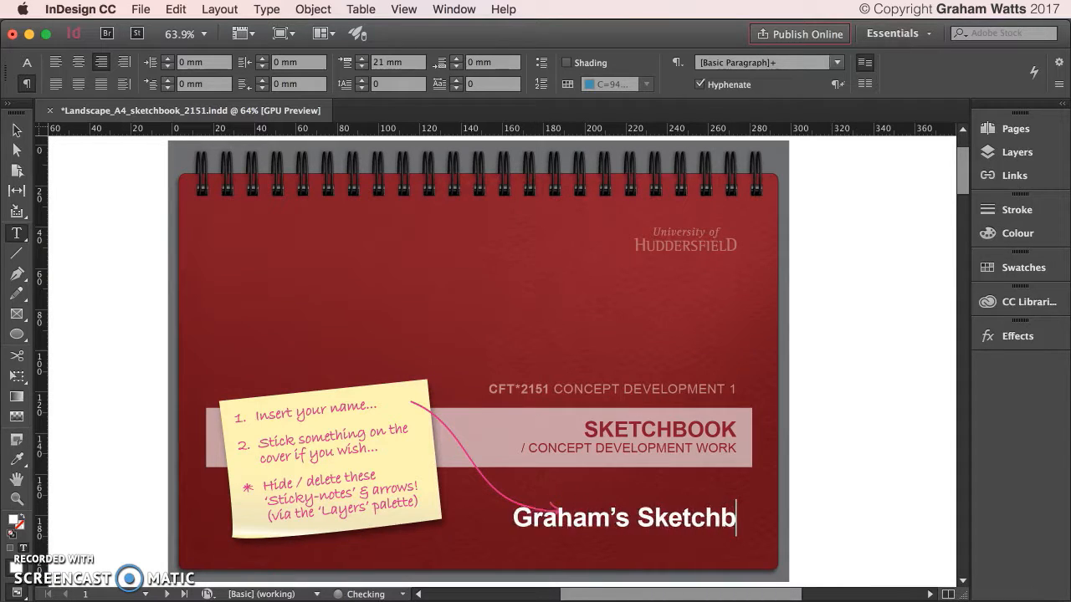
text(ook Demo)
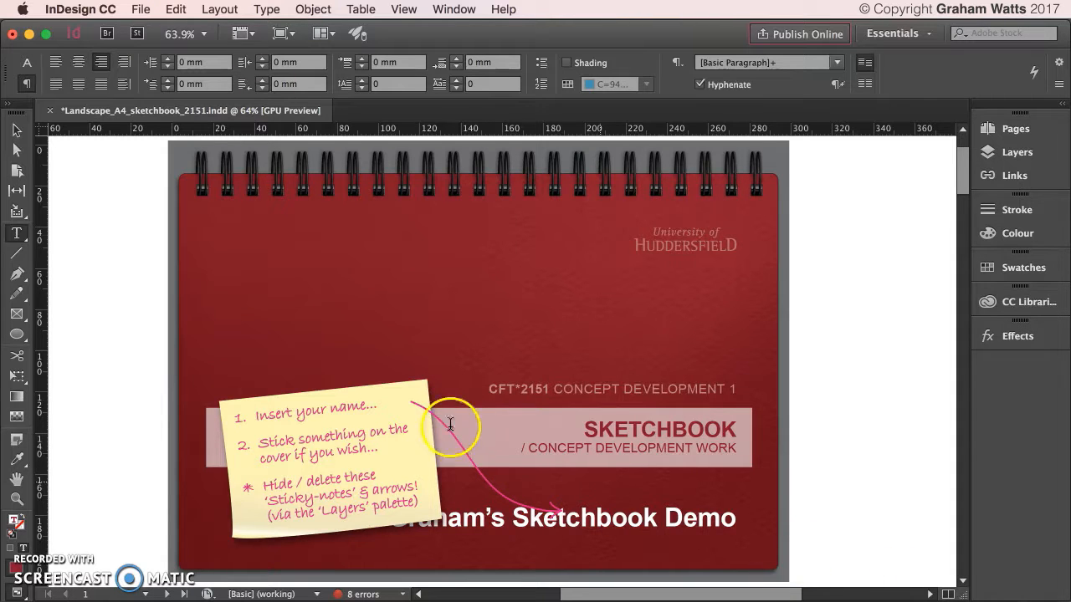
mouse_move(588, 429)
mouse_down()
mouse_move(767, 442)
mouse_move(757, 431)
mouse_up()
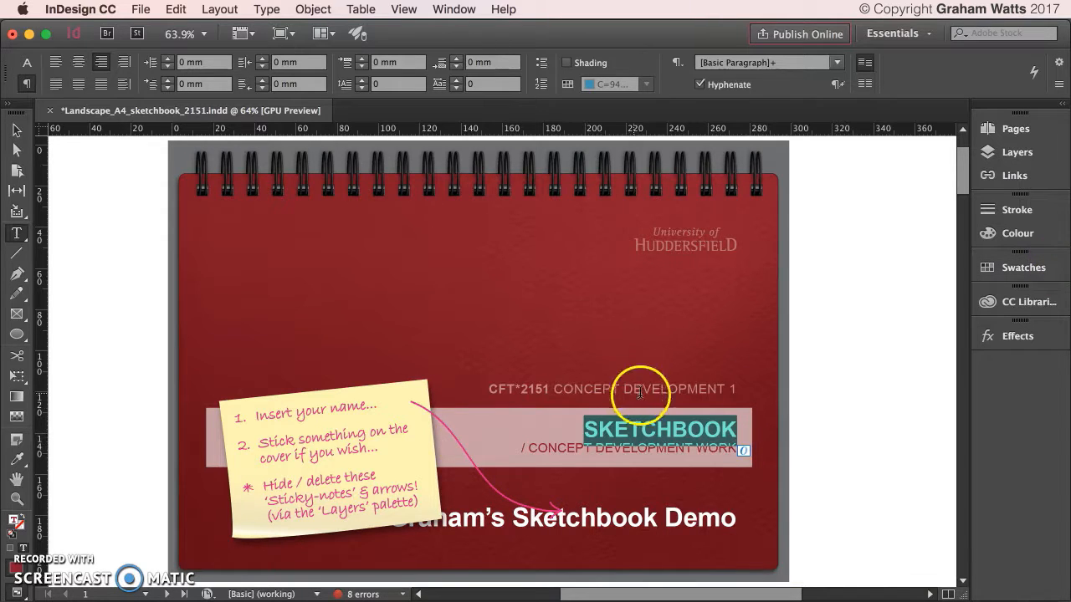
mouse_move(735, 447)
mouse_down()
mouse_move(676, 429)
mouse_move(562, 429)
mouse_up()
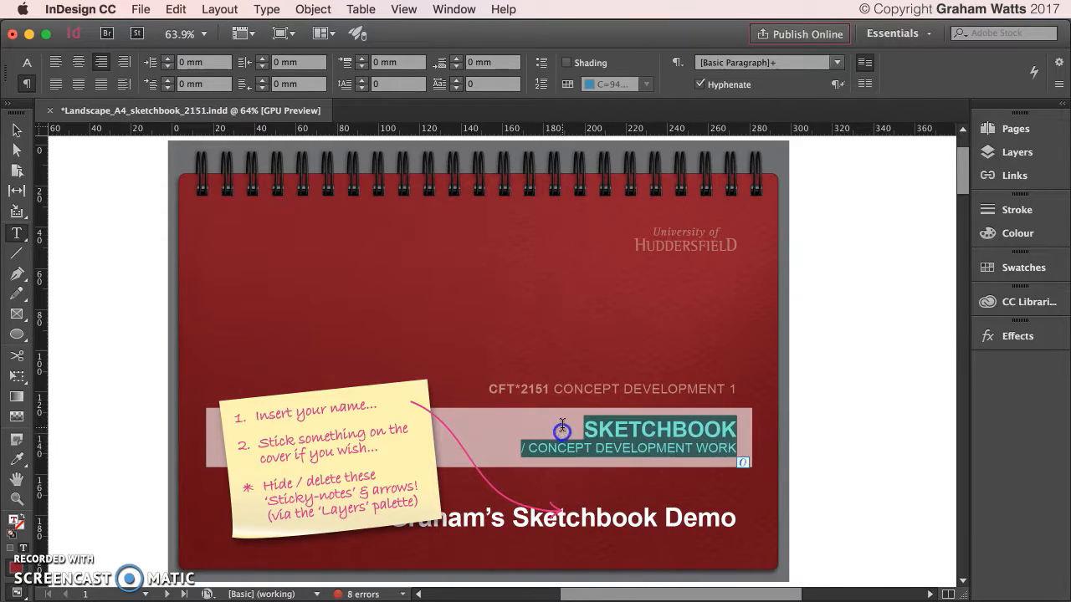
click(1024, 268)
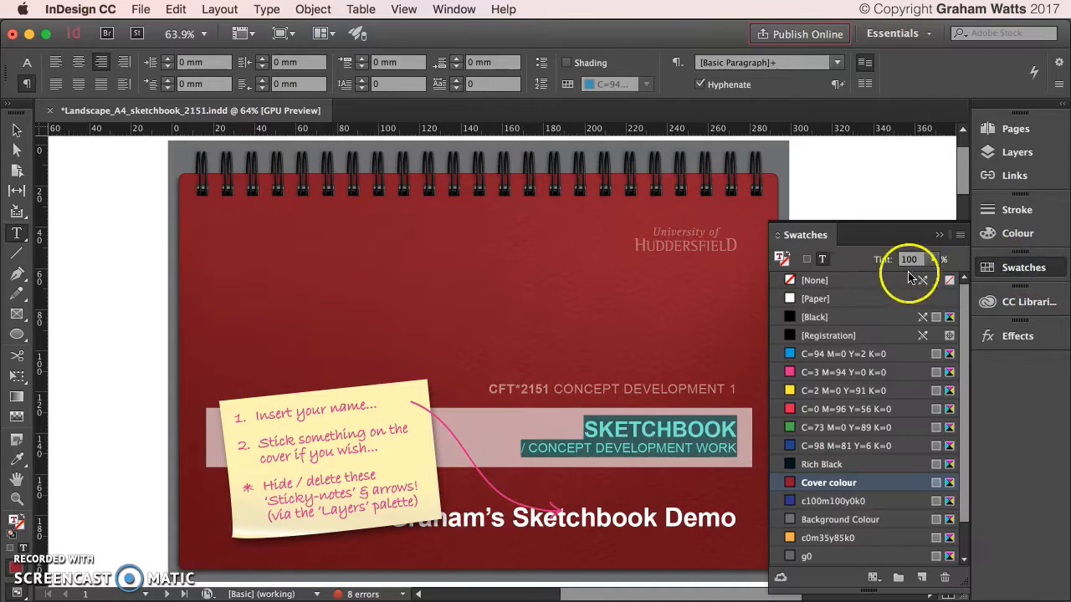
click(791, 318)
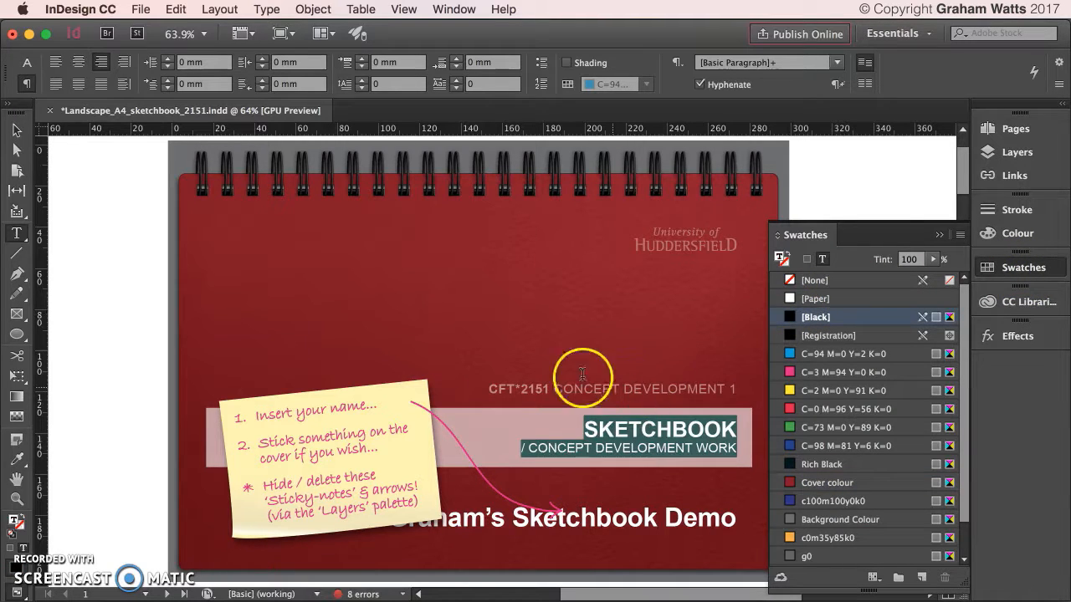
click(16, 130)
click(65, 172)
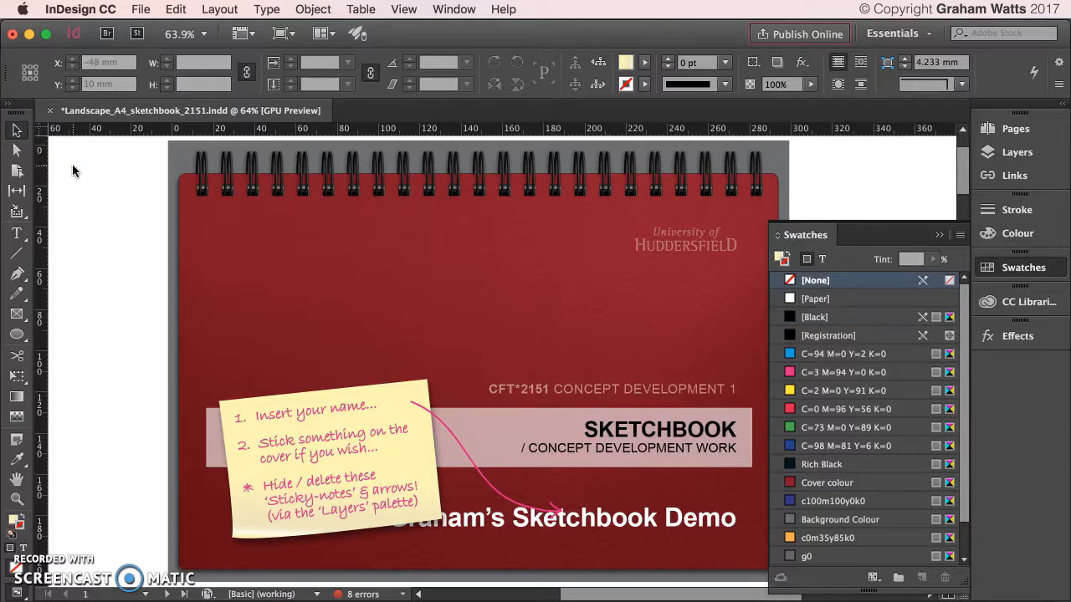
key(super+z)
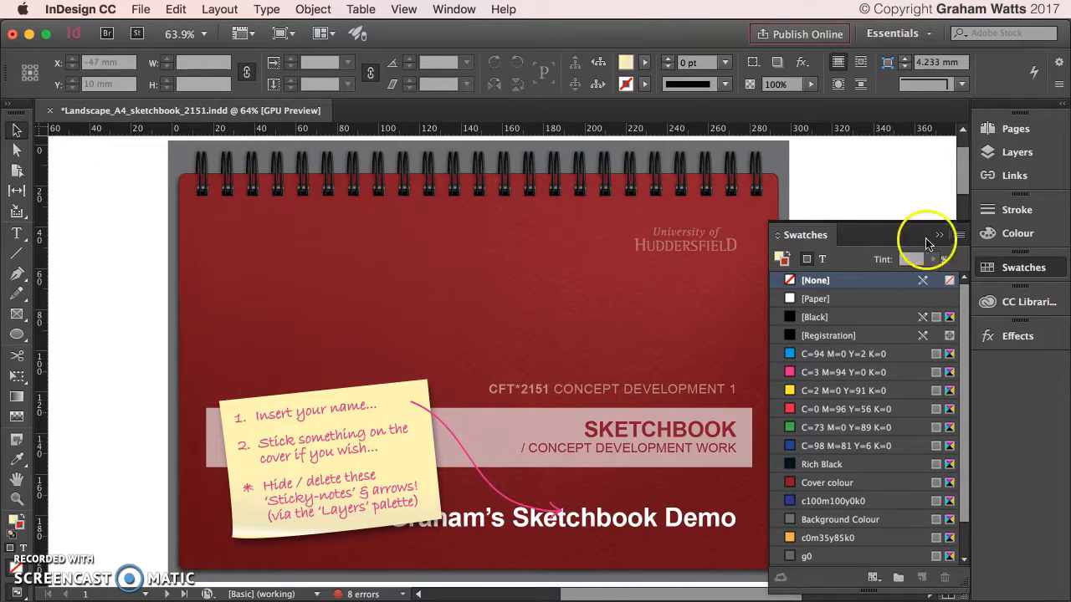
click(935, 234)
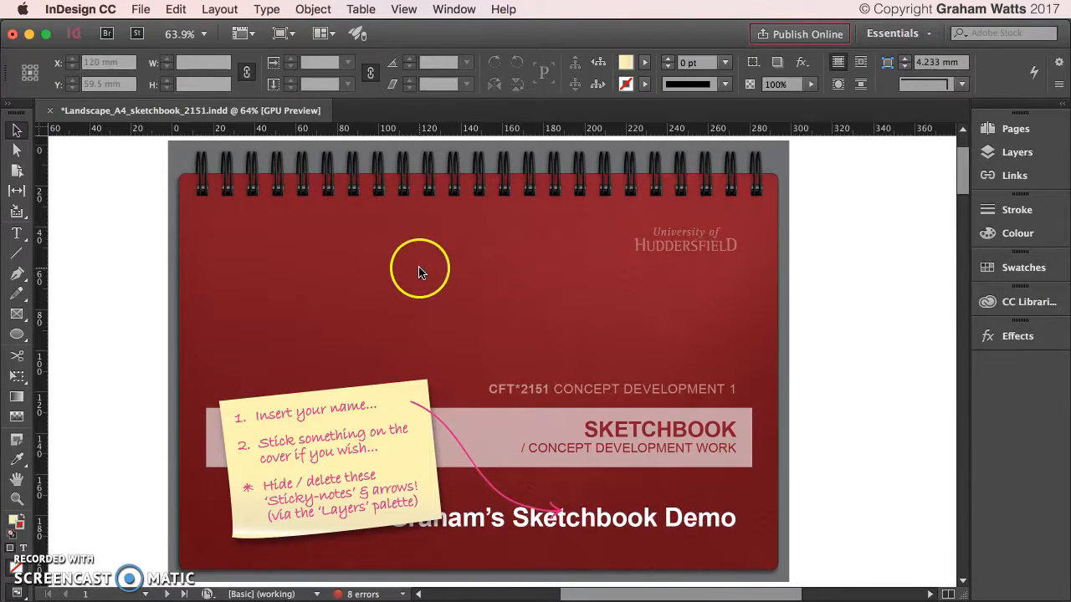
Scroll to page 2 and select the image inside the left monkey photo frame with Direct Selection.
scroll(419, 276, down, 5)
scroll(530, 298, down, 2)
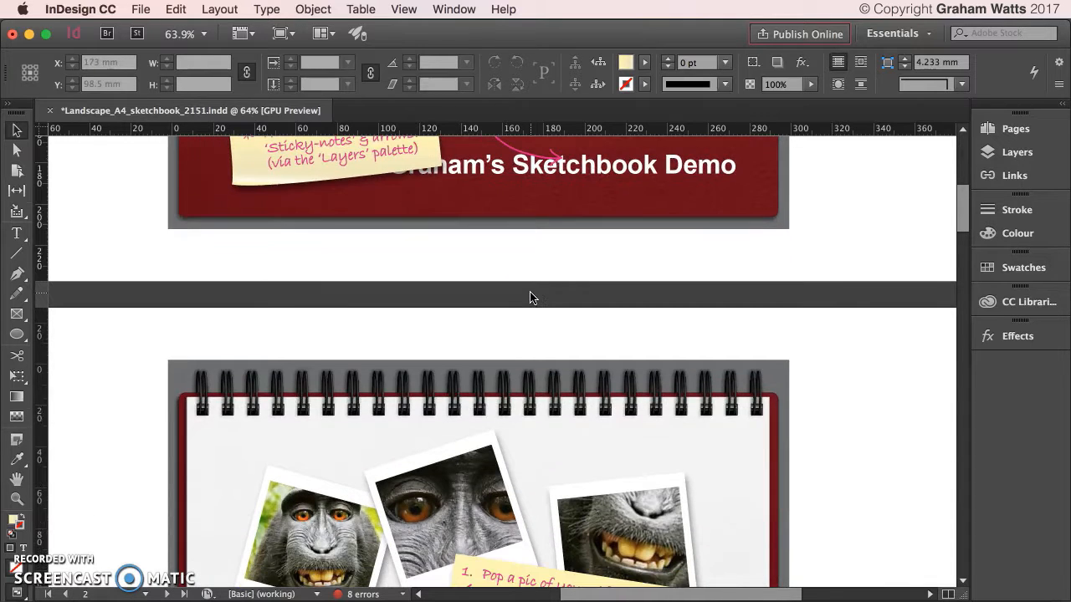
scroll(822, 322, down, 10)
scroll(823, 321, up, 4)
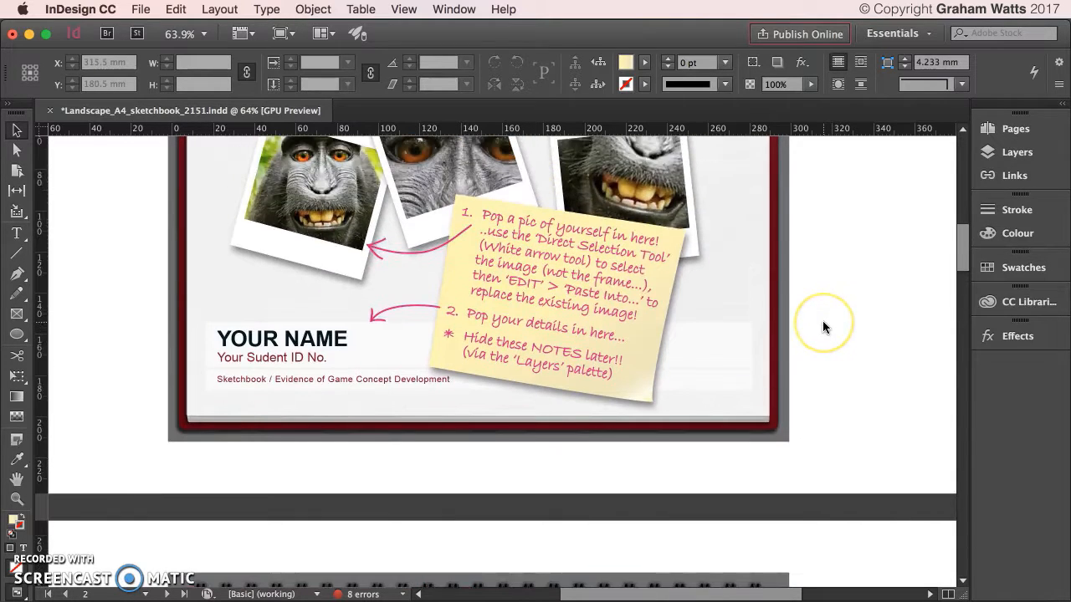
scroll(822, 327, up, 5)
scroll(822, 326, down, 4)
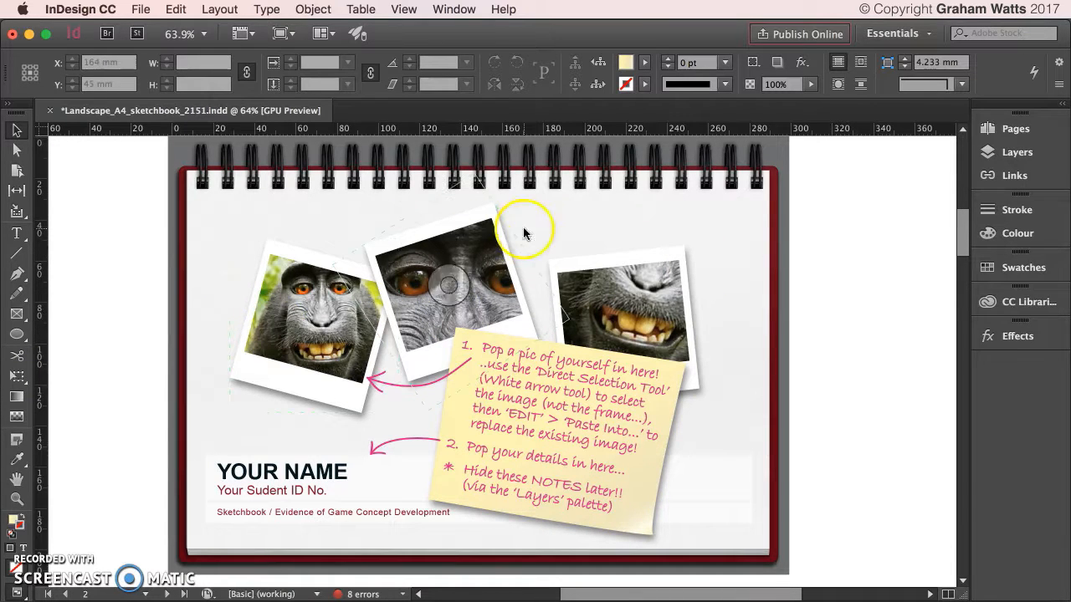
click(17, 152)
click(318, 295)
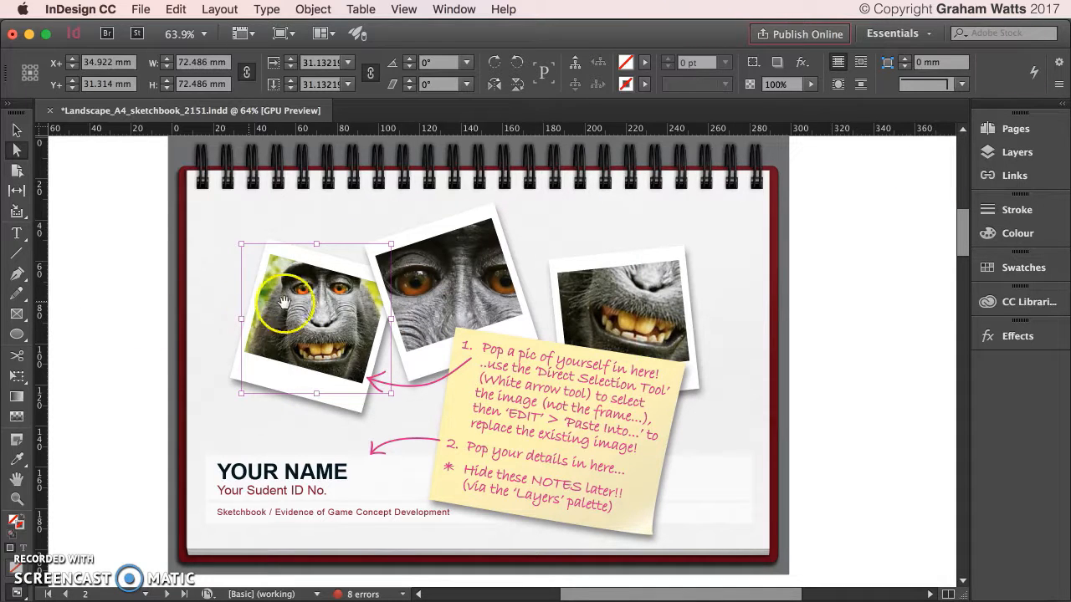
Show the Links panel with the 16 linked files and scroll back to page 2.
click(987, 182)
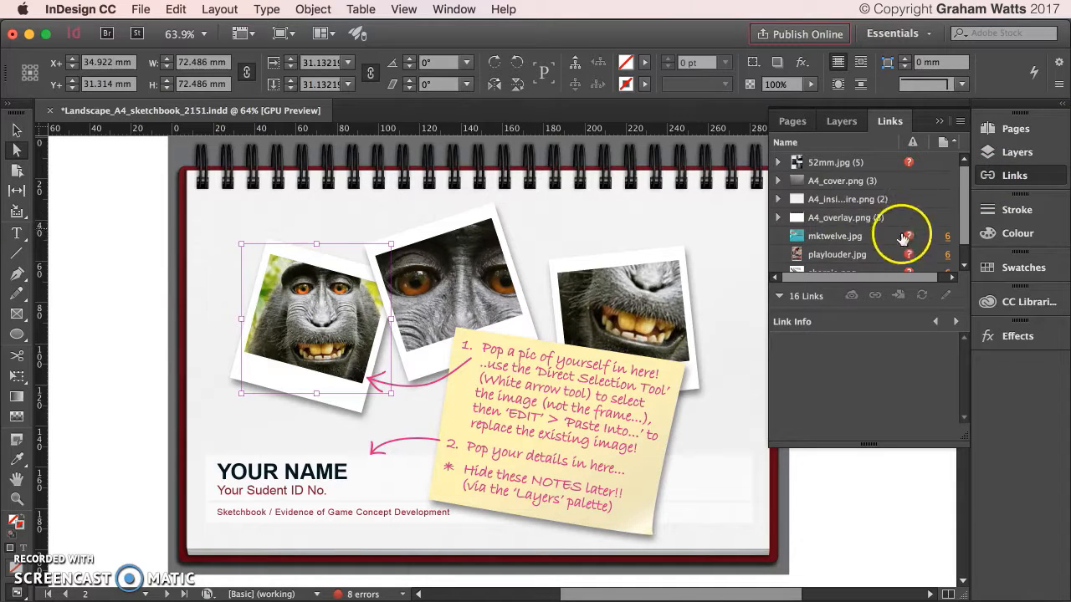
scroll(853, 241, down, 1)
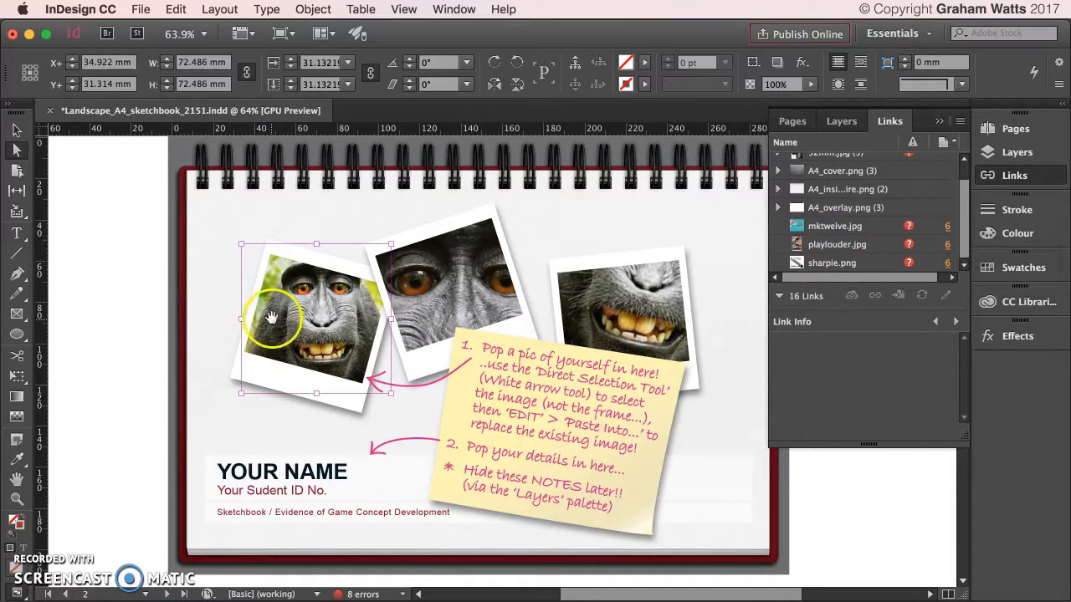
scroll(270, 319, down, 2)
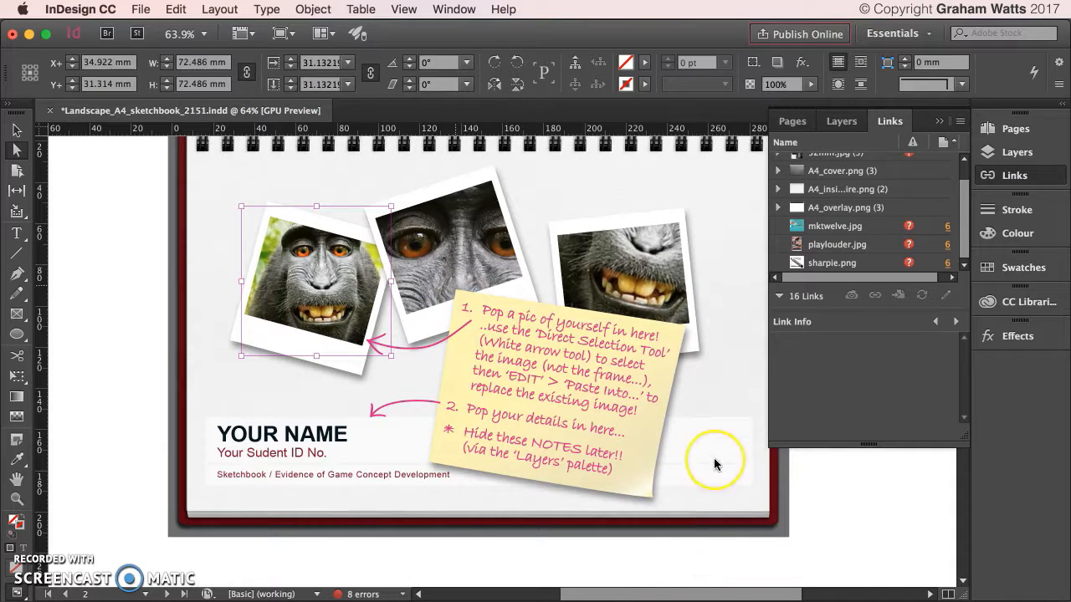
scroll(713, 464, down, 15)
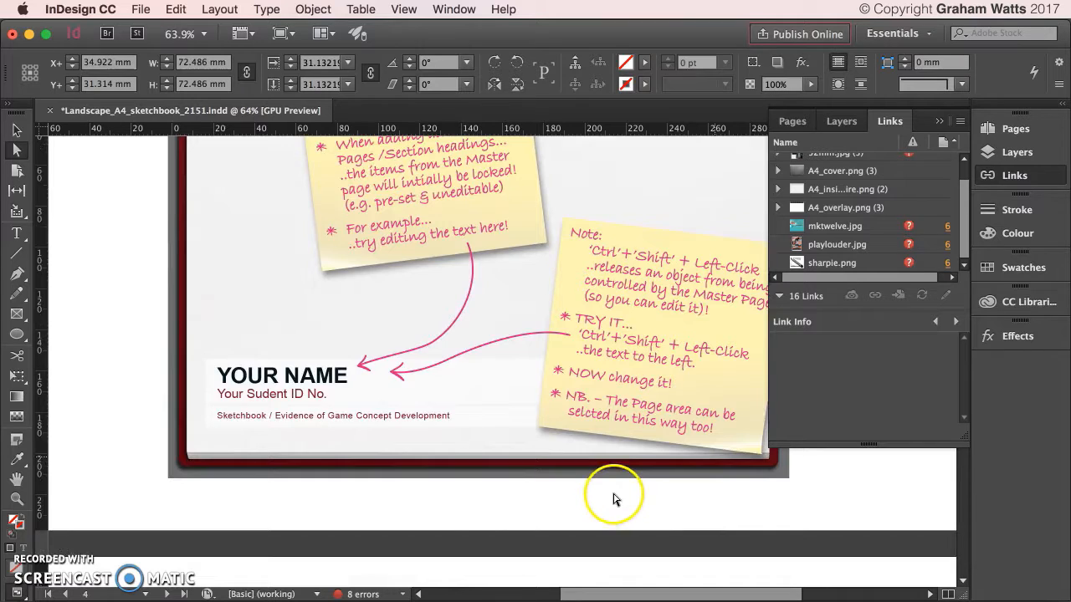
scroll(975, 471, down, 20)
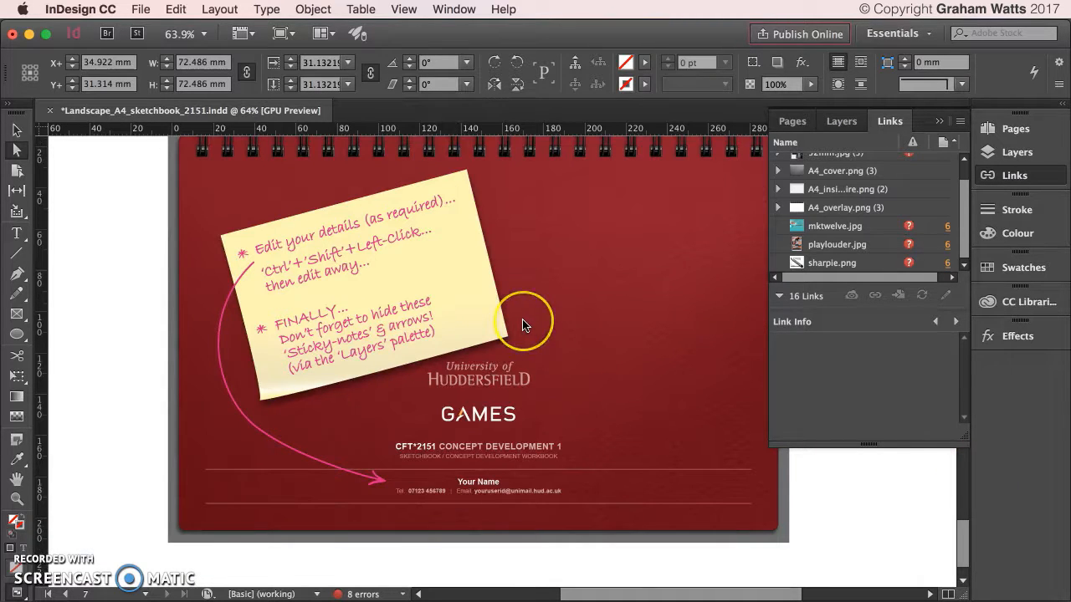
scroll(522, 325, up, 20)
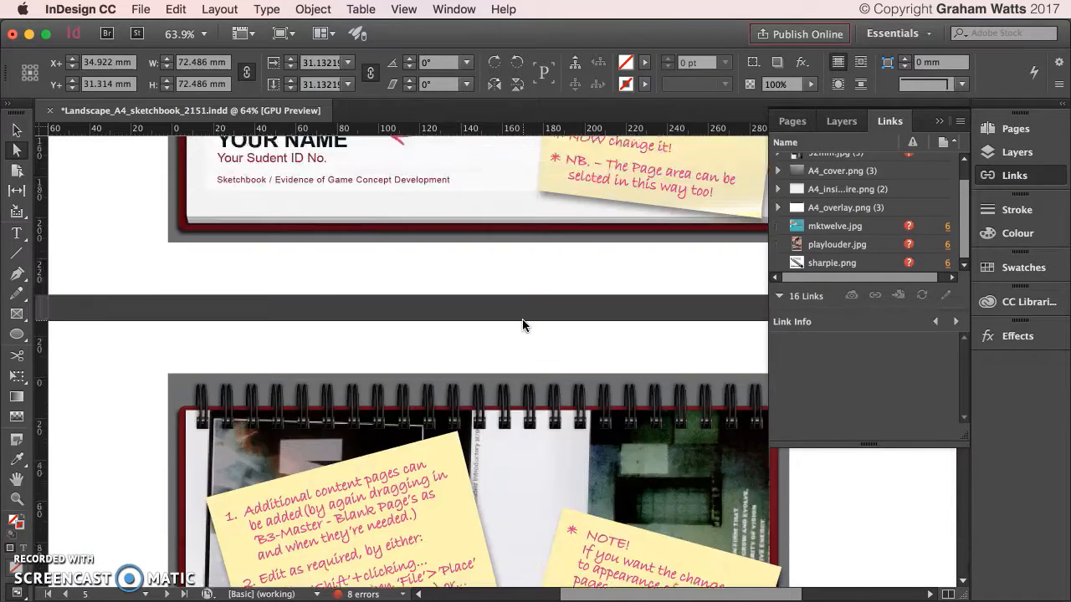
scroll(522, 324, up, 3)
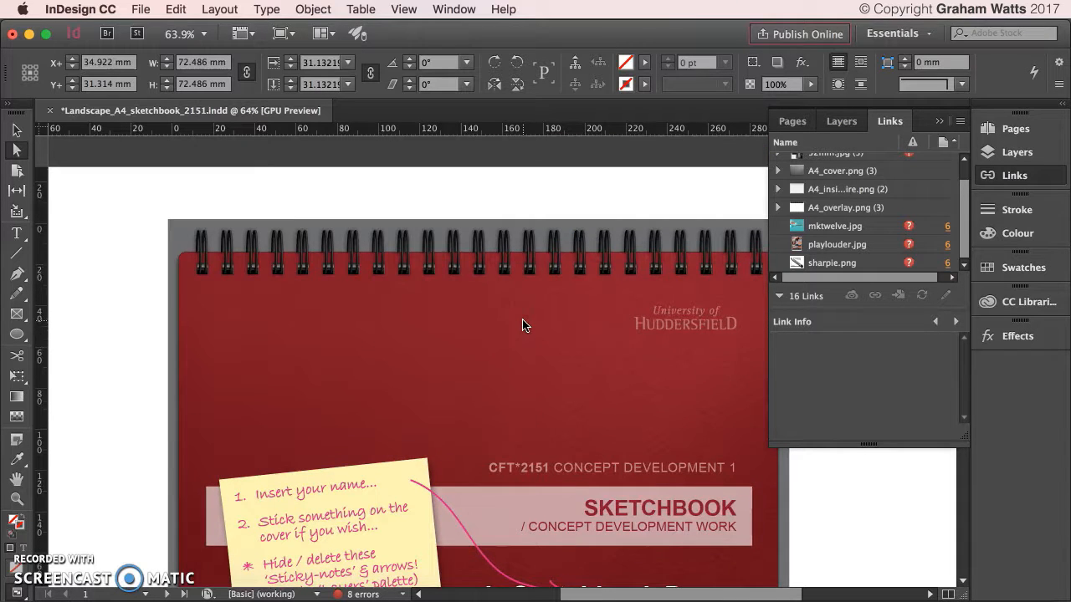
scroll(879, 179, up, 1)
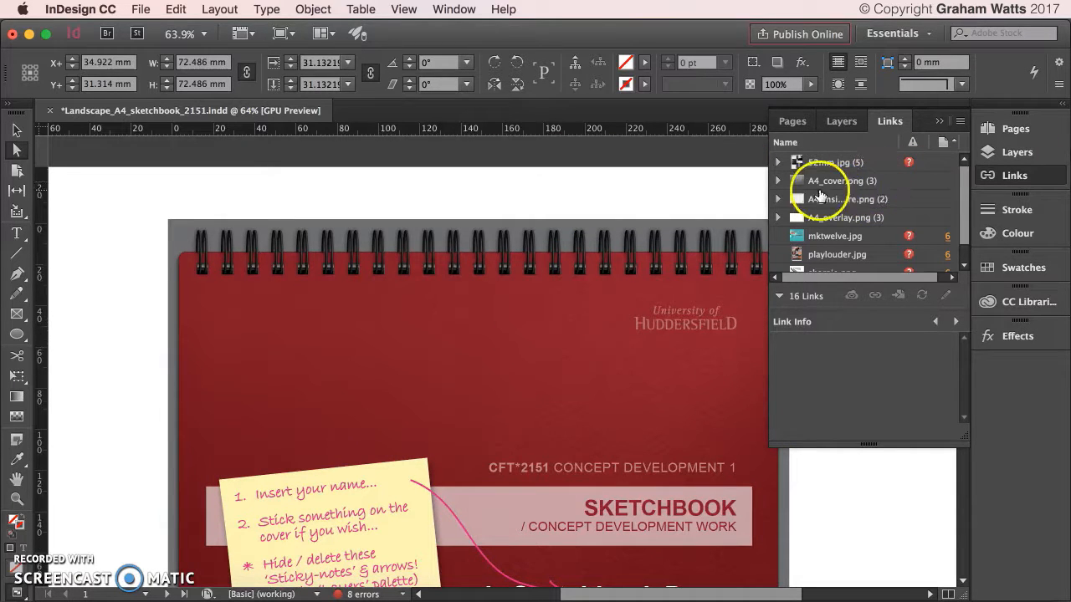
scroll(544, 184, down, 15)
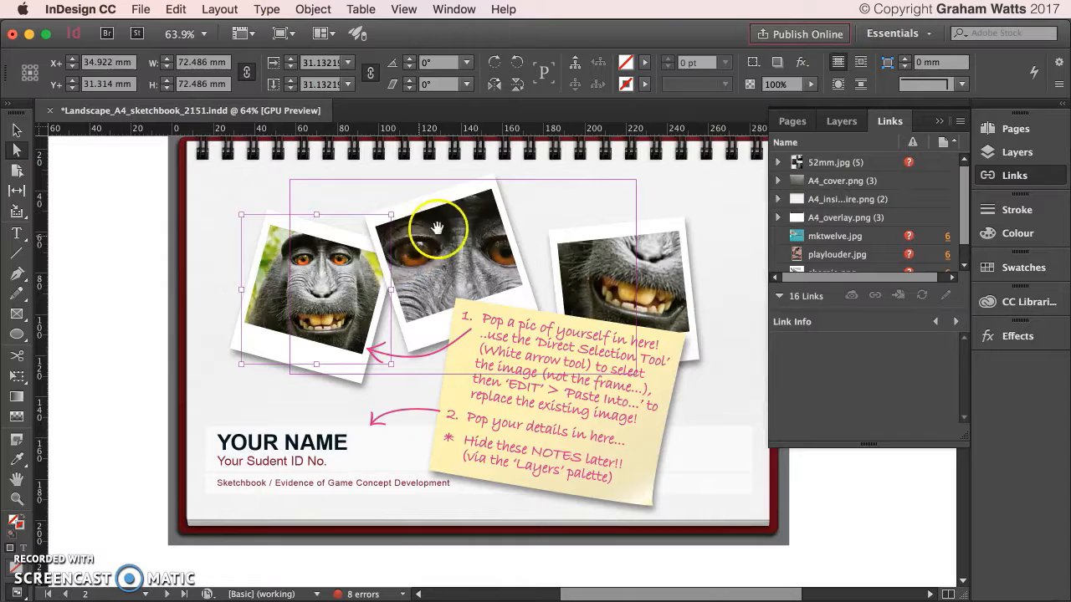
click(474, 281)
click(318, 282)
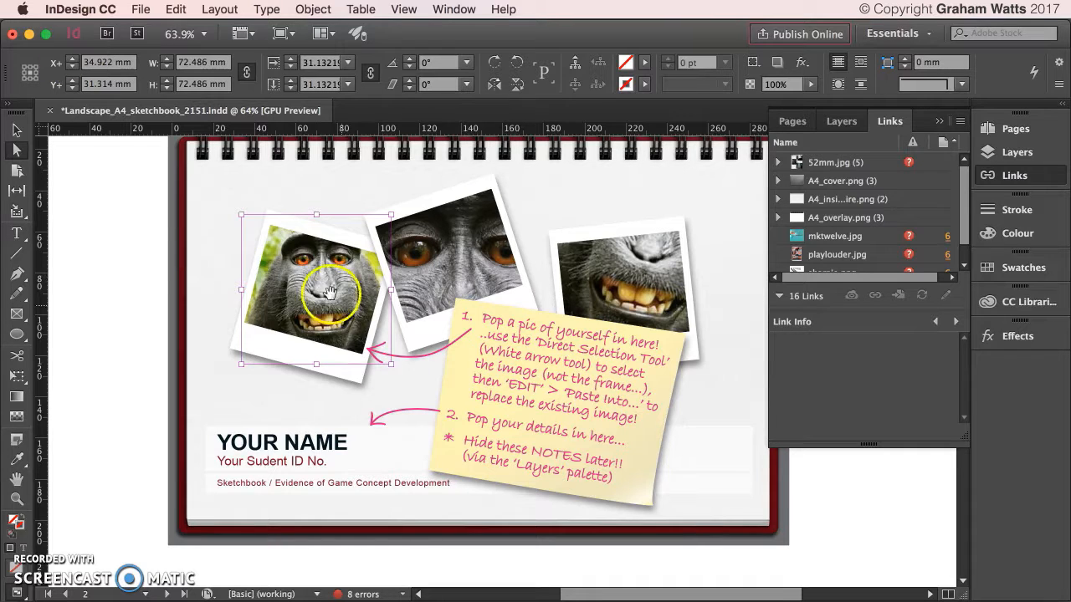
click(16, 130)
click(92, 183)
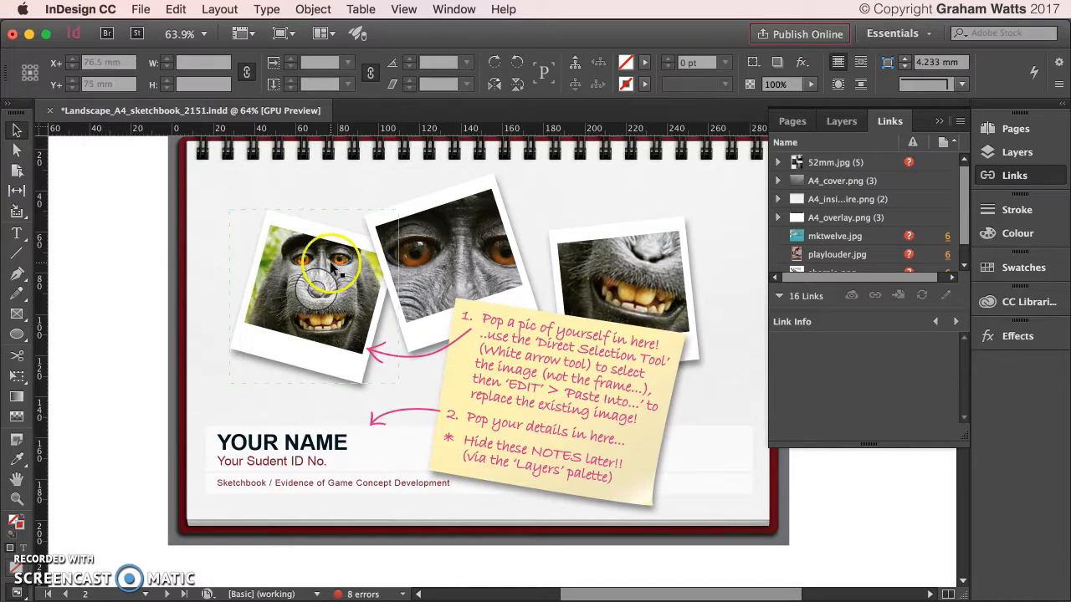
click(285, 266)
click(244, 355)
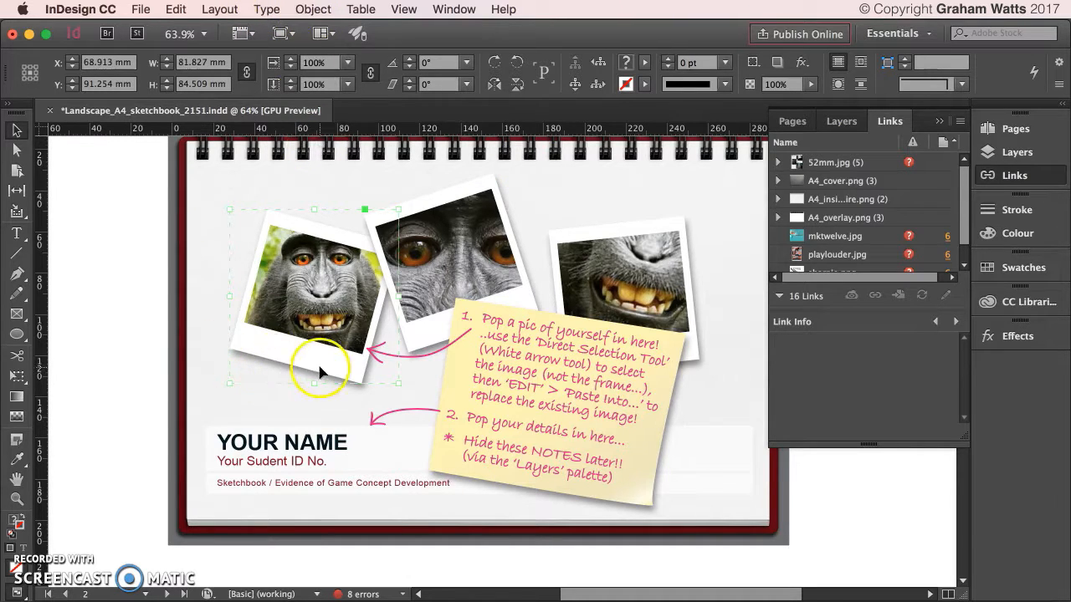
Select the left monkey image's frame and undo a test corner resize.
click(307, 225)
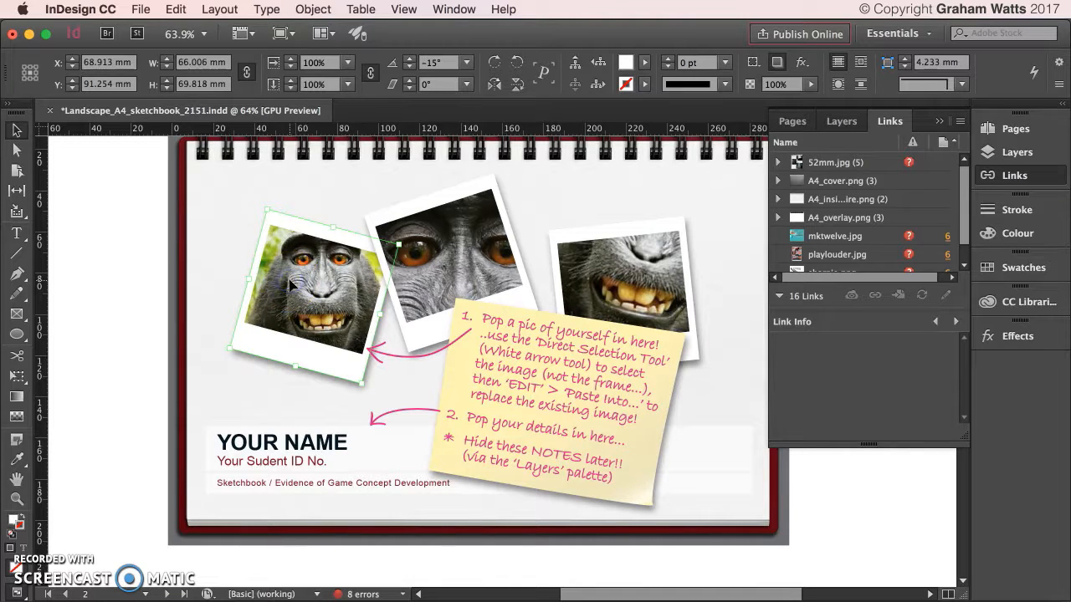
click(298, 234)
click(299, 235)
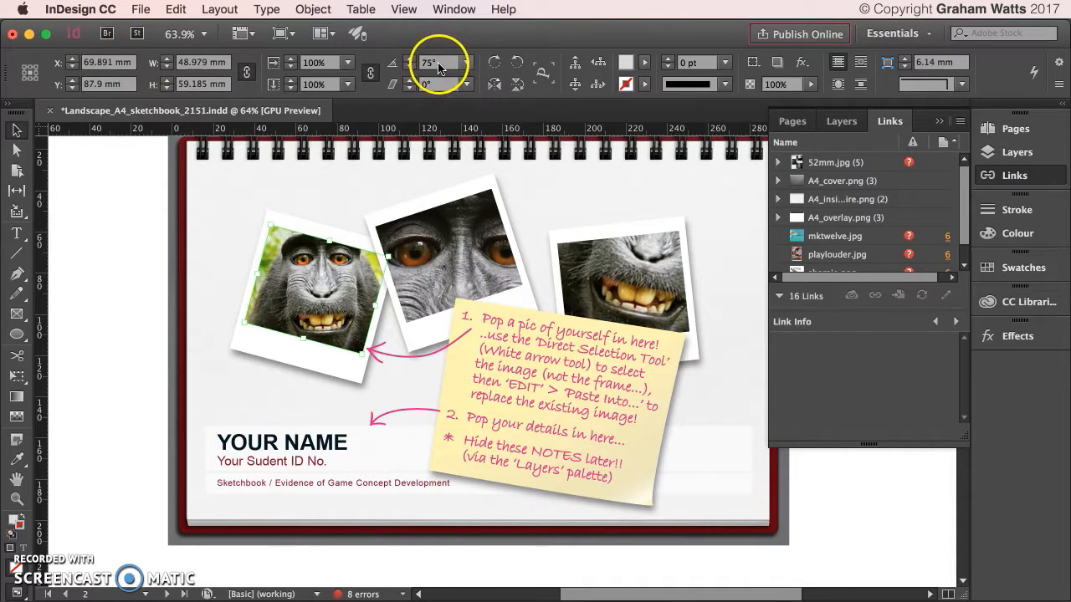
click(16, 150)
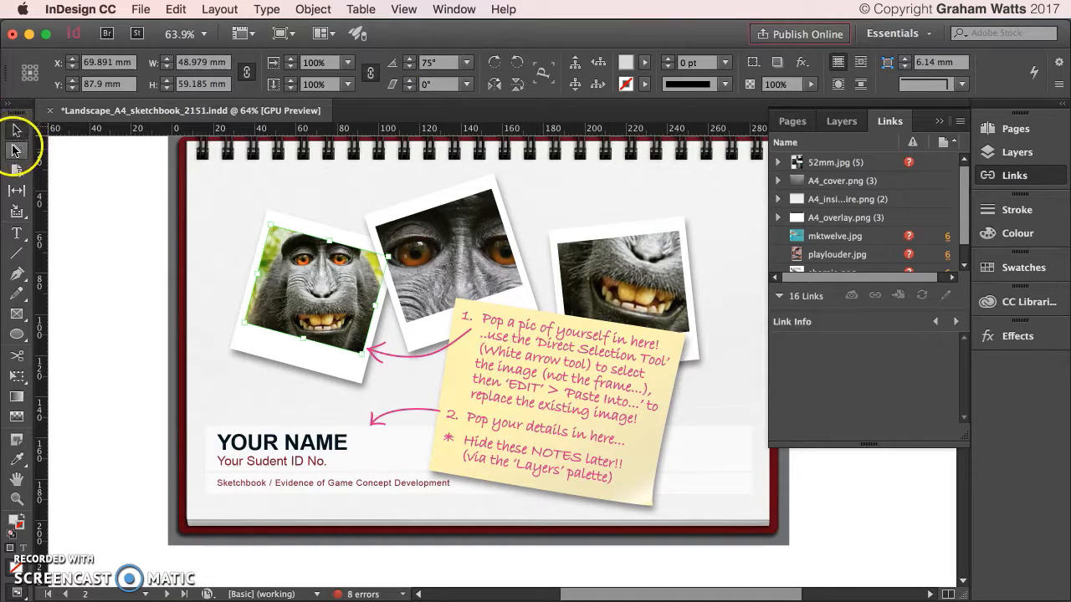
click(294, 289)
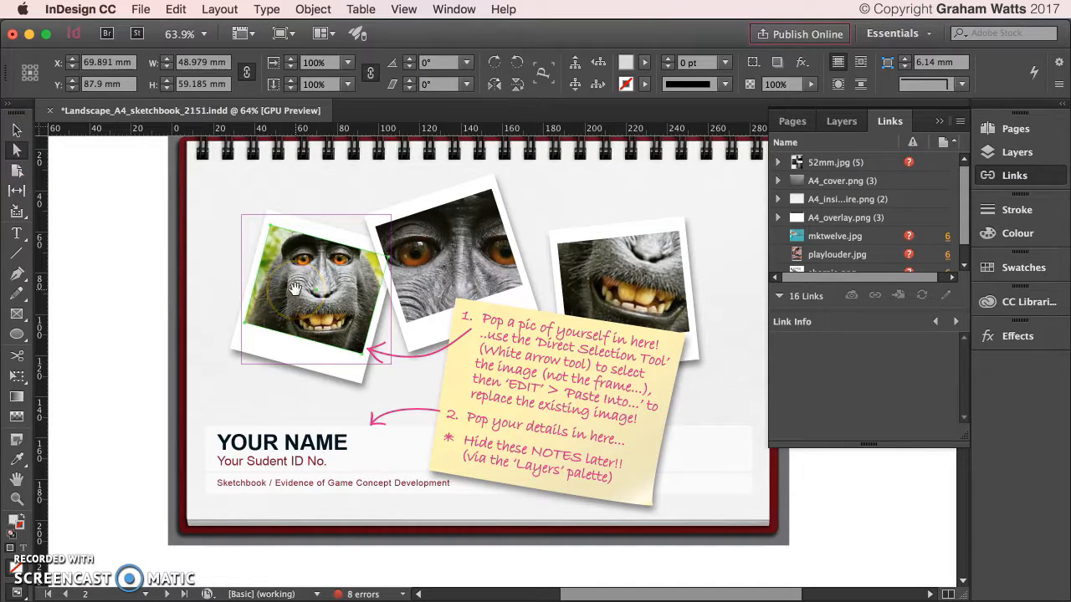
double_click(294, 289)
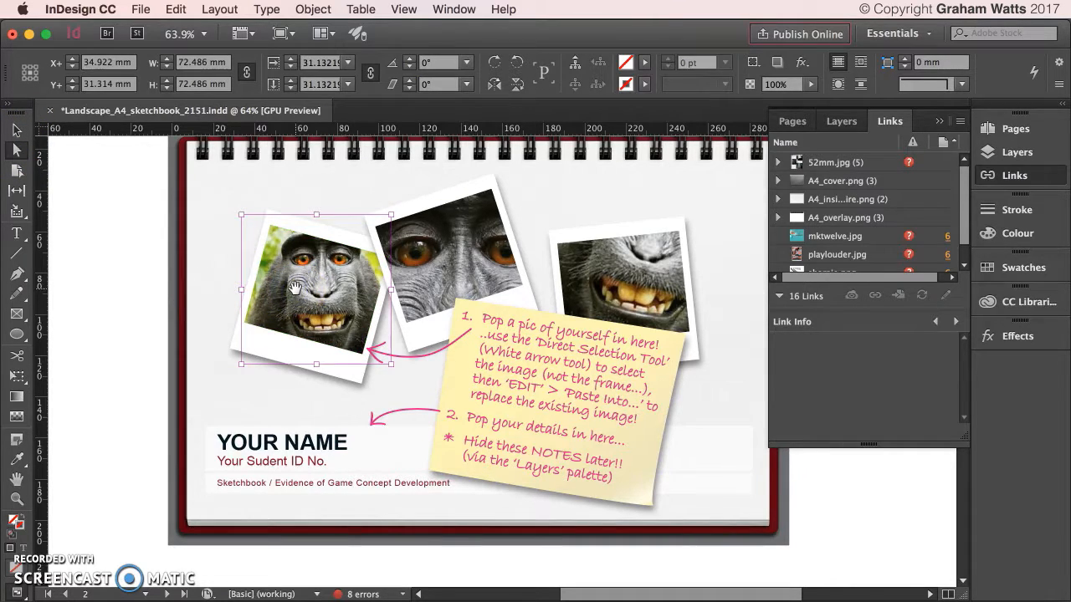
click(229, 372)
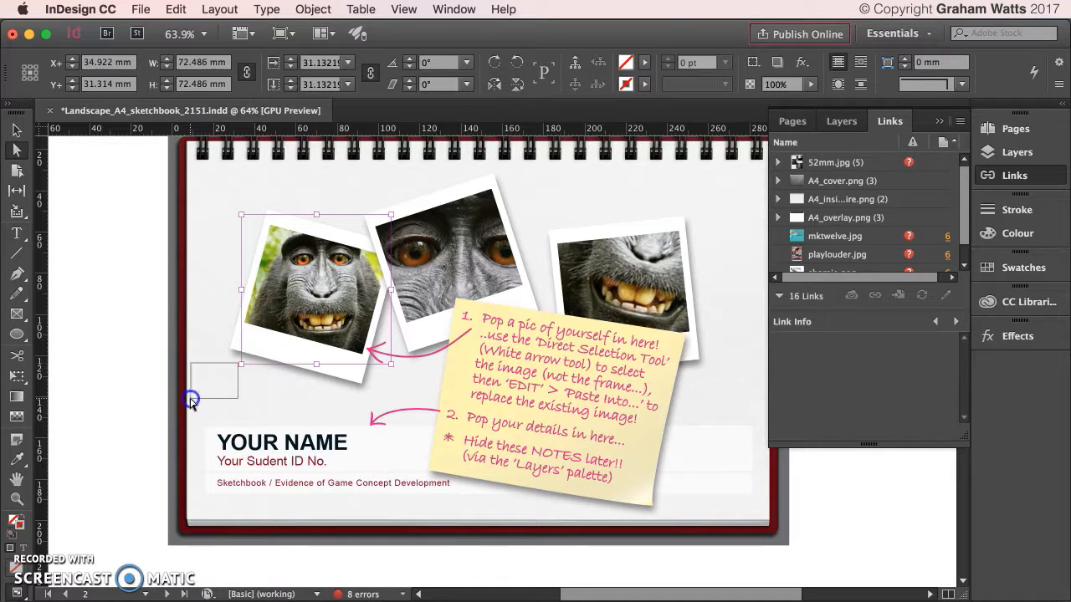
drag(241, 364, 209, 398)
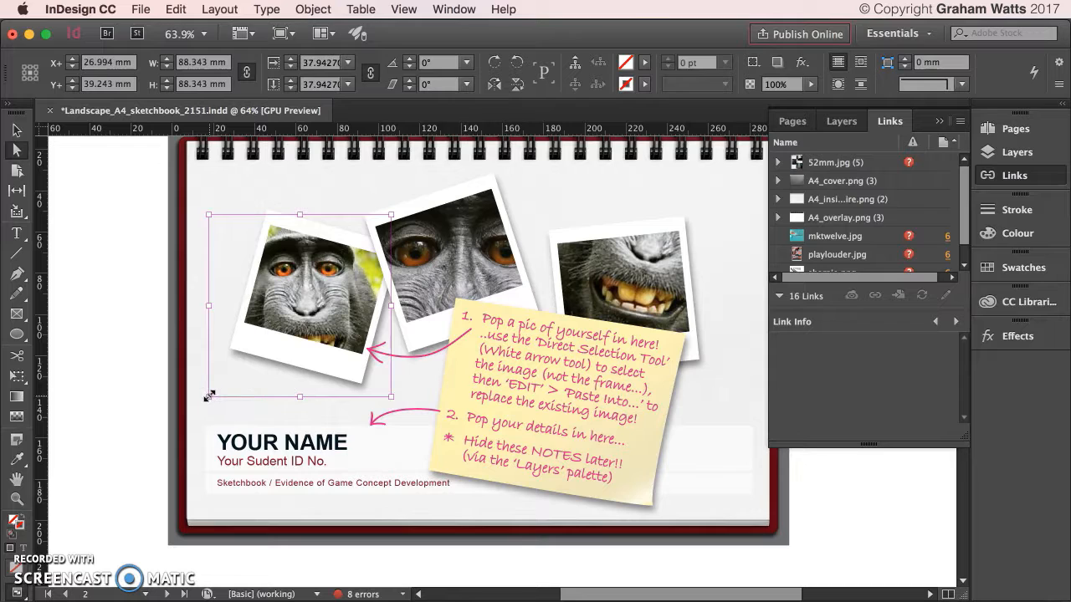
key(super+z)
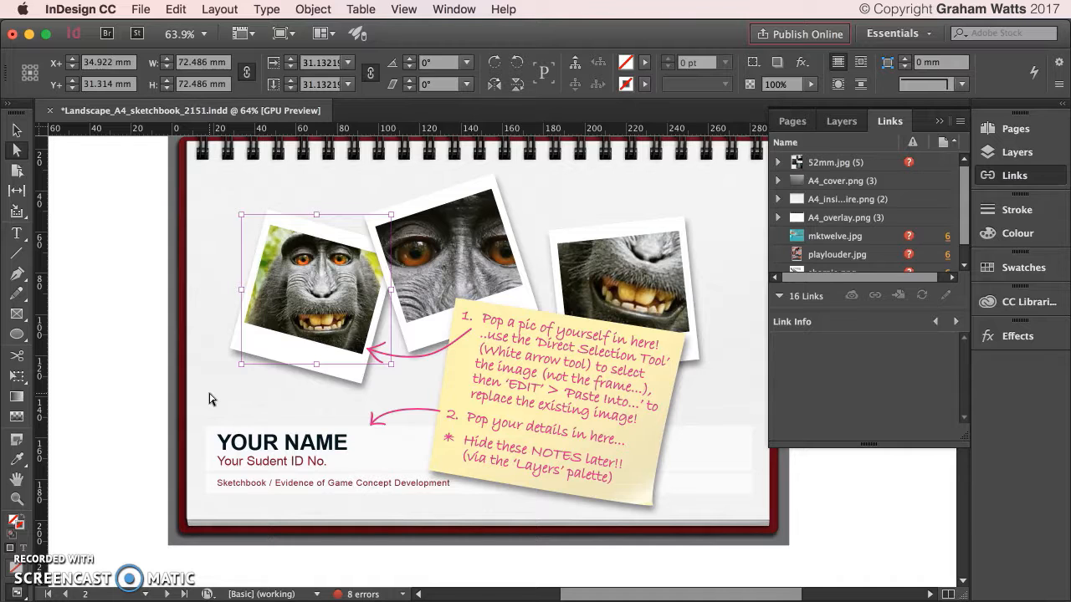
Nudge the left monkey picture down within its white photo border.
key(shift+Down)
key(shift+Down)
key(shift+Up)
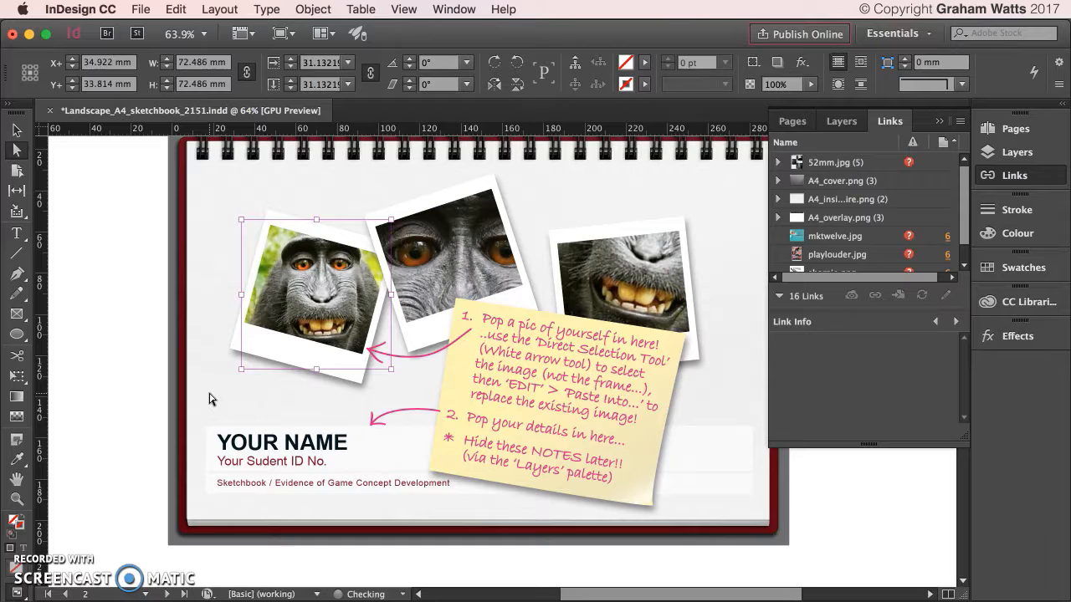
key(Left)
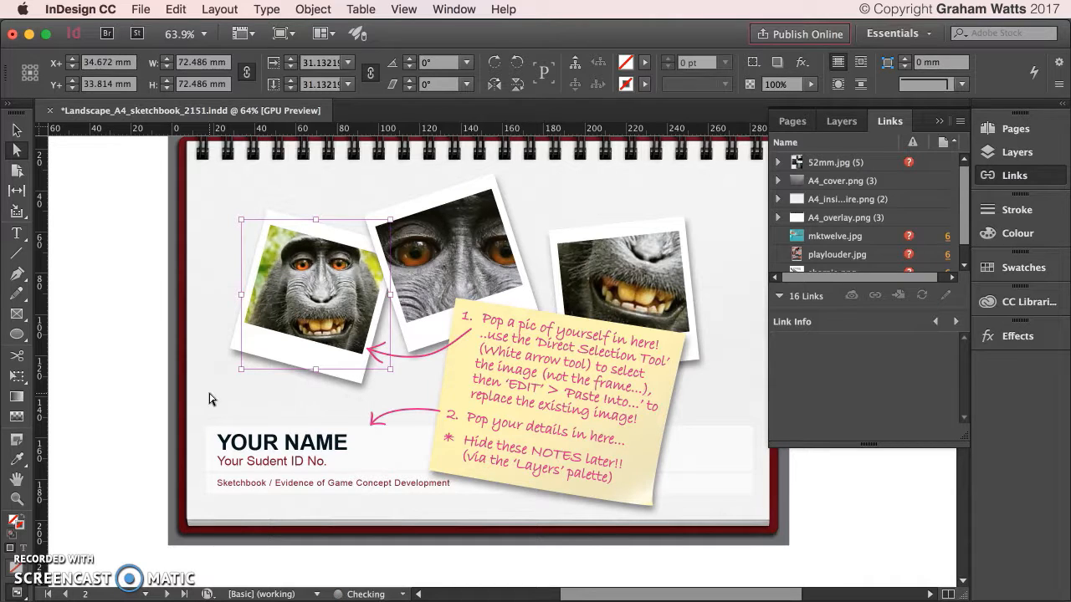
key(Right)
key(Down)
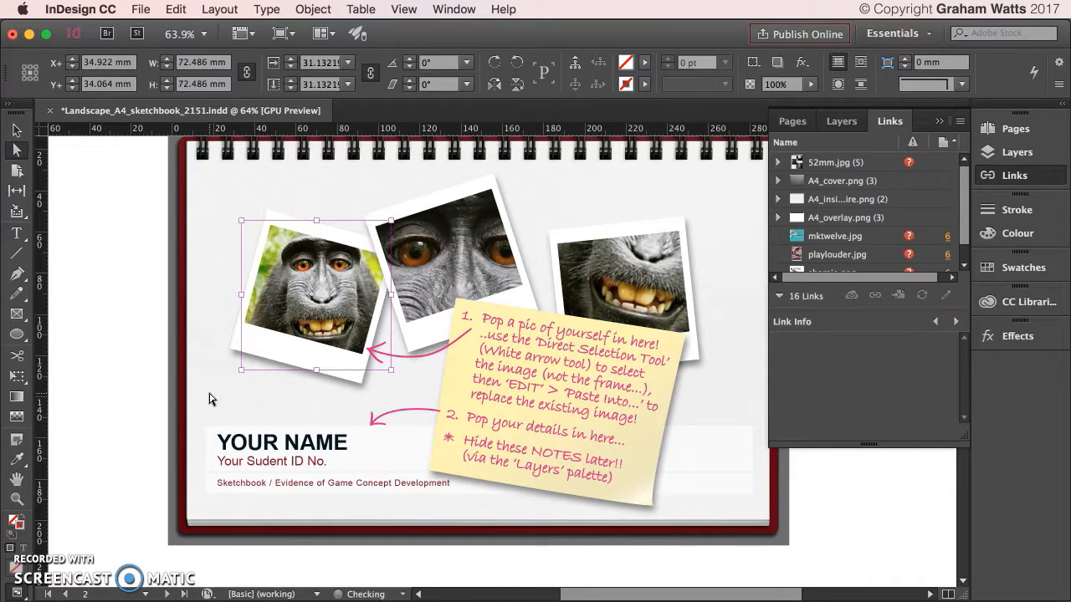
key(Down)
key(Down)
key(Down)
key(Down)
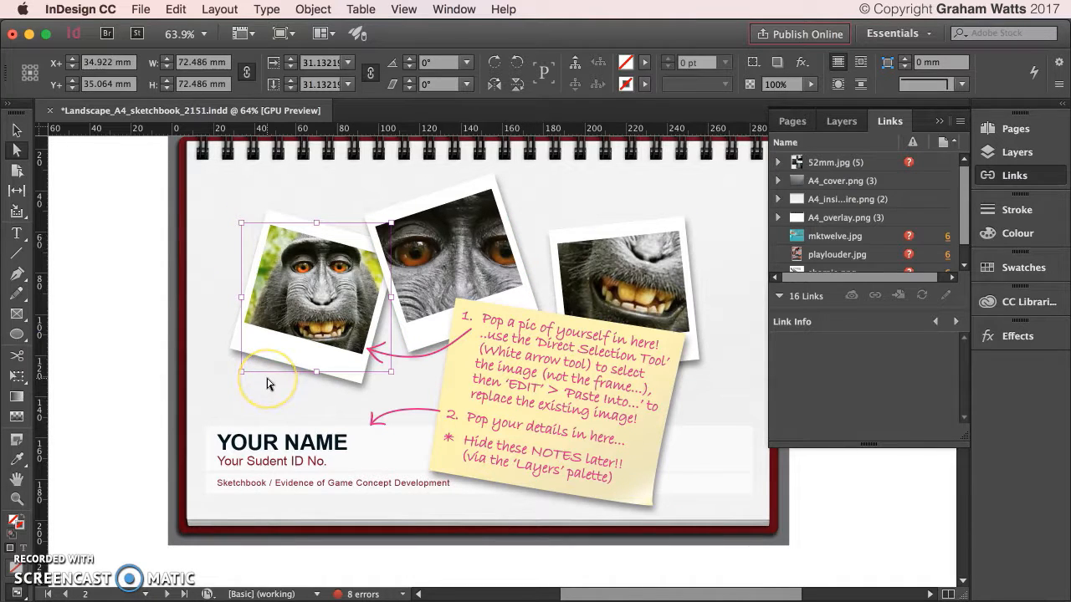
drag(16, 314, 7, 177)
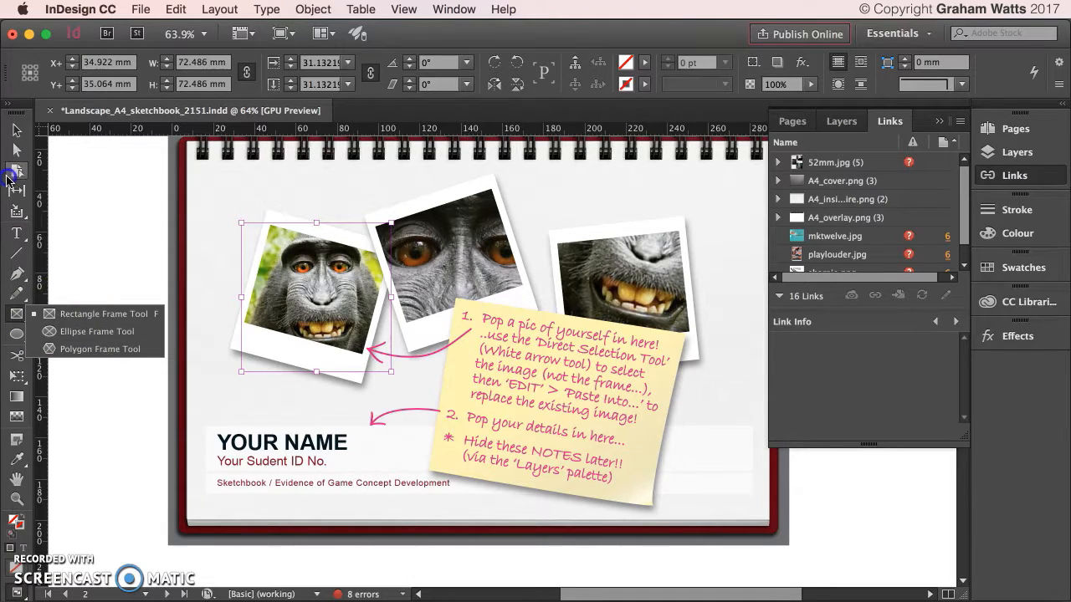
Draw a closed four-point Pen path above the right-hand photo.
click(18, 273)
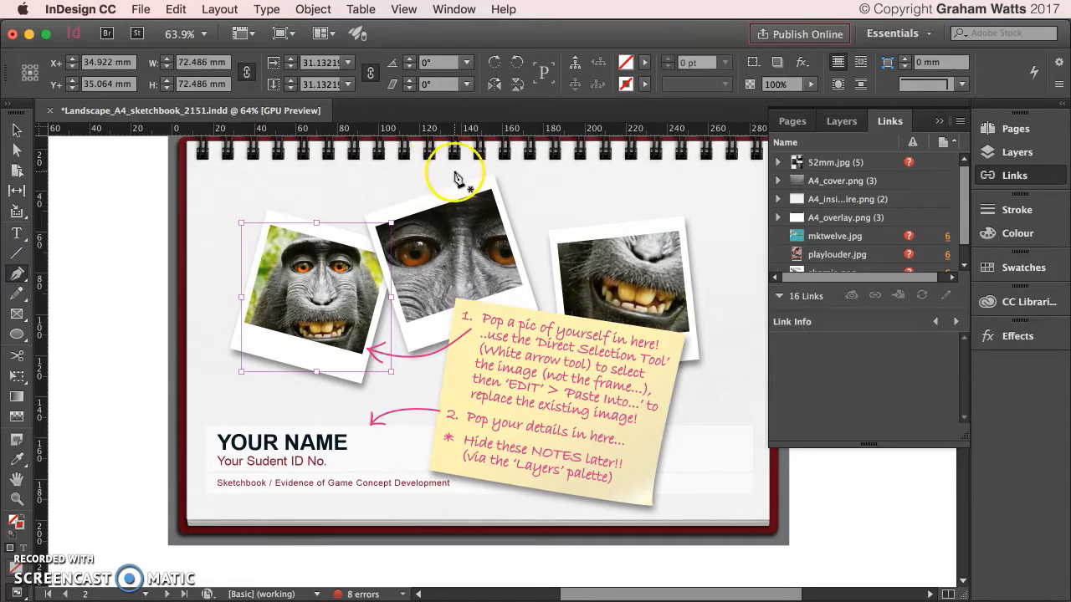
click(553, 171)
click(652, 171)
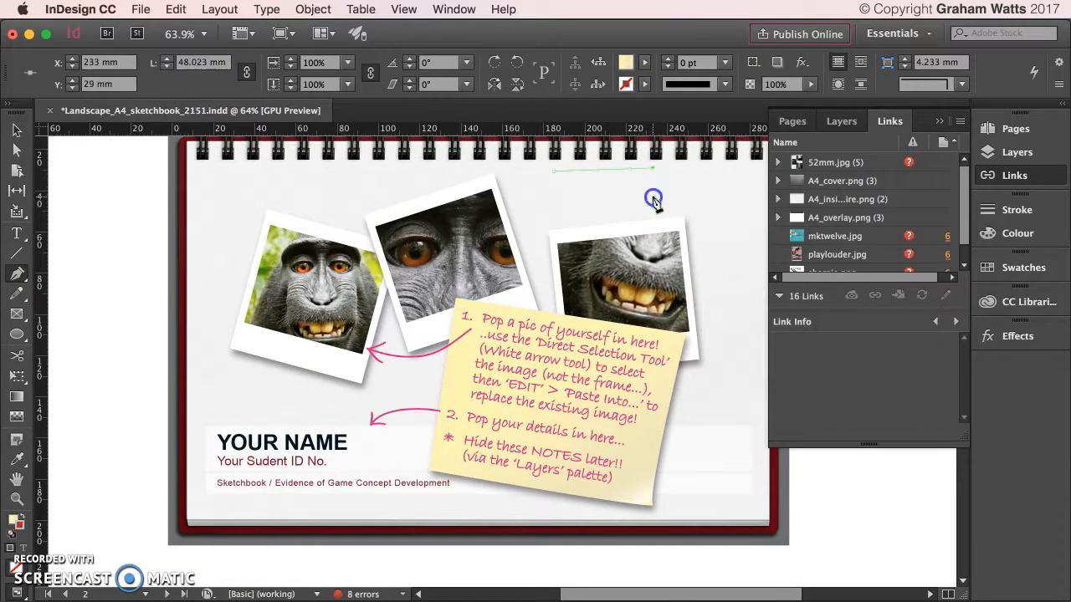
click(652, 197)
click(553, 197)
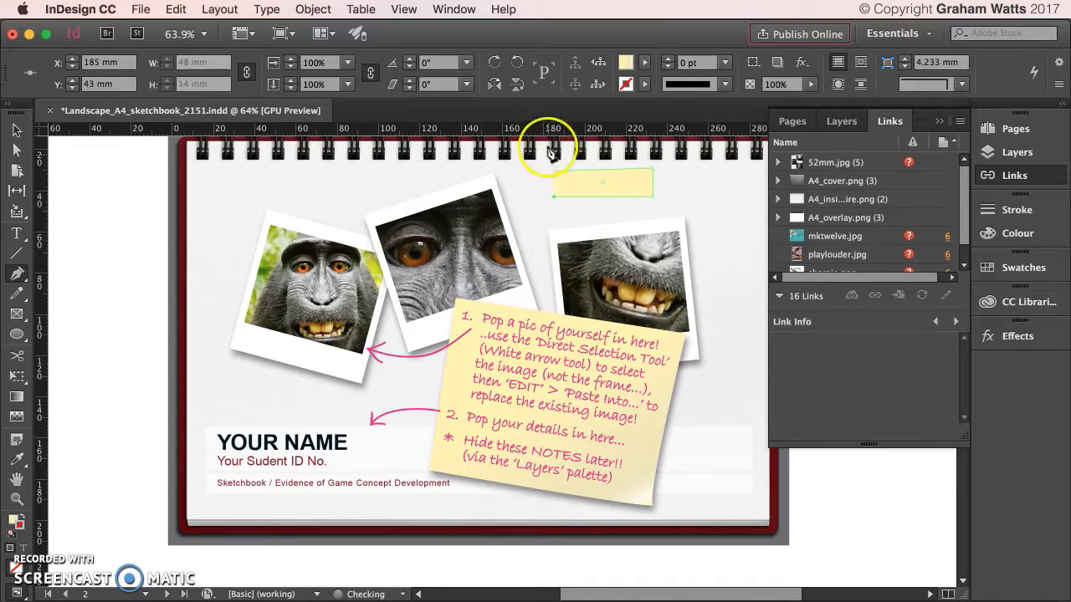
key(super+z)
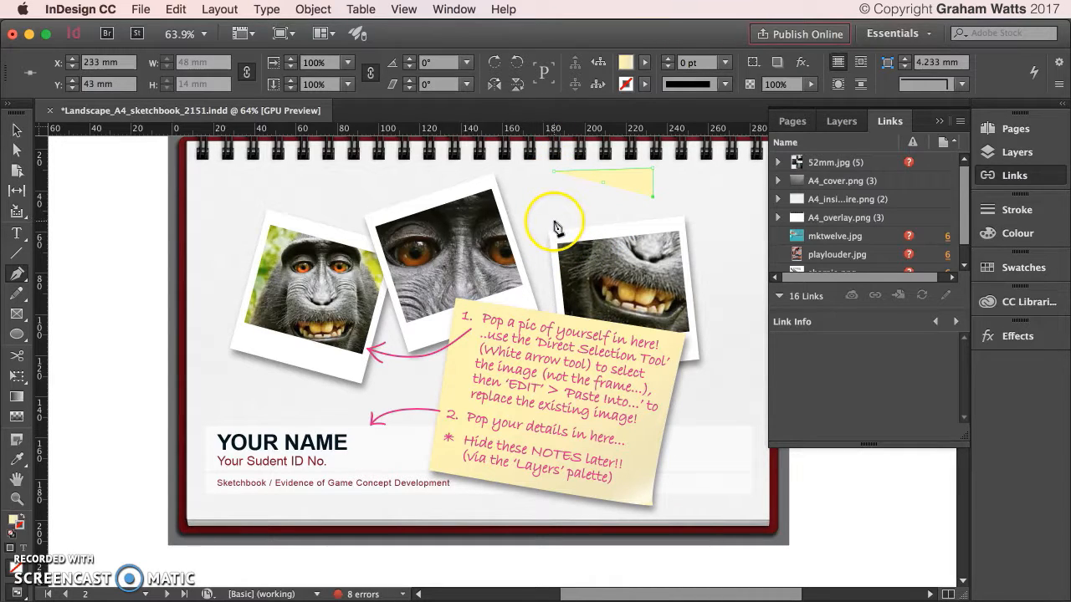
click(554, 225)
click(554, 173)
Drag the shape's lower-left anchor down and left toward the photo.
click(17, 150)
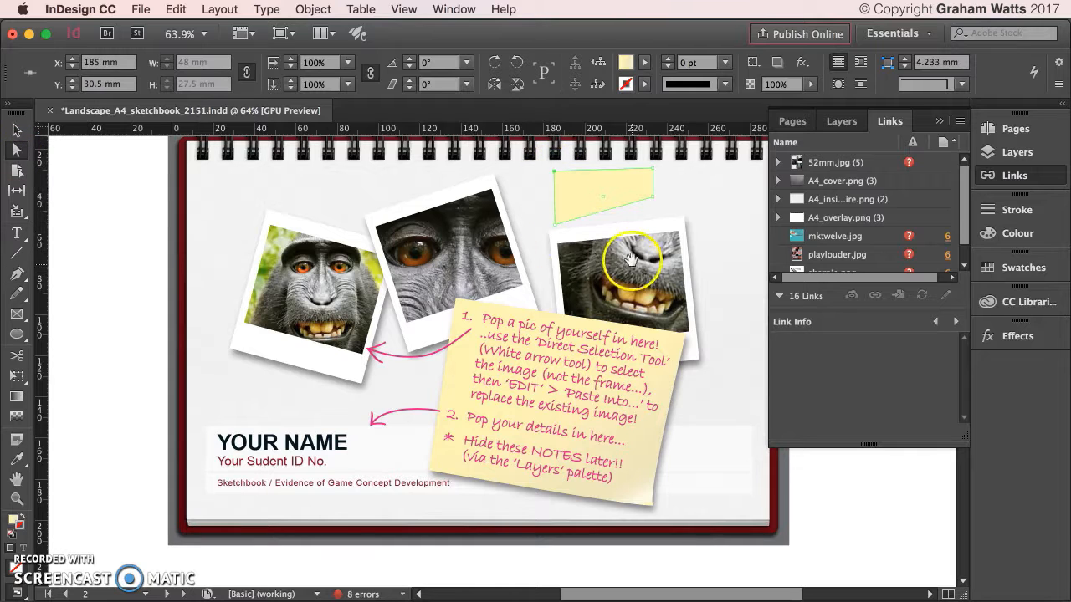
click(554, 225)
drag(554, 227, 532, 269)
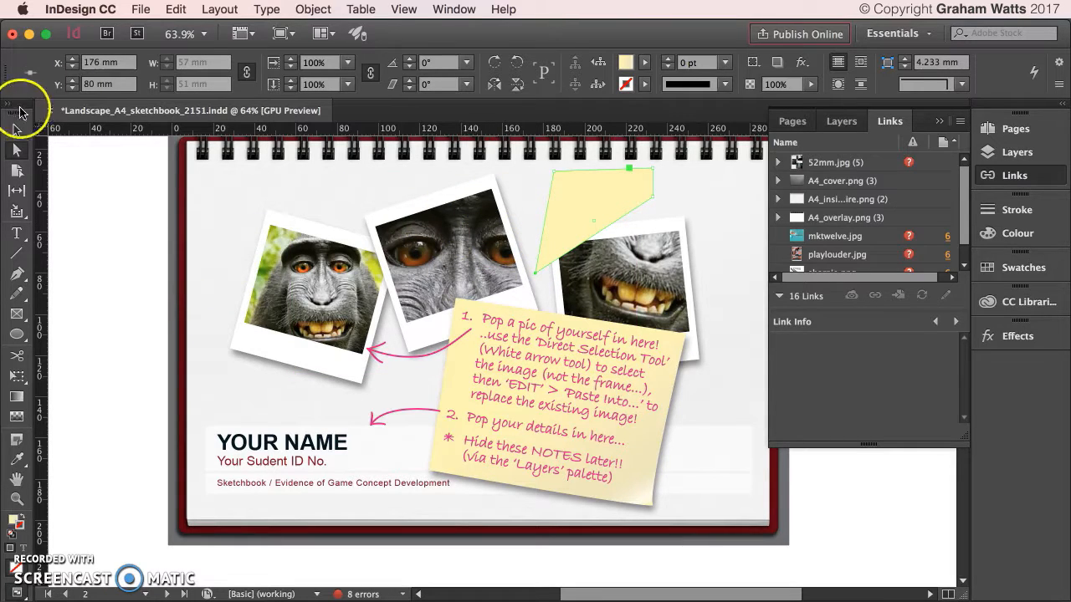
click(268, 270)
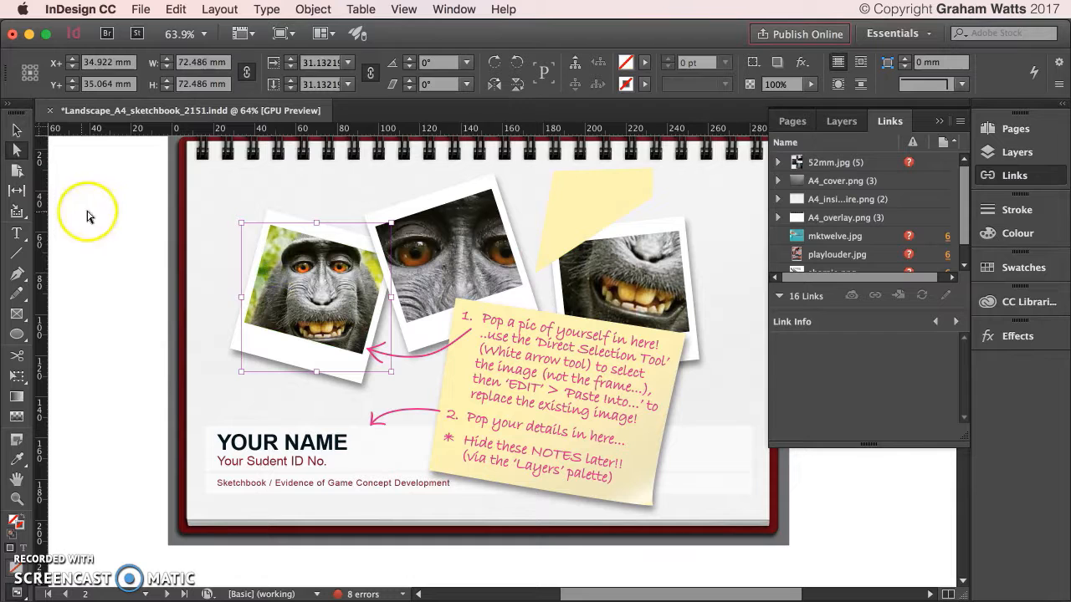
Copy the left monkey image, paste it into the yellow quadrilateral, and shrink it slightly.
click(14, 150)
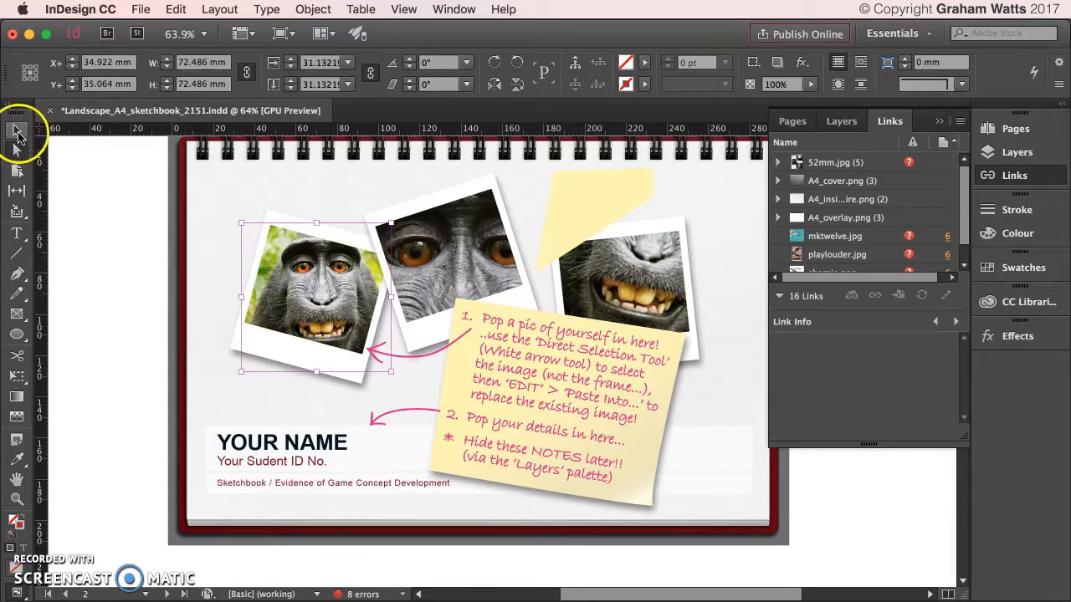
right_click(291, 266)
click(402, 266)
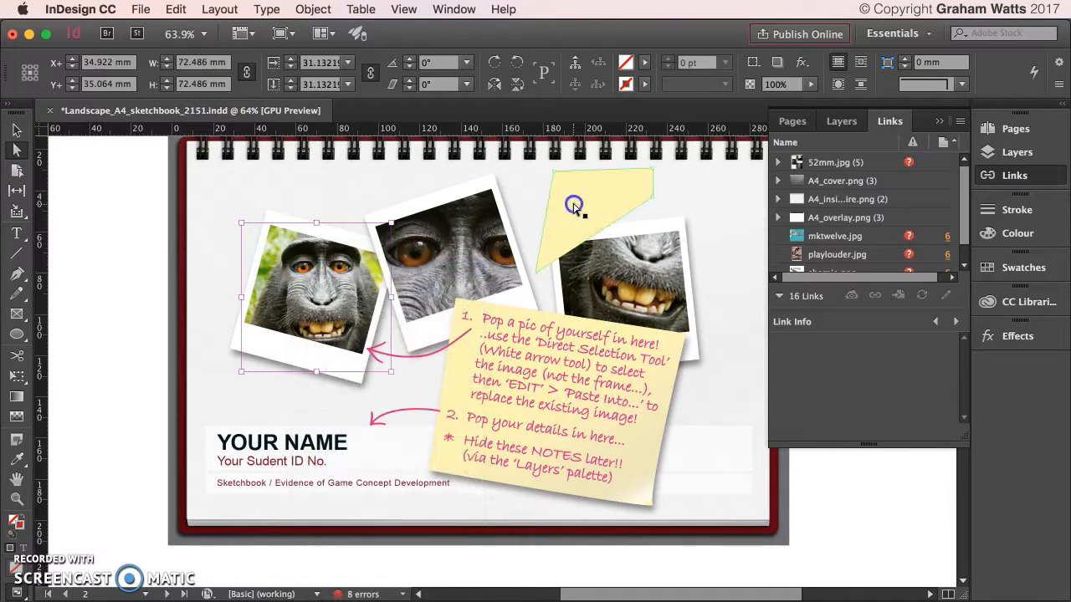
click(583, 217)
right_click(583, 216)
click(611, 246)
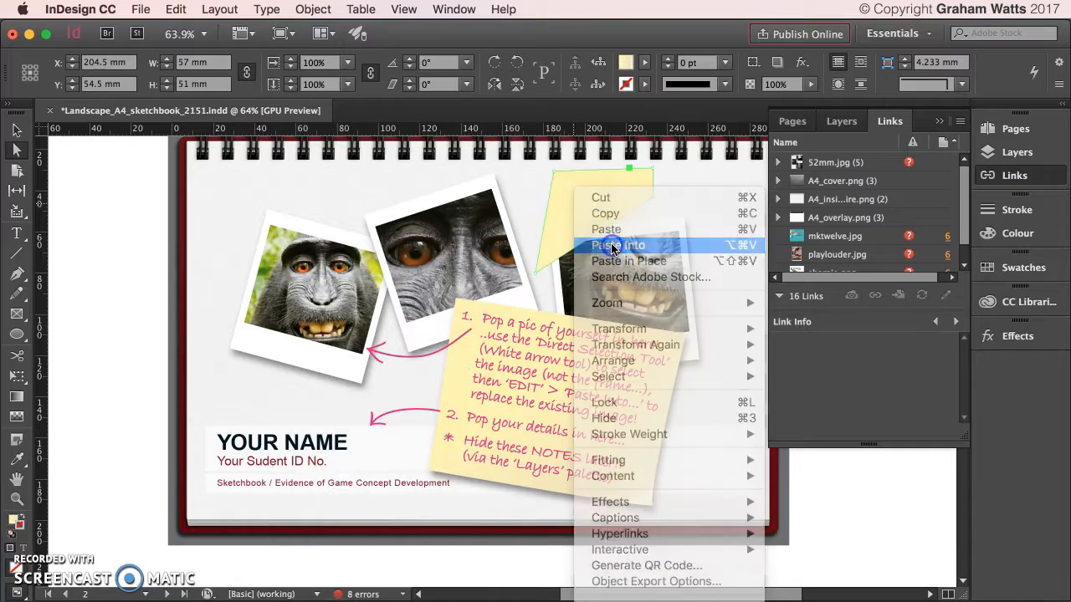
scroll(619, 213, down, 1)
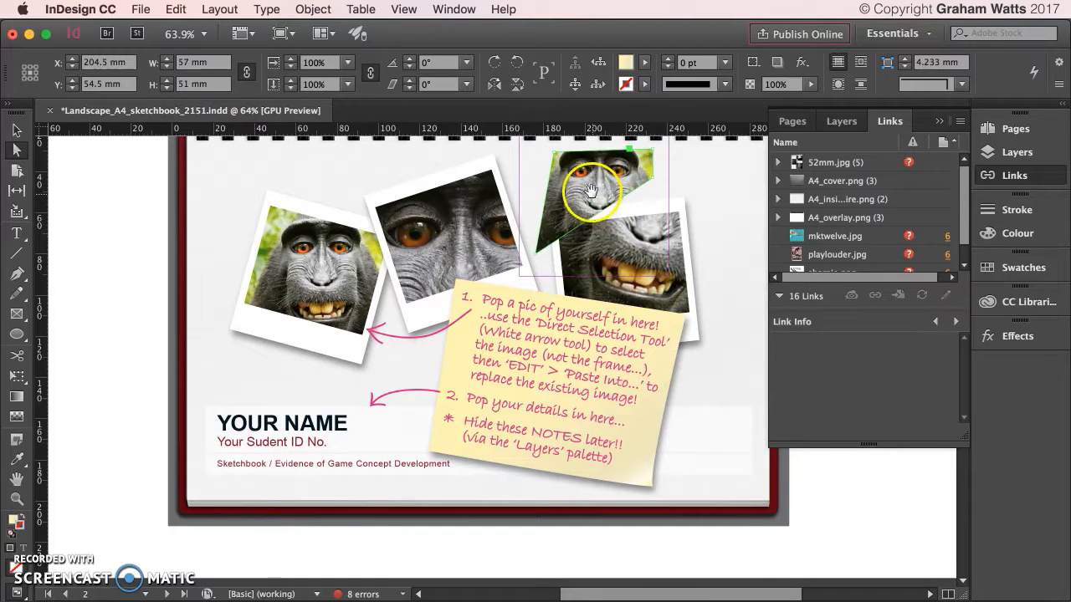
click(605, 199)
scroll(605, 205, up, 2)
scroll(606, 211, up, 2)
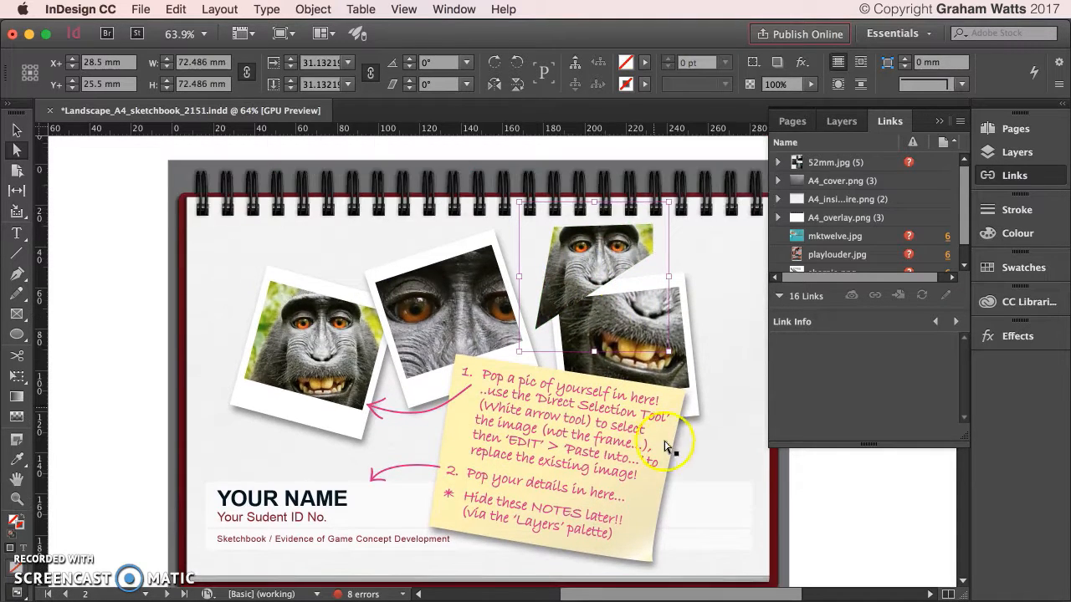
drag(669, 352, 656, 338)
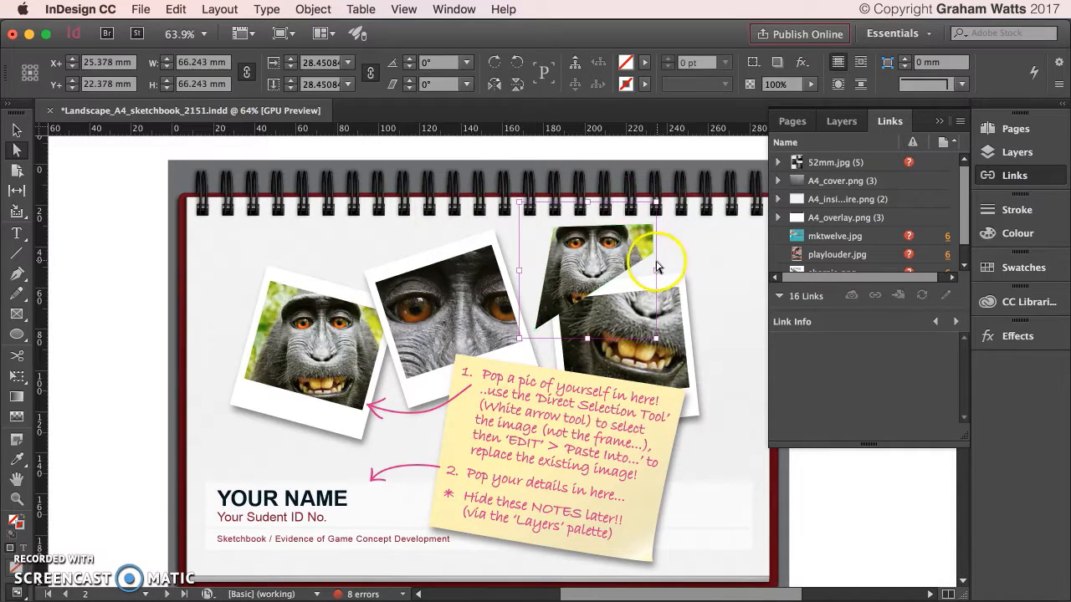
Make the pasted photo Fill Frame Proportionally, nudge it up, and enlarge it to 75.5 mm square.
right_click(599, 253)
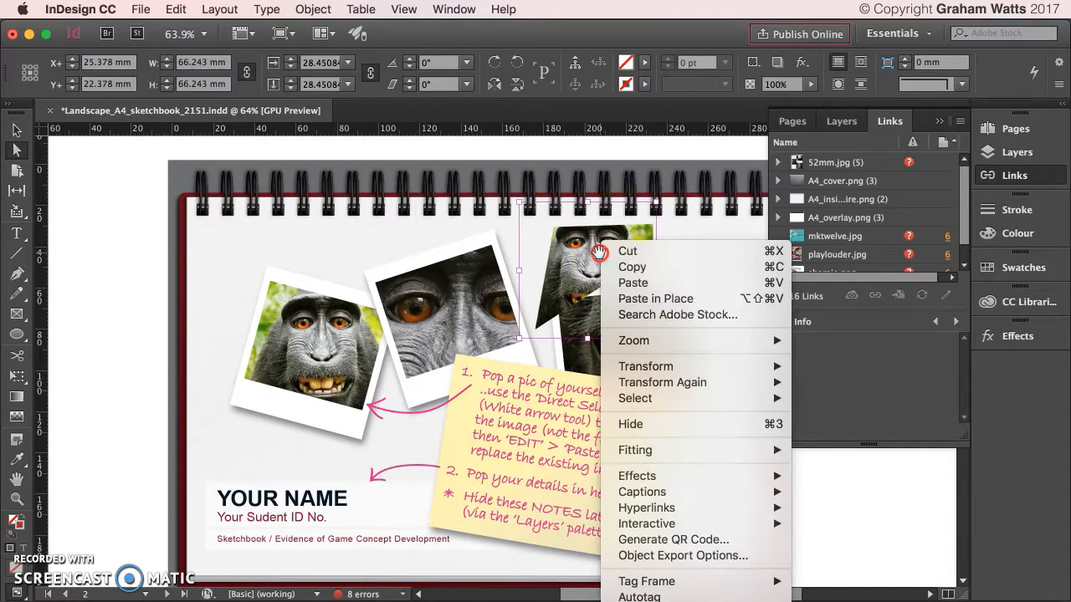
click(647, 456)
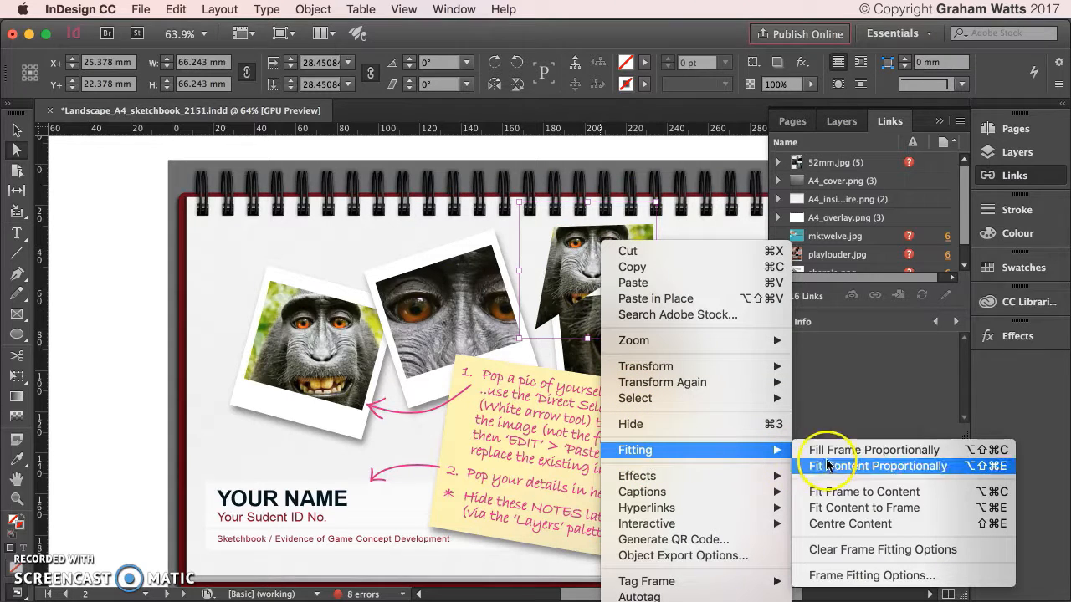
click(907, 450)
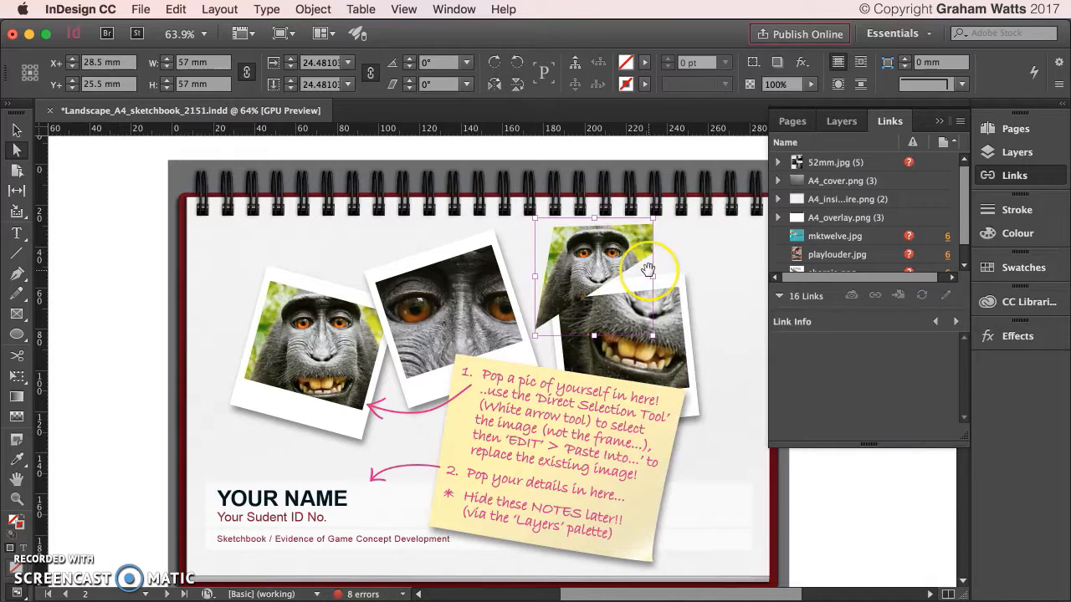
key(shift+Up)
key(Up)
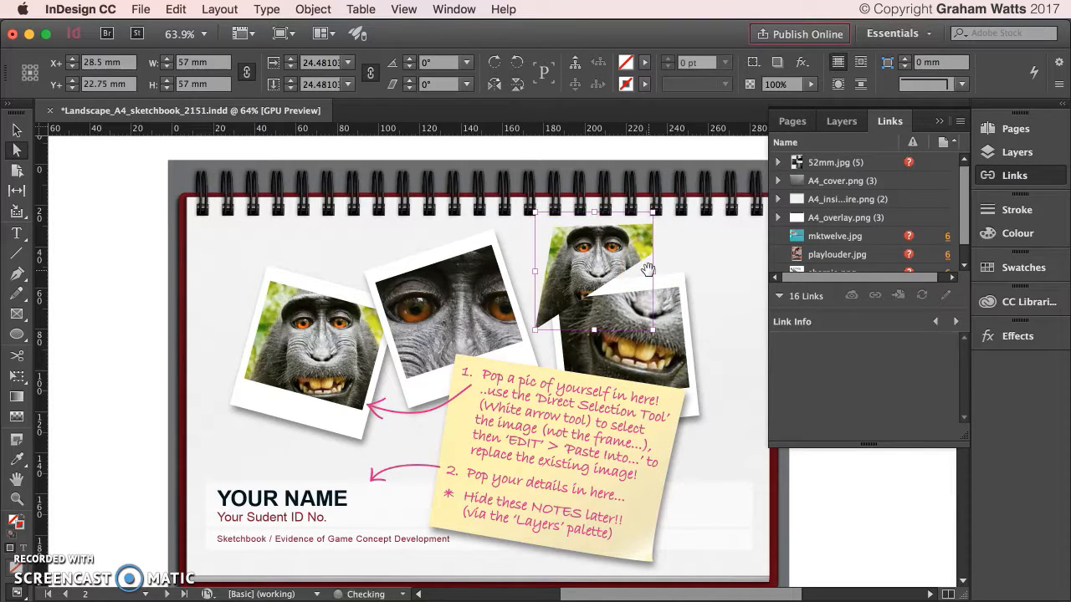
click(650, 212)
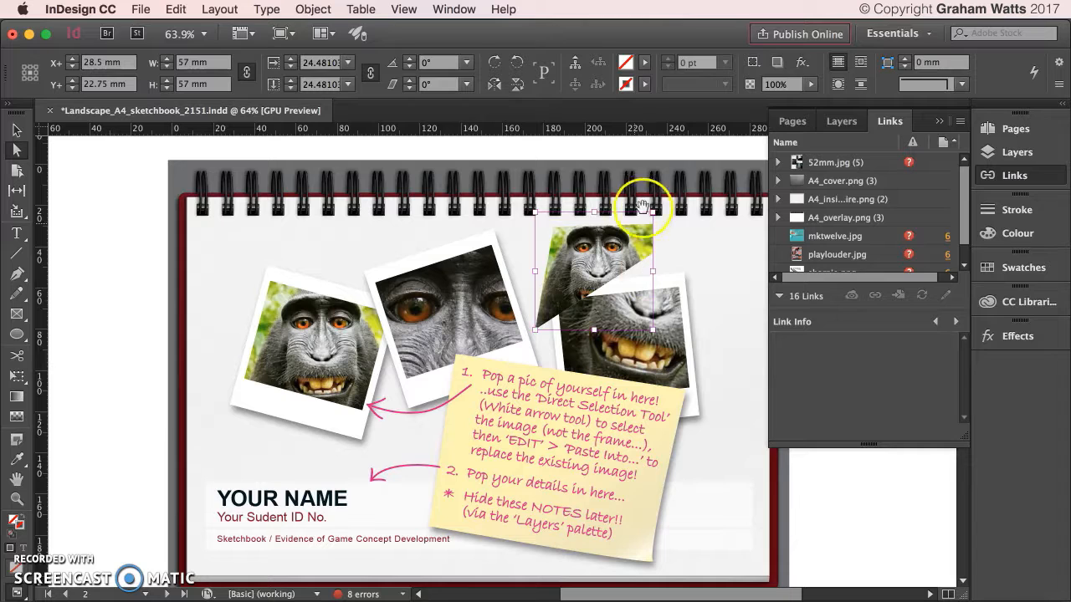
drag(650, 212, 669, 195)
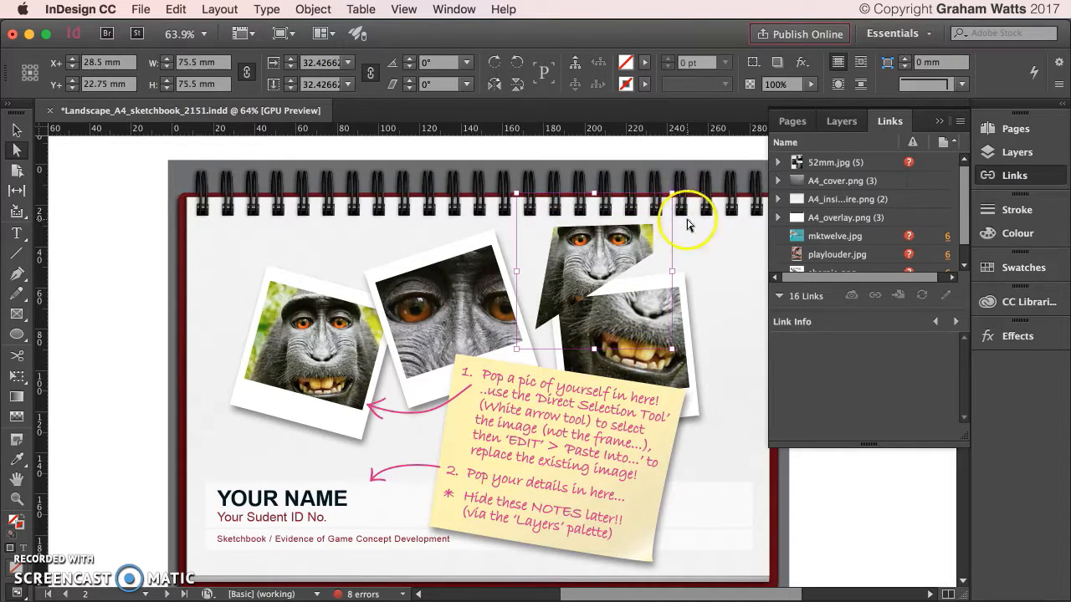
Rotate the photo frame to −30° and drag the monkey picture to a new spot within it.
click(406, 59)
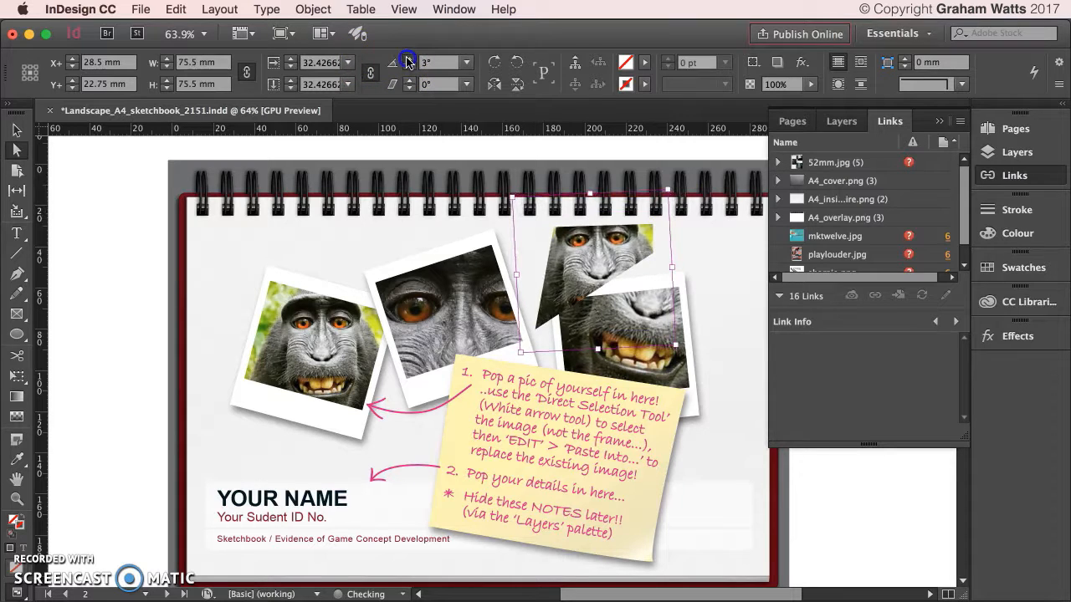
click(408, 66)
click(408, 66)
click(408, 66)
click(408, 66)
click(463, 63)
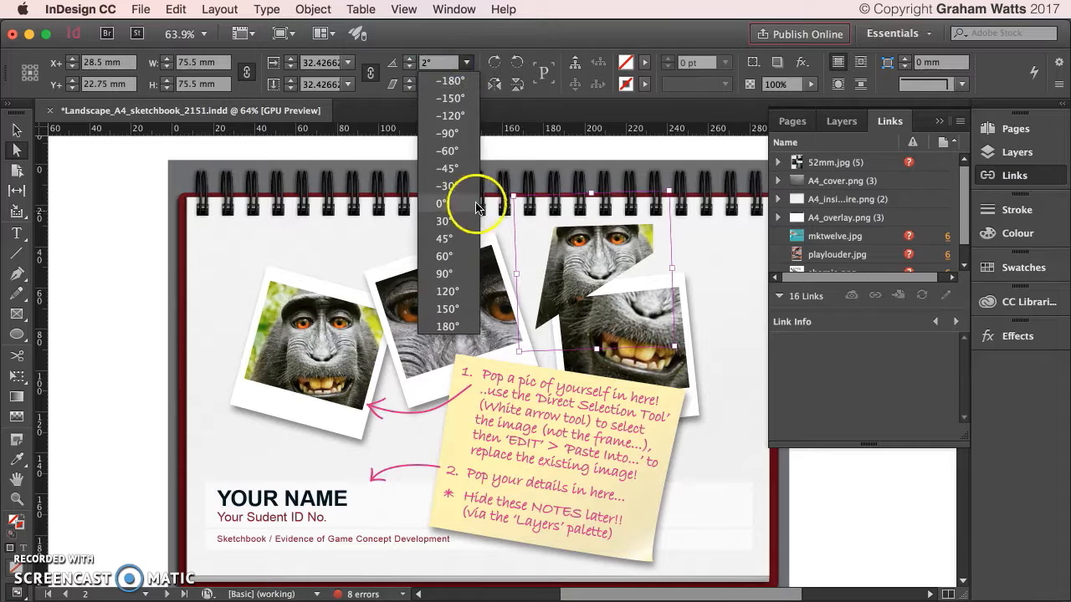
click(455, 185)
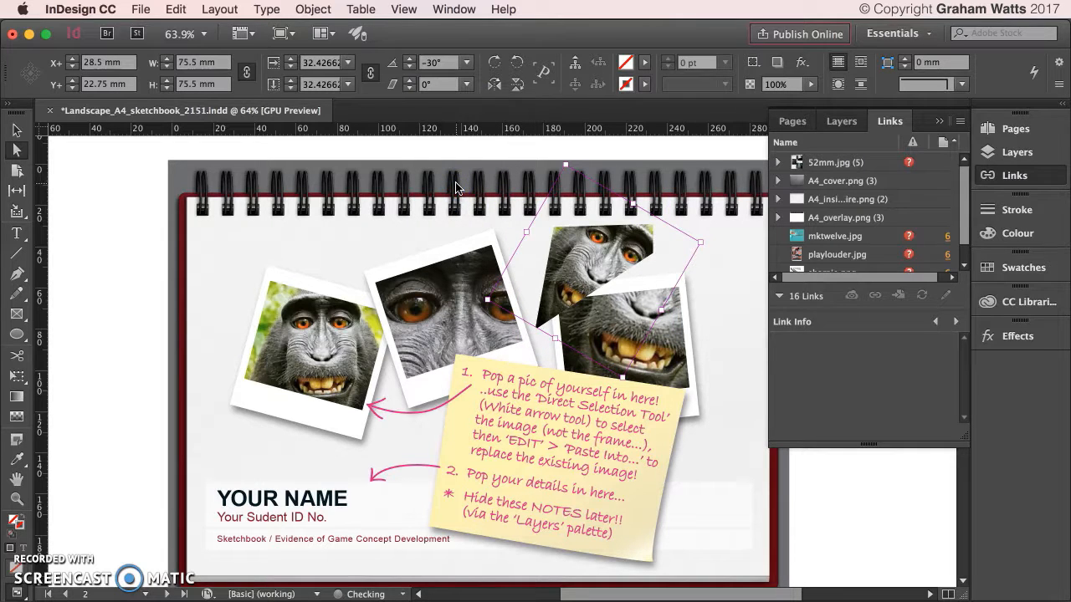
drag(570, 257, 588, 259)
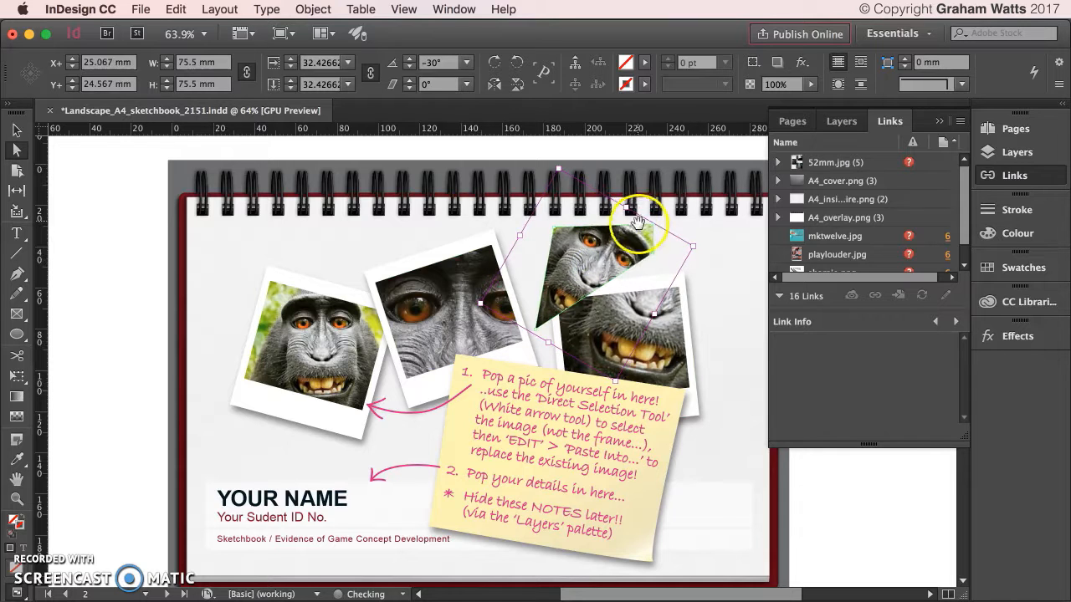
drag(581, 249, 582, 227)
click(582, 227)
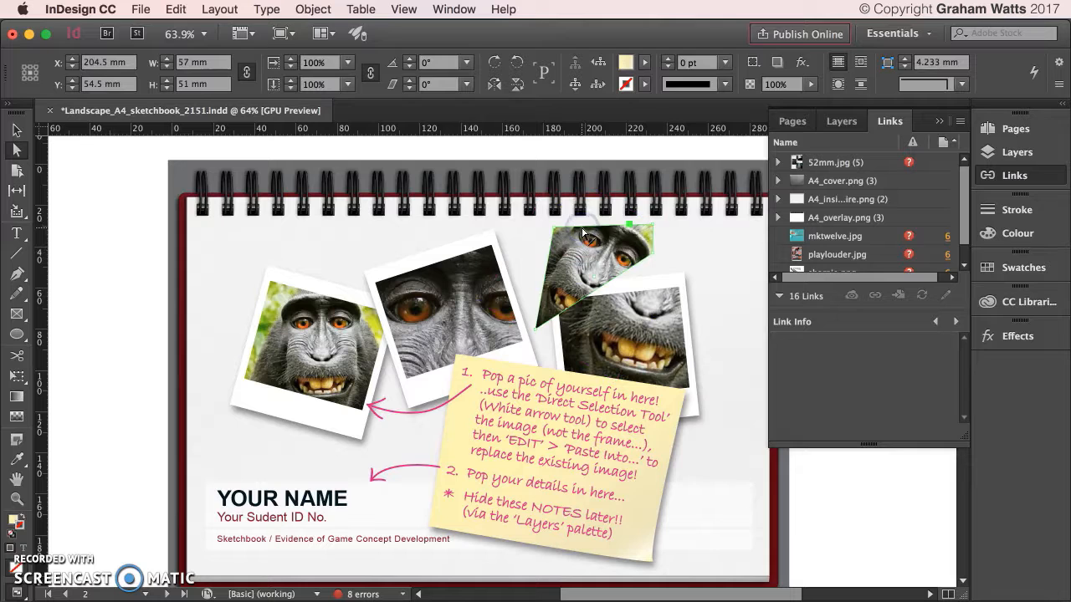
Show the Layers panel and try shortening the tilted monkey image, then undo it.
click(998, 151)
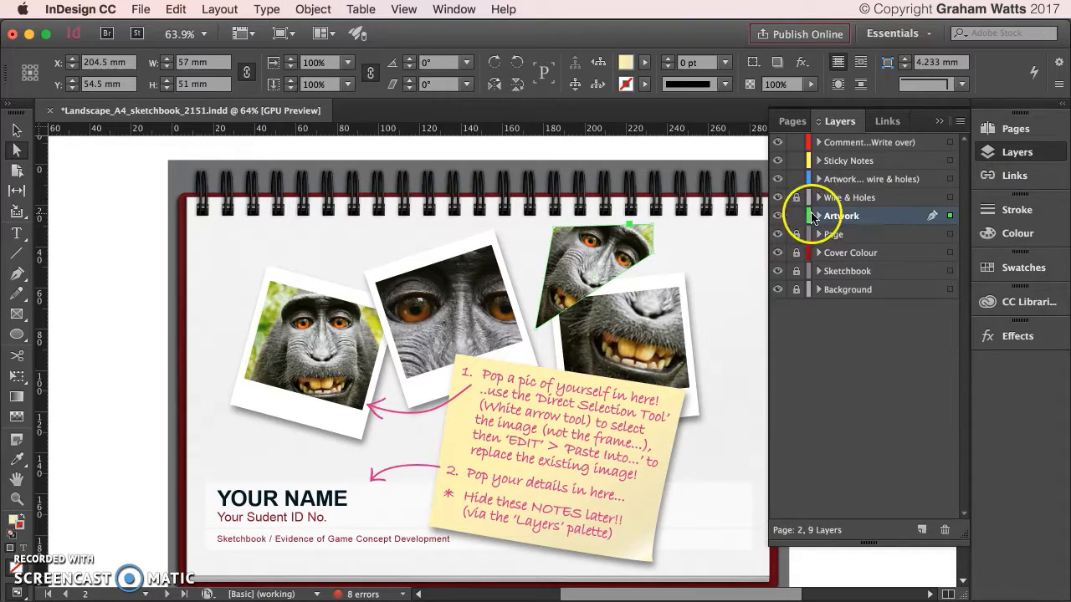
click(589, 245)
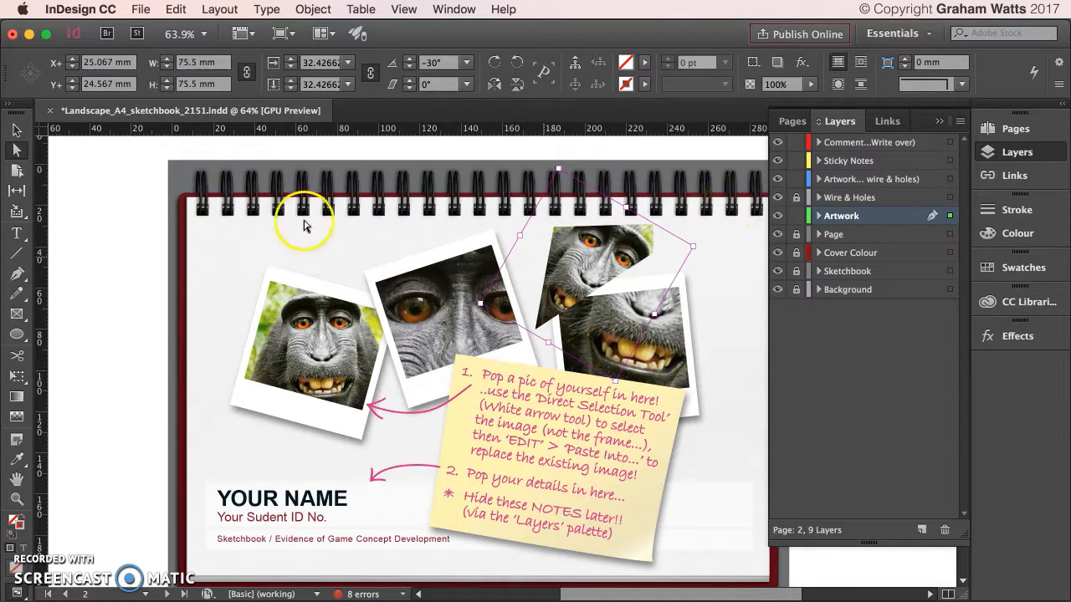
click(441, 314)
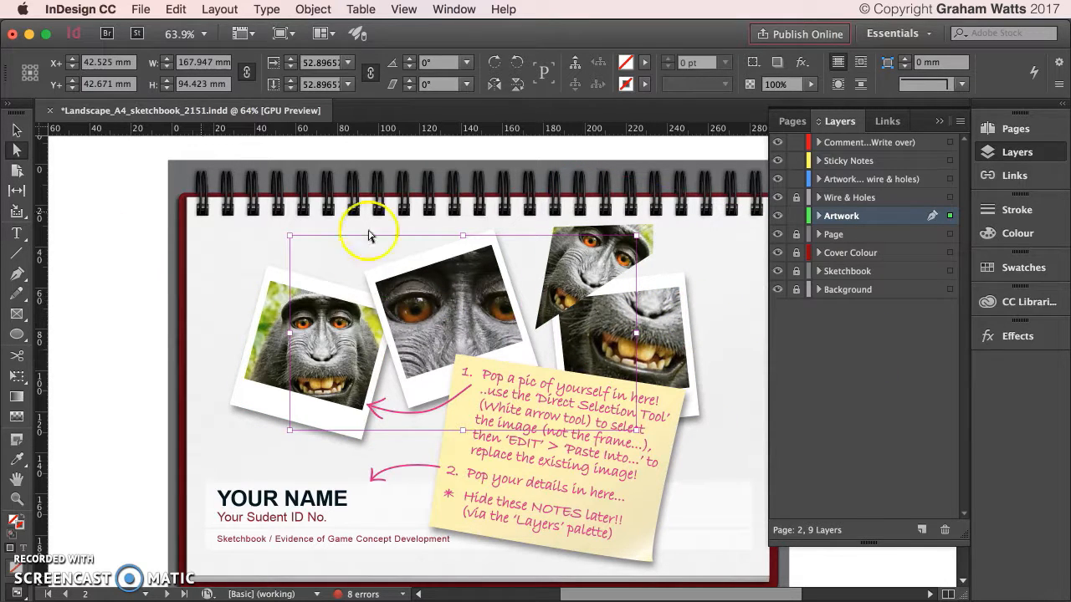
click(662, 331)
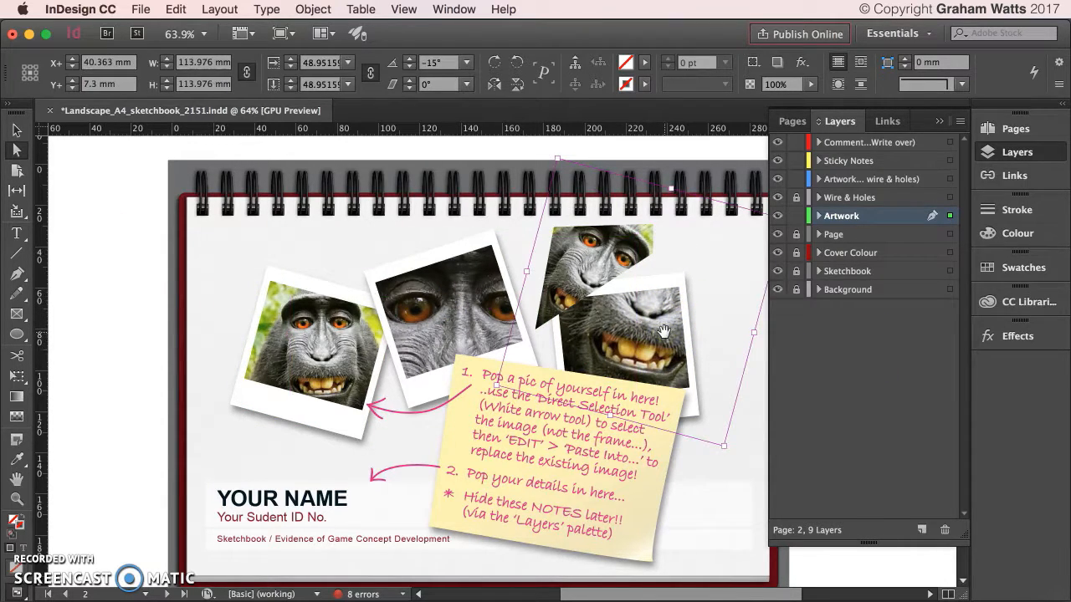
drag(672, 188, 651, 264)
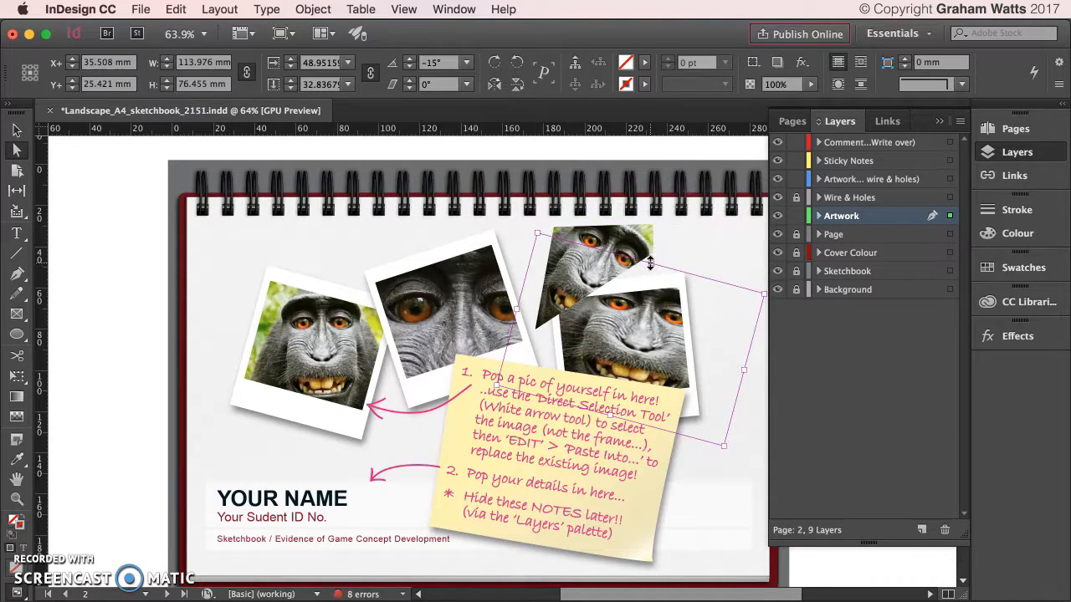
key(ctrl+z)
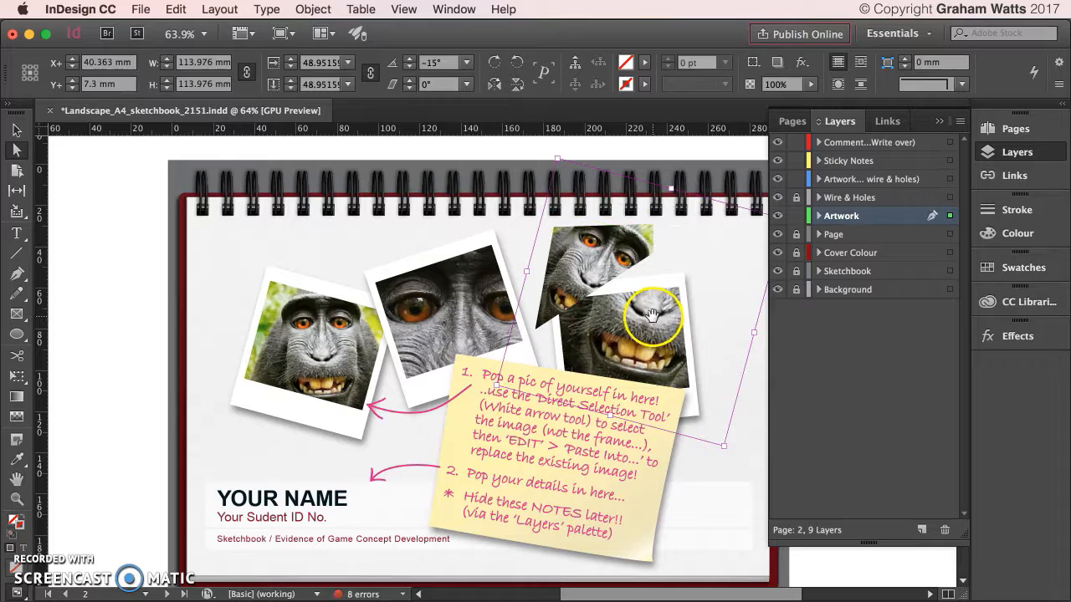
Deselect everything, briefly select the left photo, and return to the Selection tool.
click(99, 174)
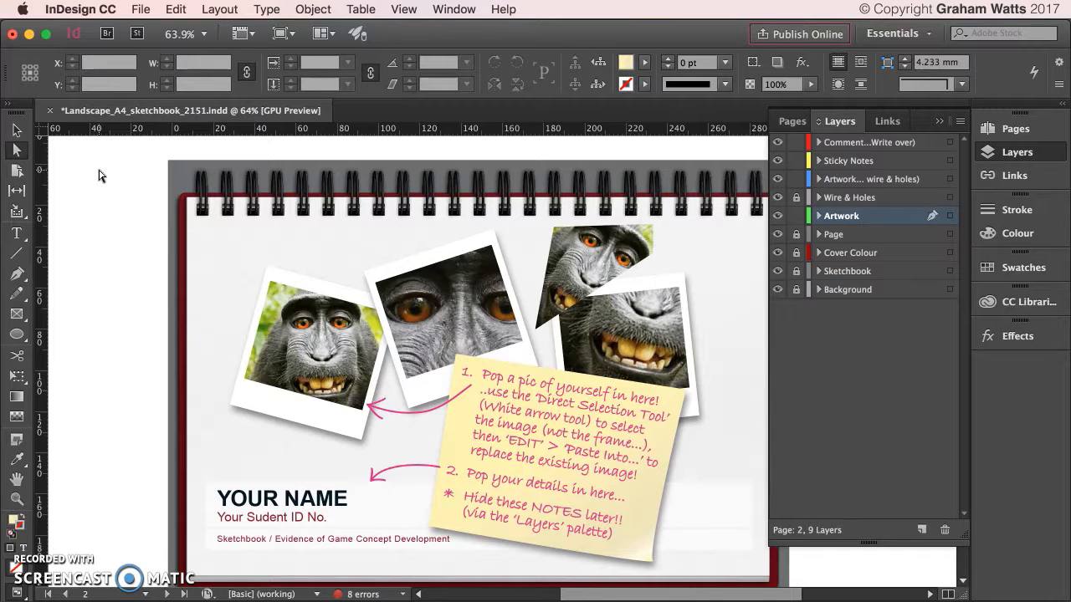
click(280, 291)
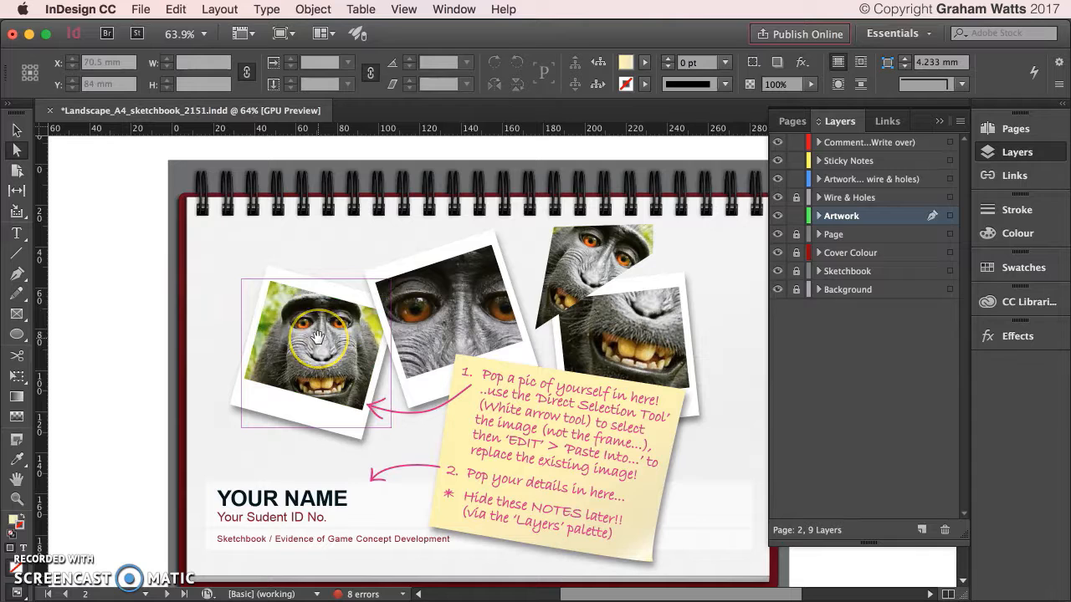
click(233, 241)
click(14, 127)
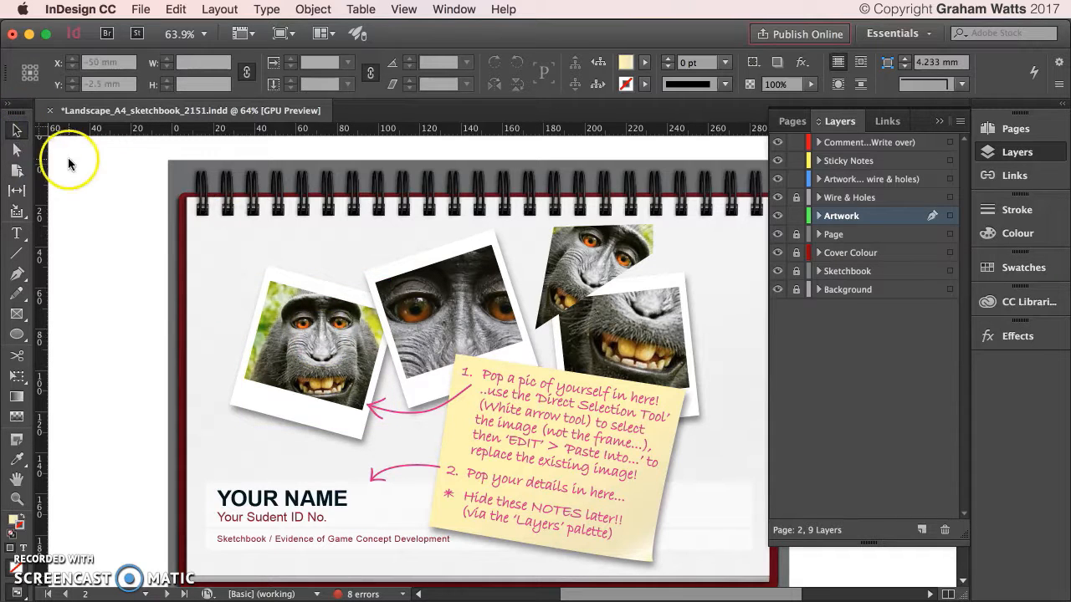
Delete the monkey picture from the left polaroid and select the empty frame.
click(16, 149)
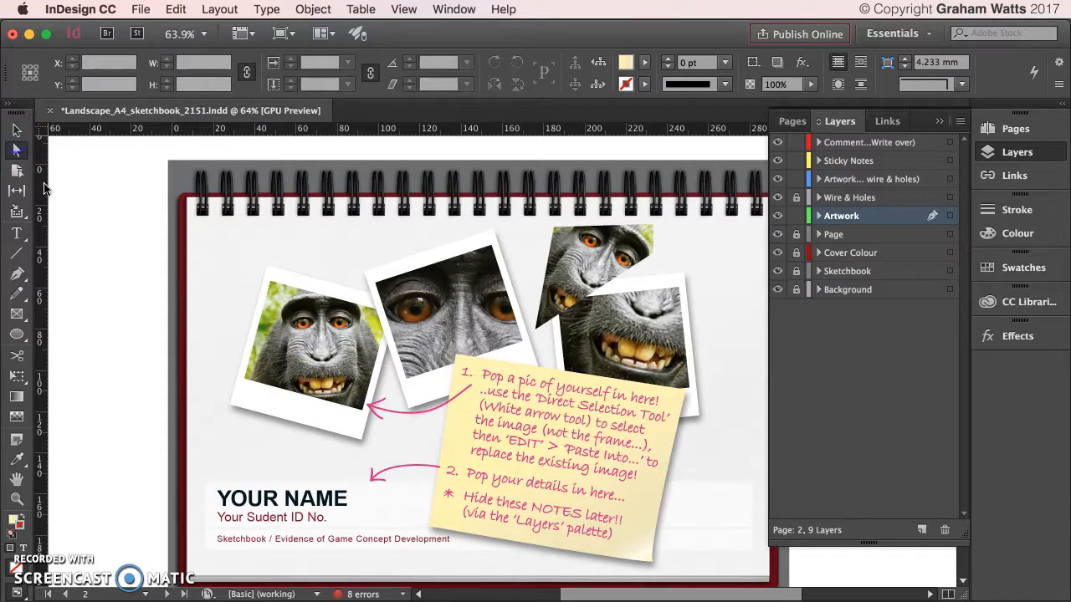
click(297, 319)
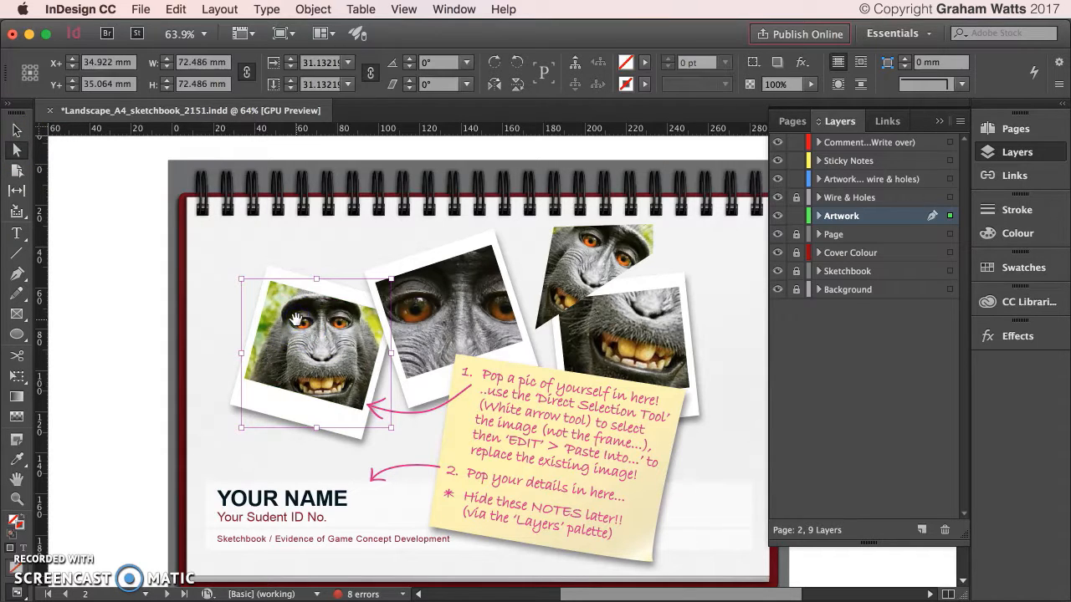
key(Delete)
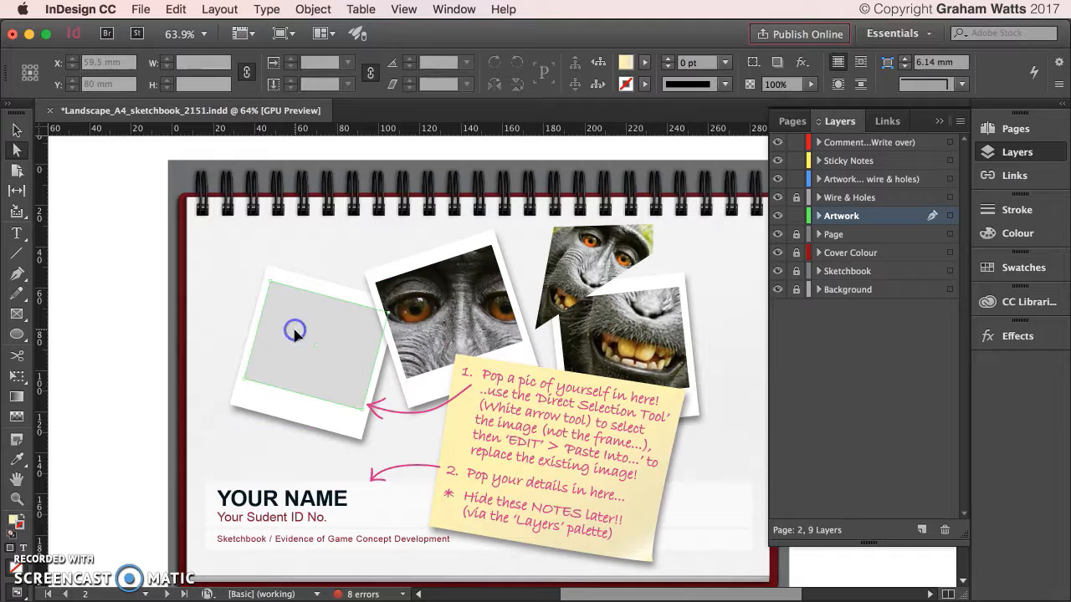
click(294, 331)
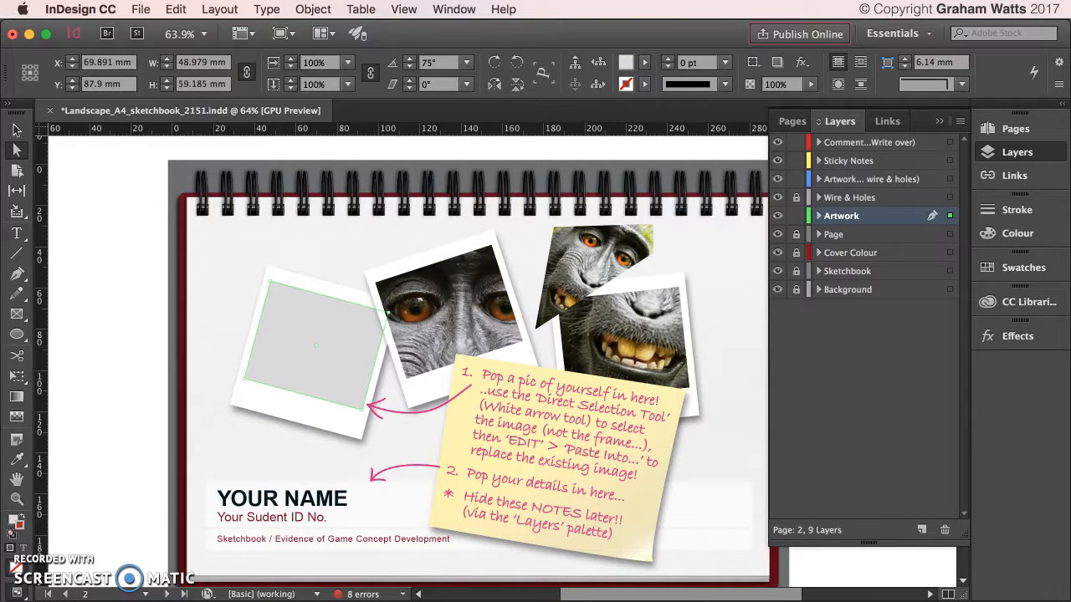
click(142, 10)
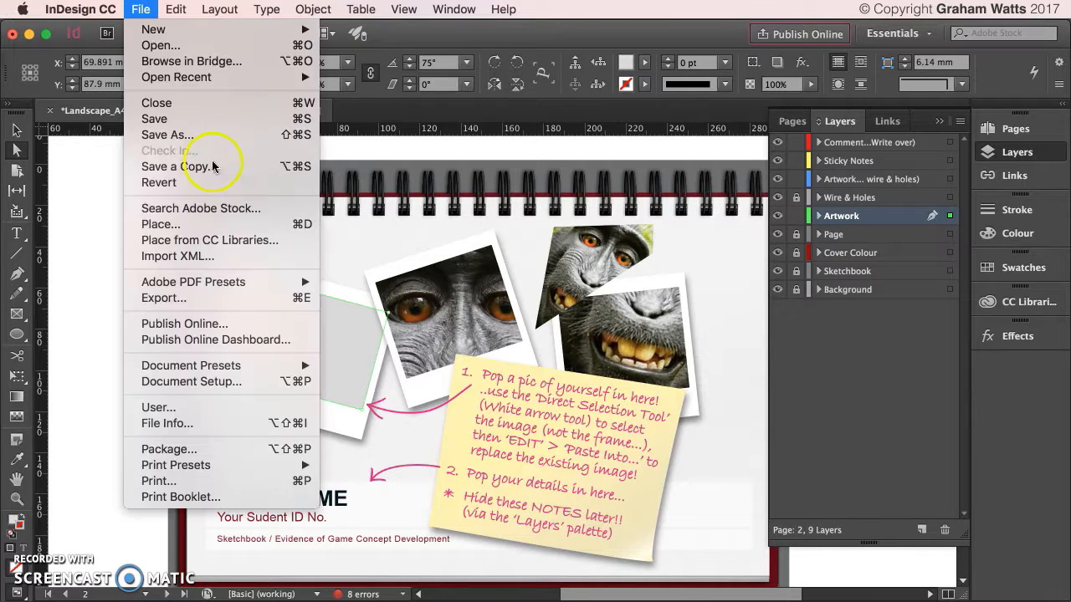
Place the Desktop's Audi TT red car photo into the left polaroid frame.
click(205, 226)
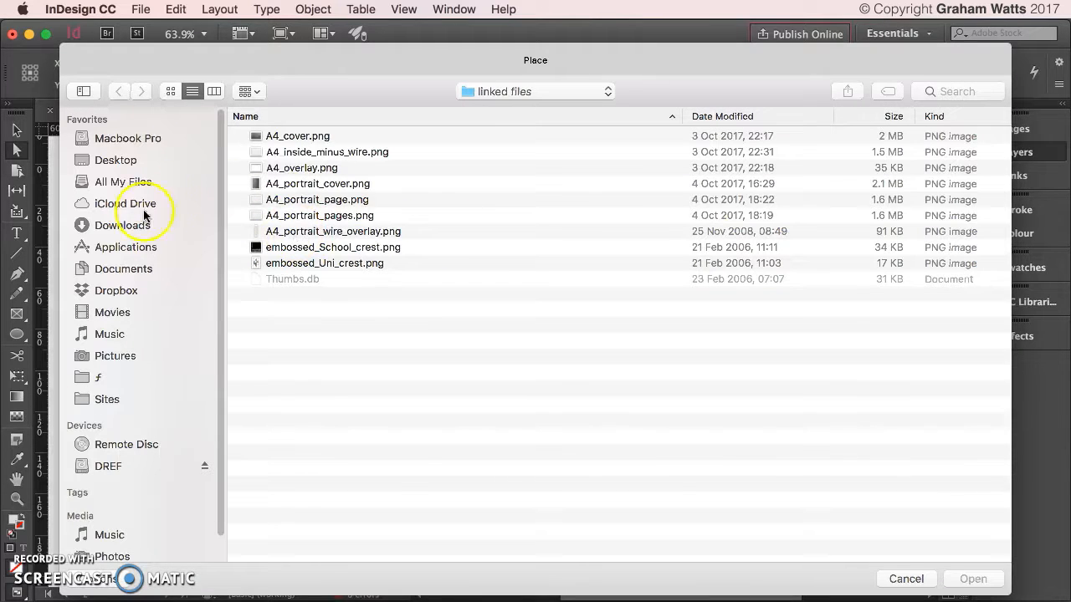
click(113, 161)
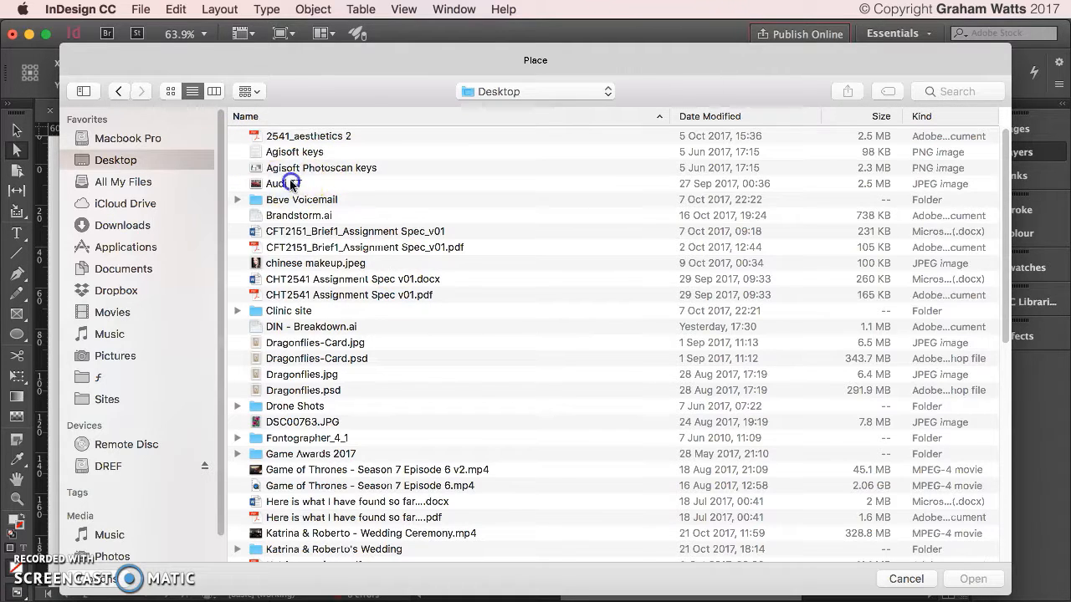
click(292, 183)
click(991, 583)
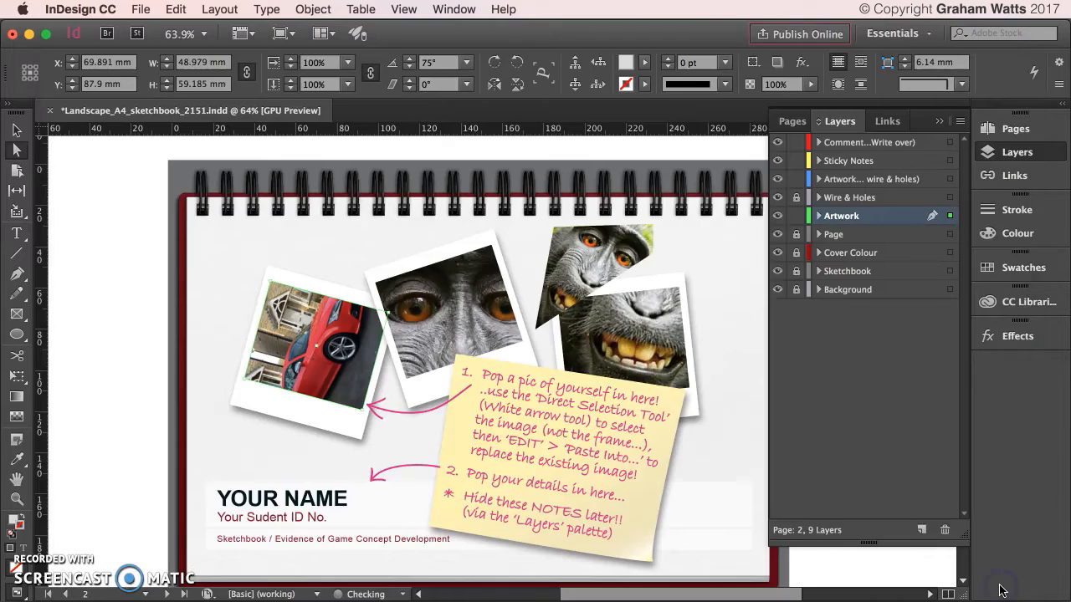
Straighten the car photo in the left polaroid to a 0° rotation.
click(329, 332)
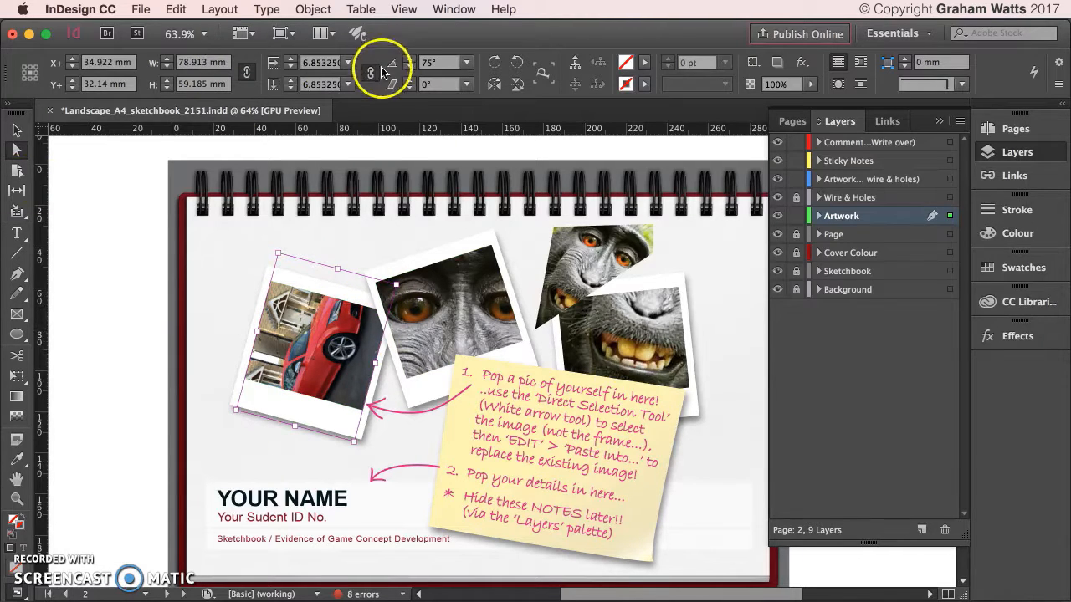
click(494, 63)
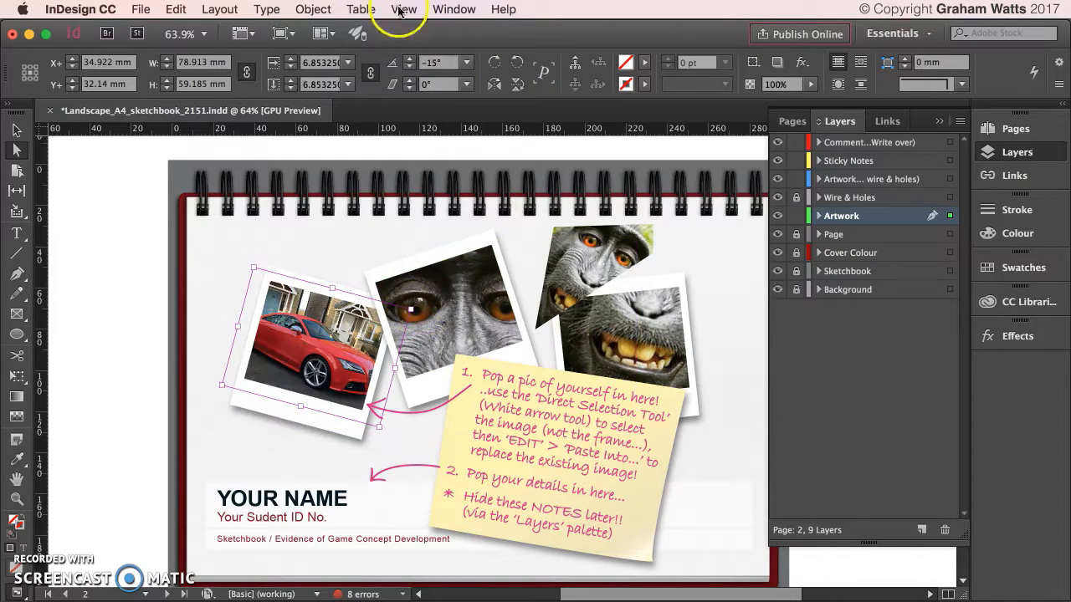
click(411, 70)
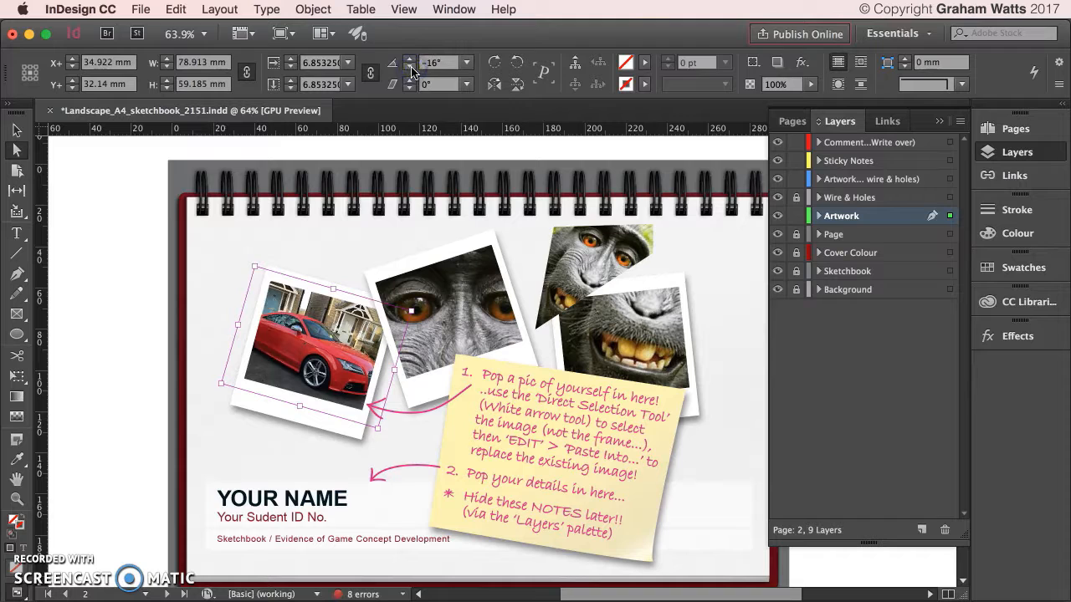
click(410, 62)
click(411, 61)
click(411, 62)
click(410, 62)
click(410, 62)
click(410, 62)
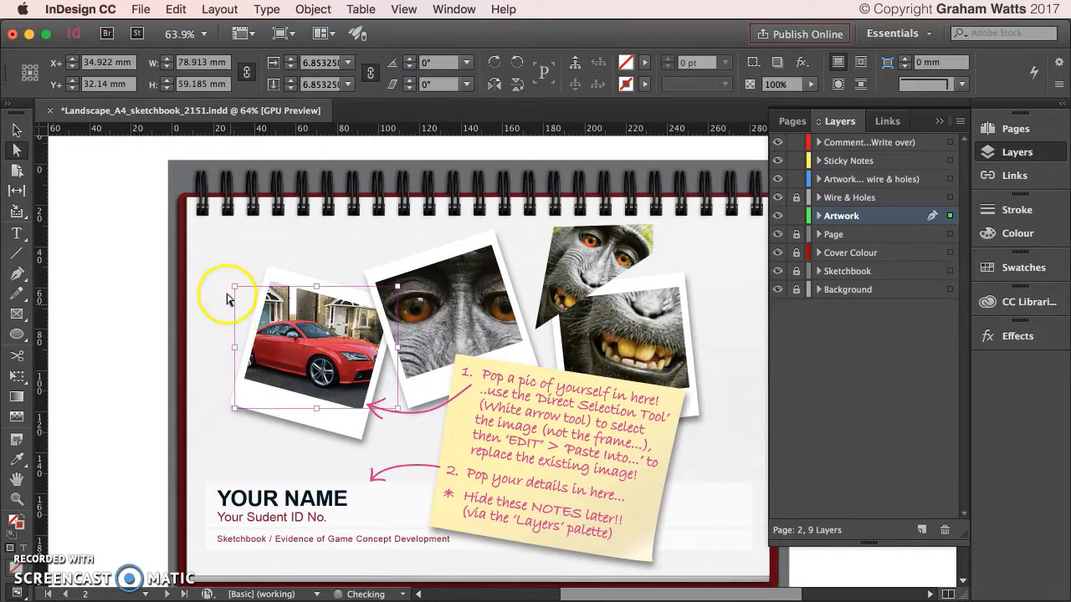
Enlarge the car photo to about 85.8 × 64.3 mm and nudge it to fill the card.
drag(232, 284, 221, 276)
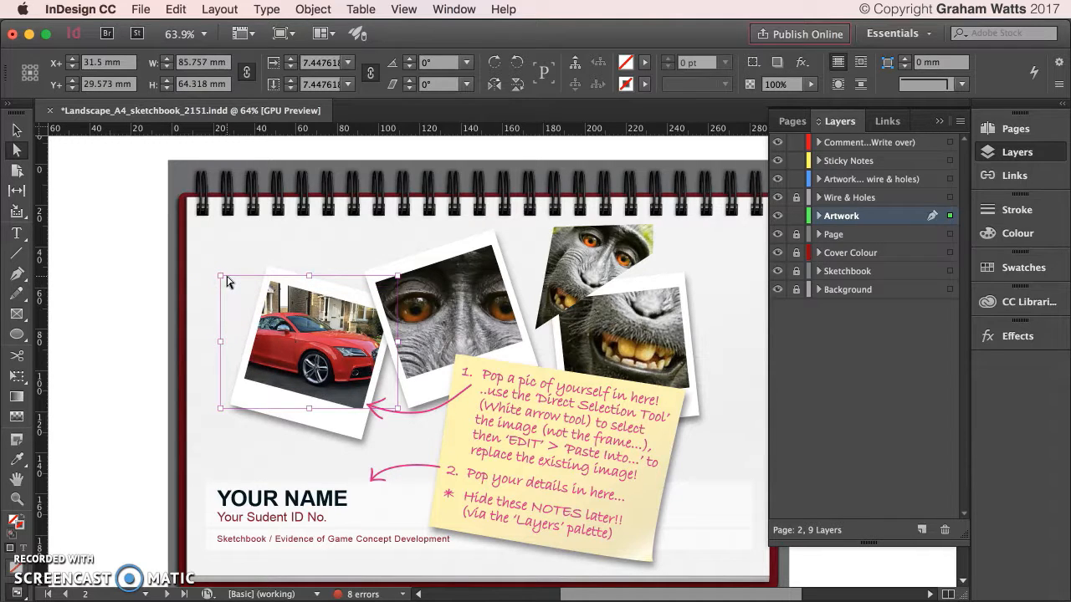
key(Down)
key(Down)
key(Down)
key(Down)
key(Down)
key(Down)
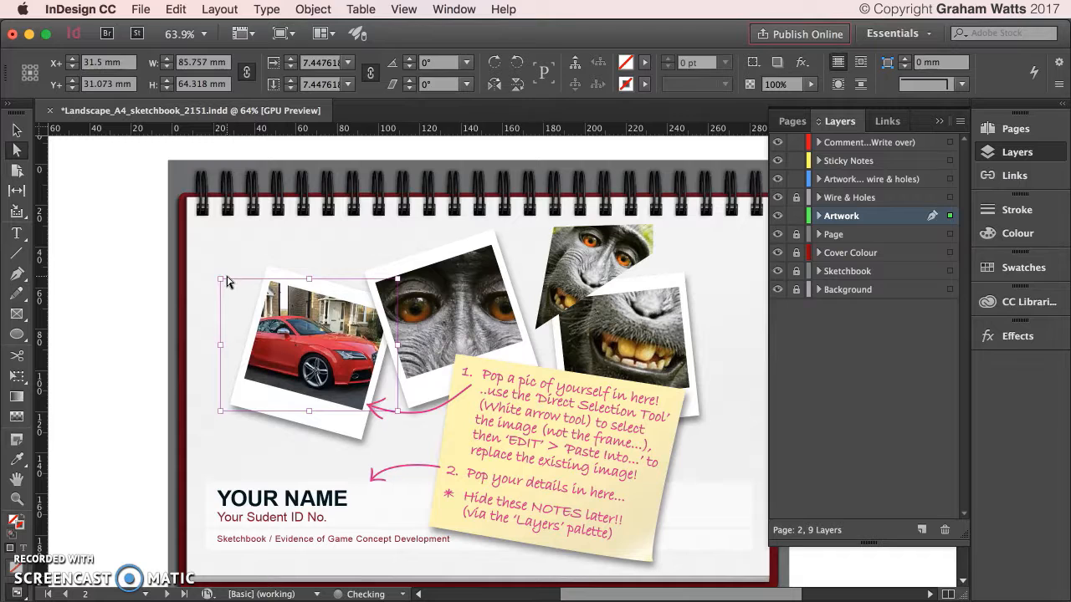
key(shift+Left)
key(Right)
key(Right)
key(Right)
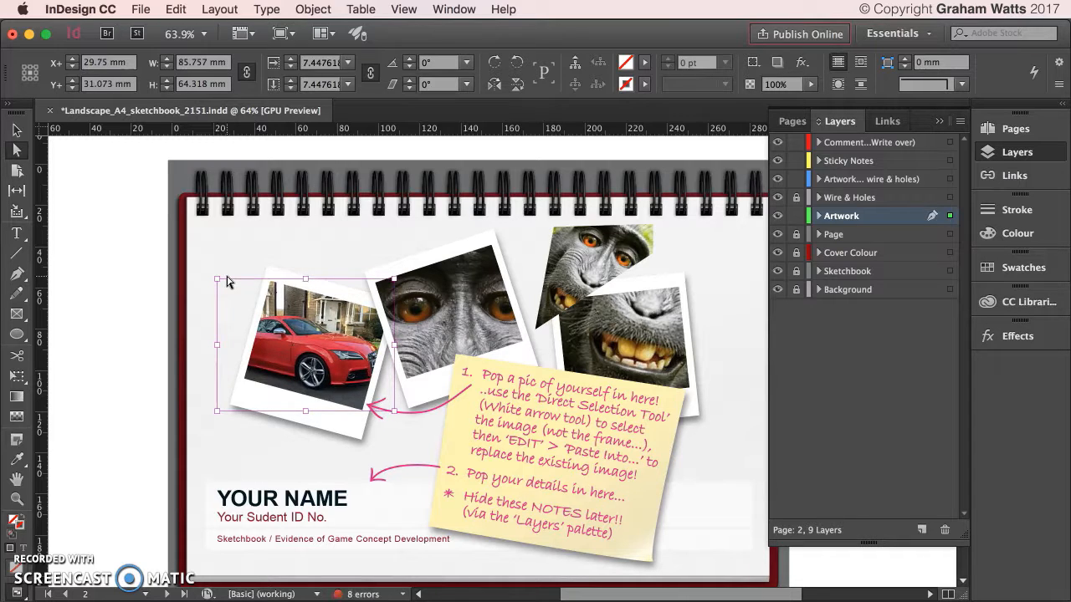
click(322, 224)
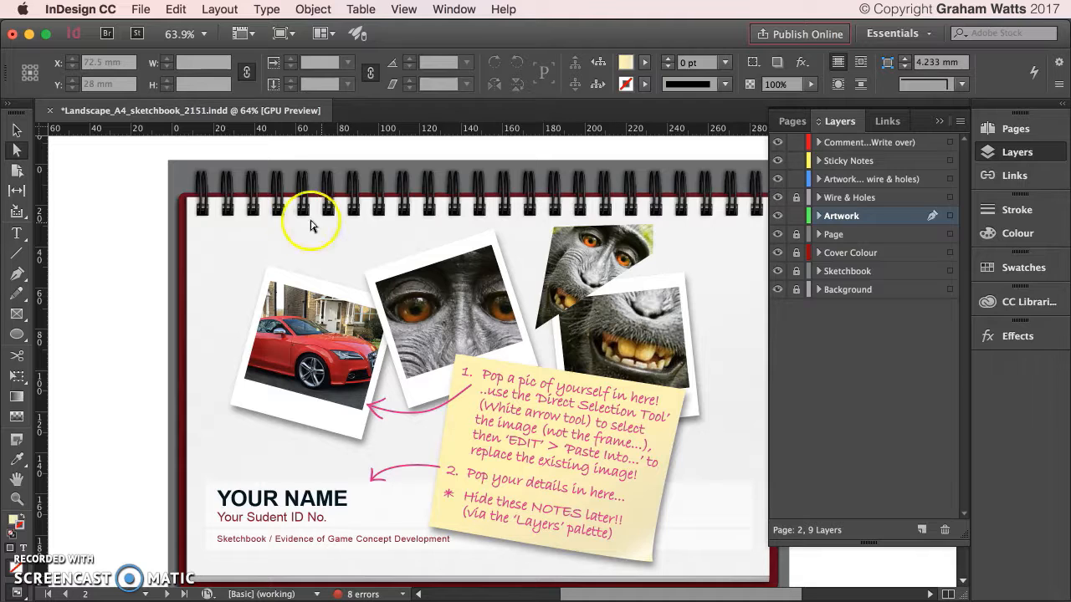
Select the monkey photo frames and put a car polaroid copy in the middle position.
click(16, 130)
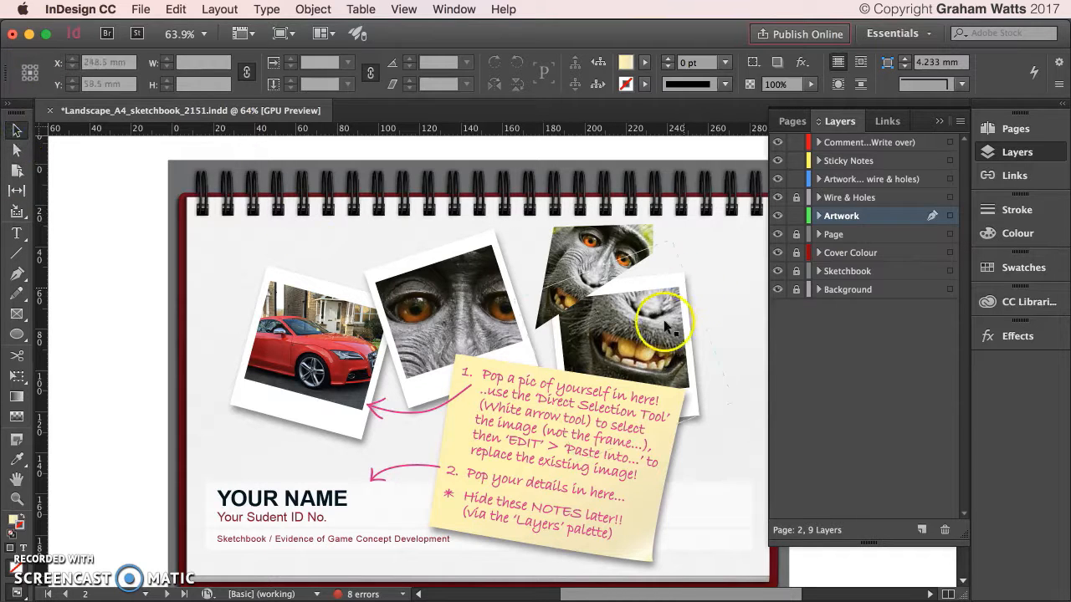
click(449, 311)
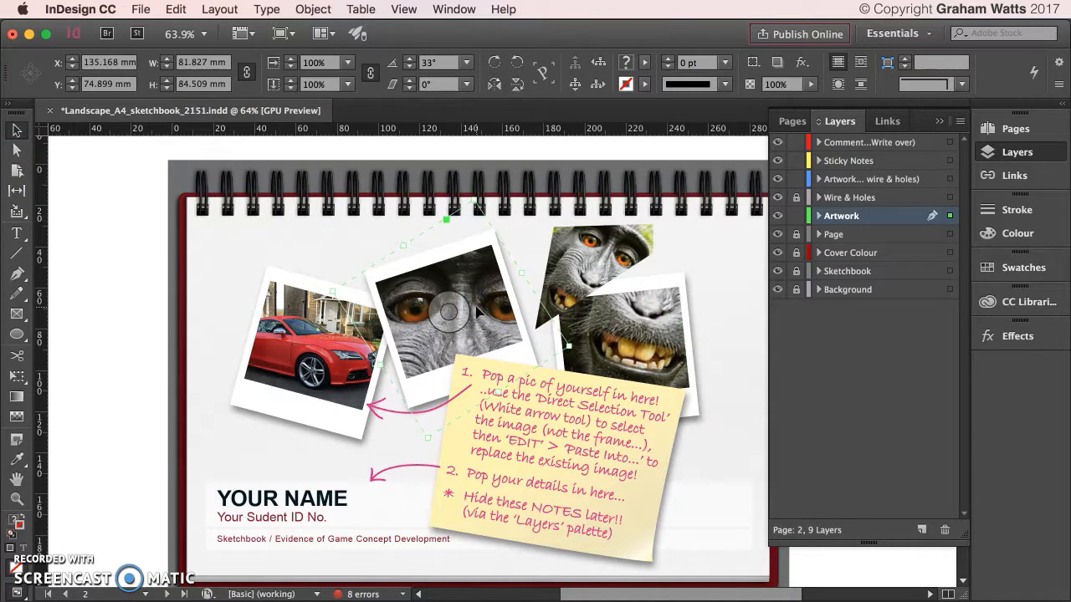
click(588, 257)
drag(586, 253, 434, 297)
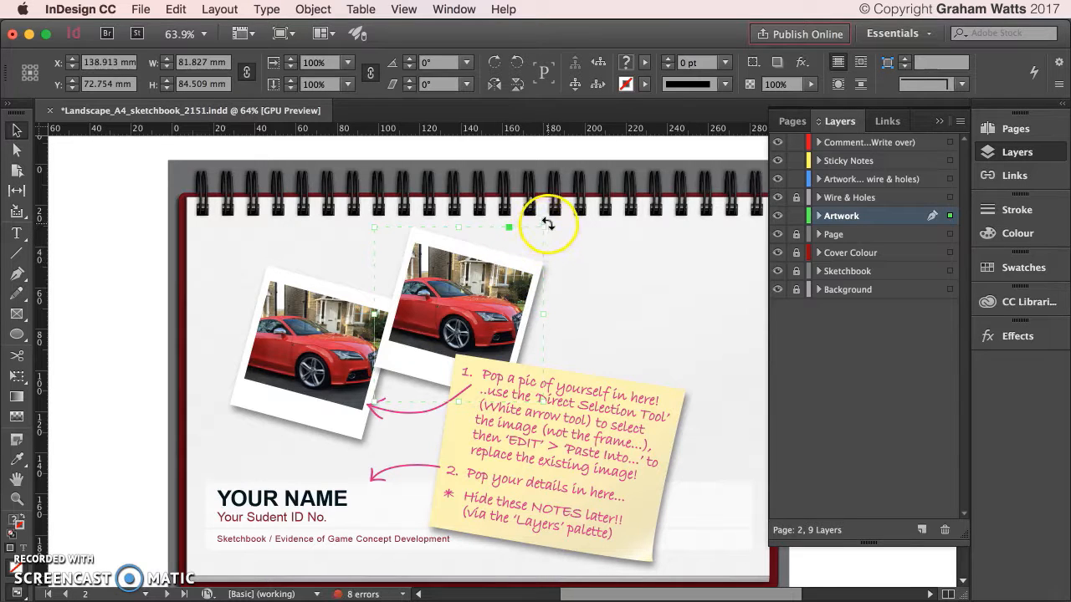
Tilt the right car polaroid about 30° and drag it into place at right.
drag(544, 219, 518, 209)
drag(428, 281, 558, 331)
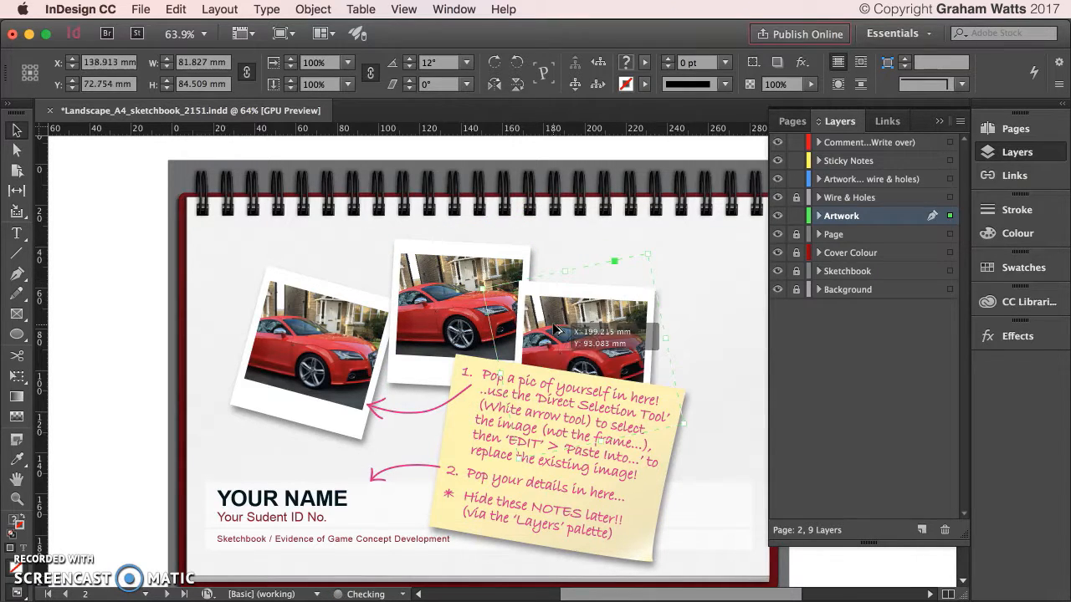
drag(652, 251, 604, 235)
click(22, 155)
Scale up the middle photo's image into a close-up of the red car's front wheel.
click(520, 228)
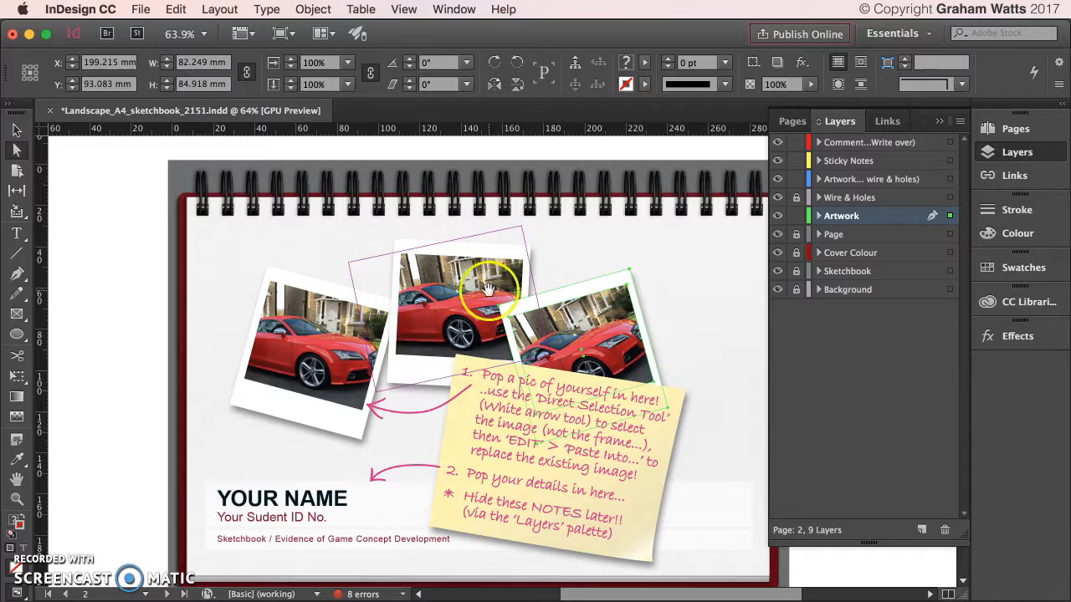
drag(522, 227, 564, 141)
drag(473, 273, 458, 297)
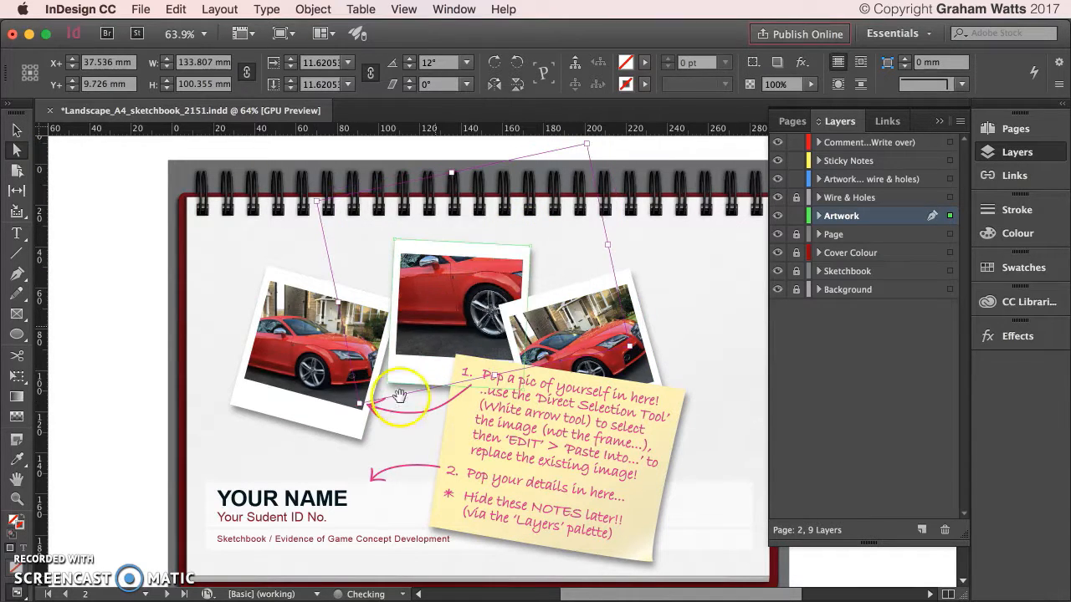
drag(361, 402, 277, 473)
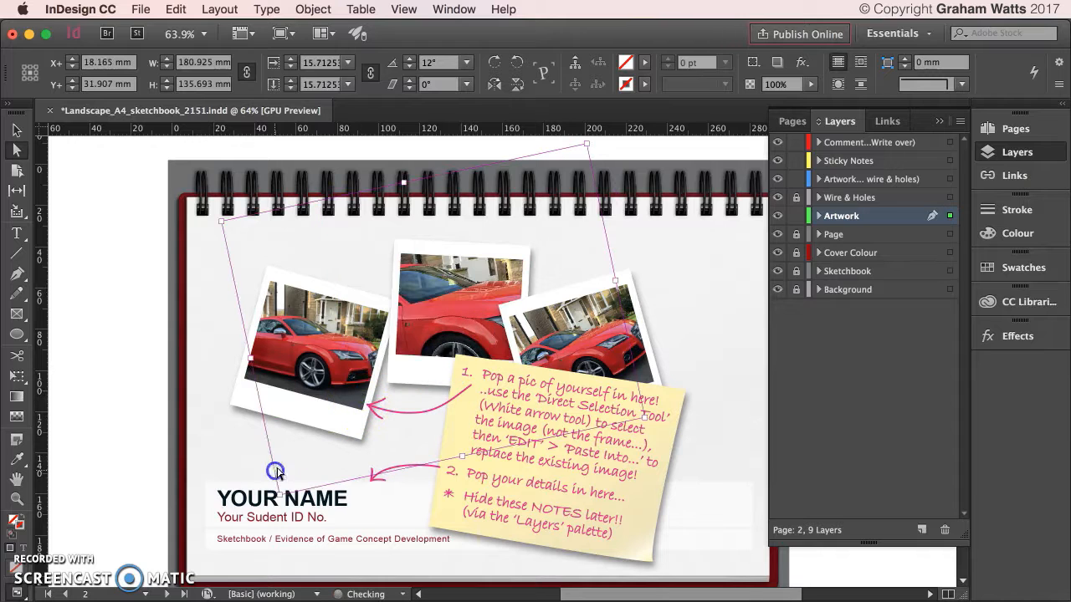
drag(452, 322, 461, 270)
Scale up the right photo's image into a close-up of the wing mirror.
click(578, 334)
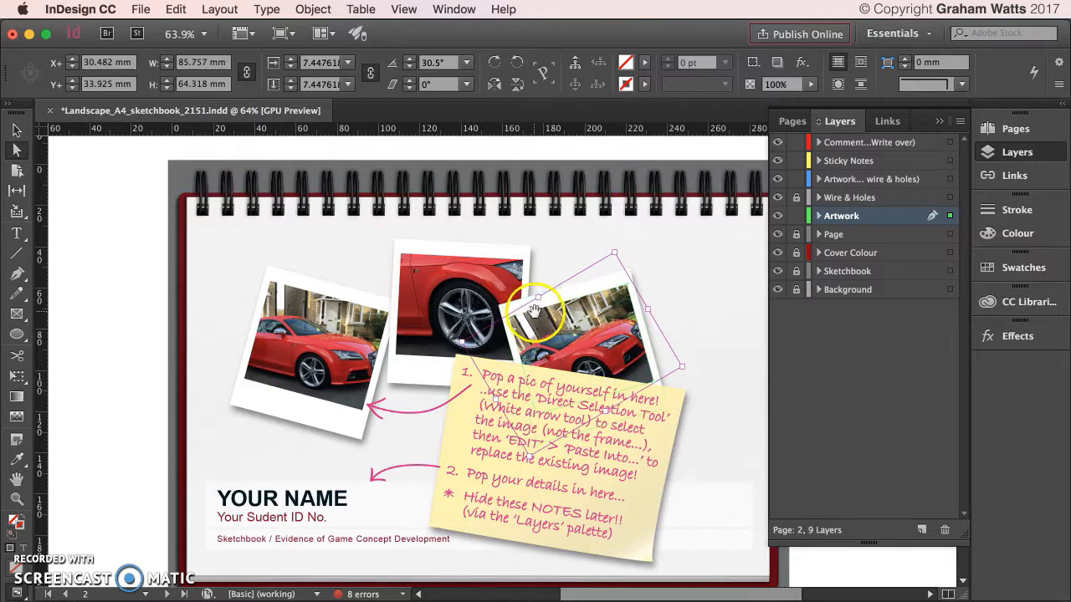
drag(692, 371, 918, 394)
drag(576, 338, 540, 302)
click(574, 489)
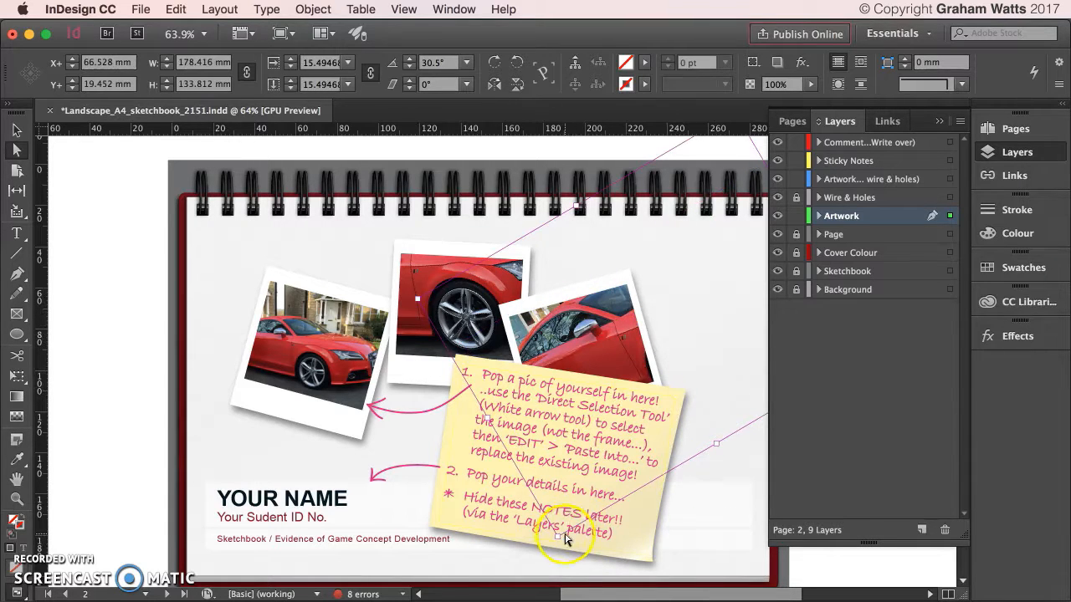
drag(559, 534, 542, 573)
mouse_move(586, 314)
mouse_down()
mouse_move(596, 307)
mouse_move(571, 325)
mouse_up()
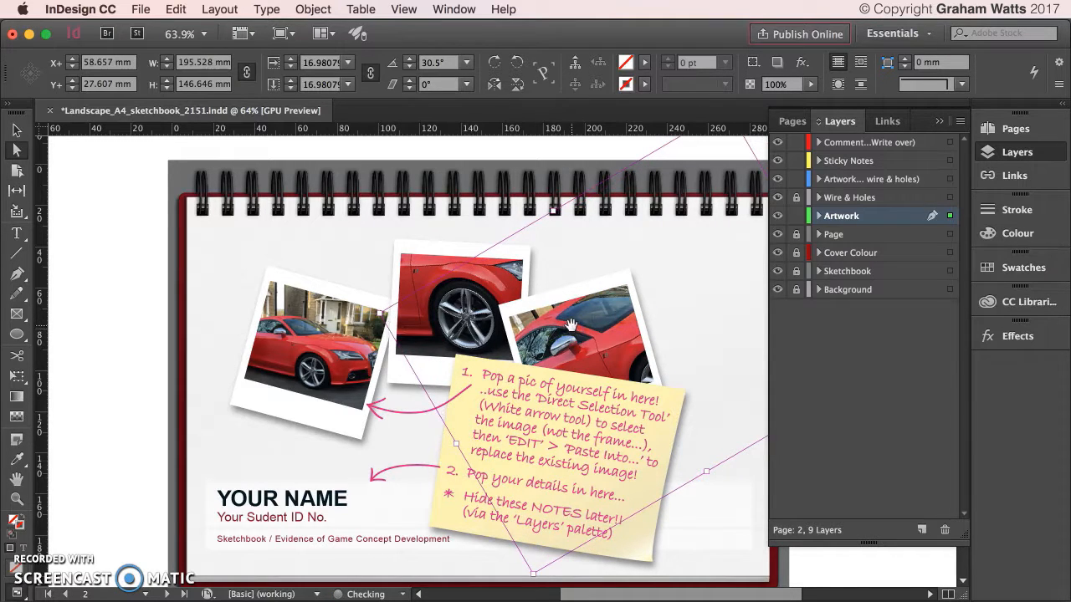
click(505, 206)
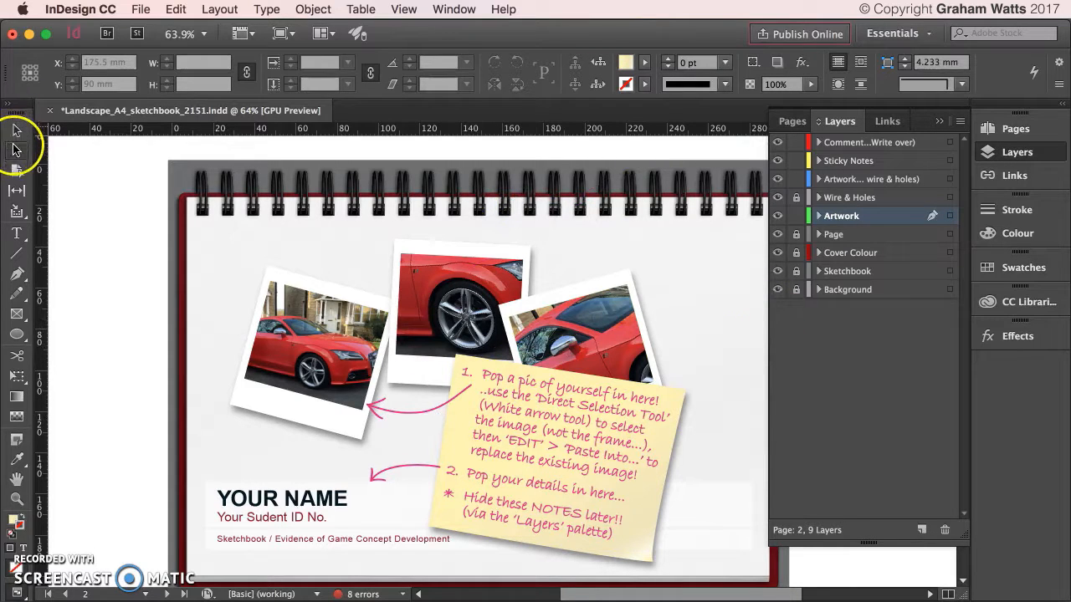
Shift the middle polaroid slightly left, leaving the left polaroid in its original spot.
click(317, 310)
click(459, 311)
click(626, 306)
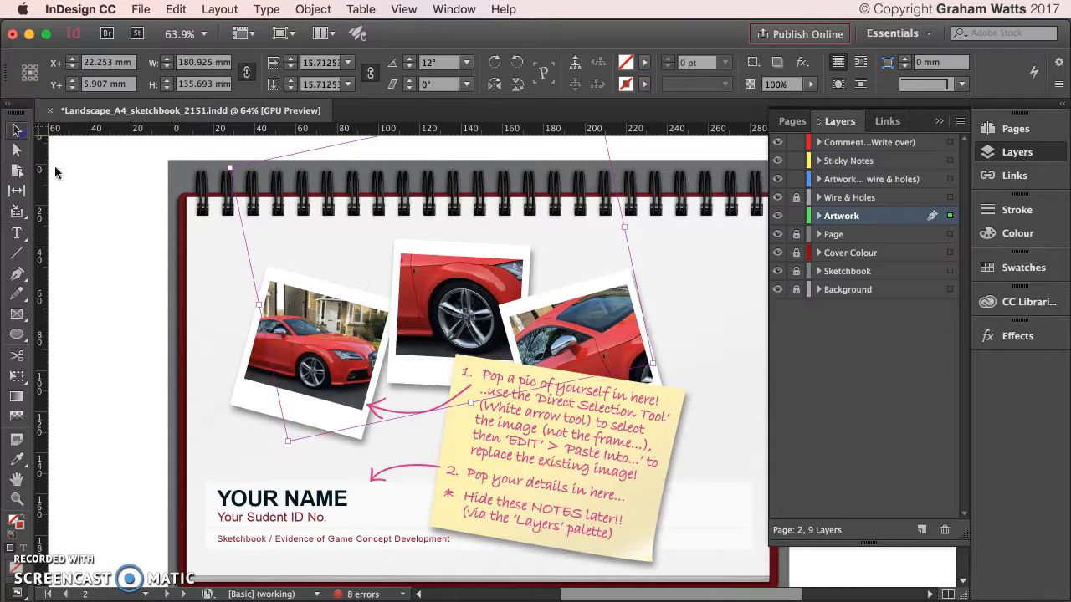
click(316, 346)
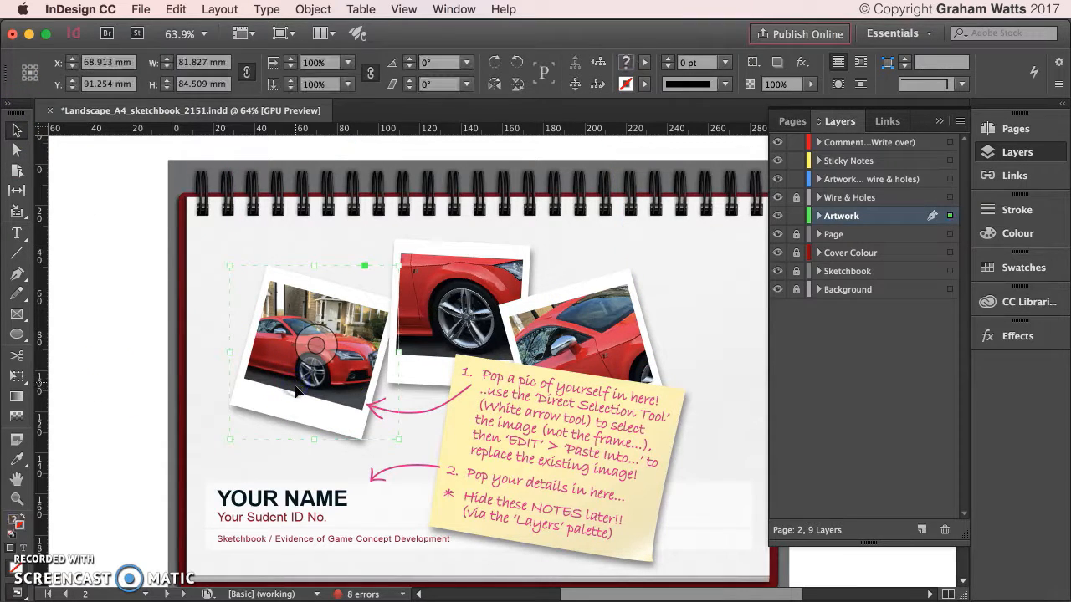
drag(297, 390, 269, 393)
key(super+z)
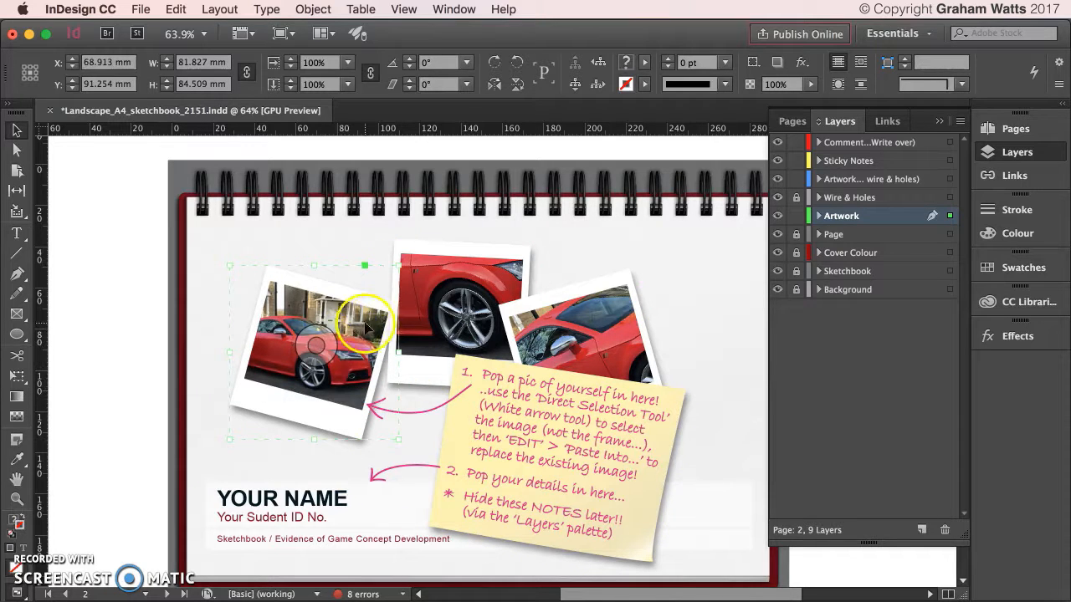
drag(431, 280, 424, 280)
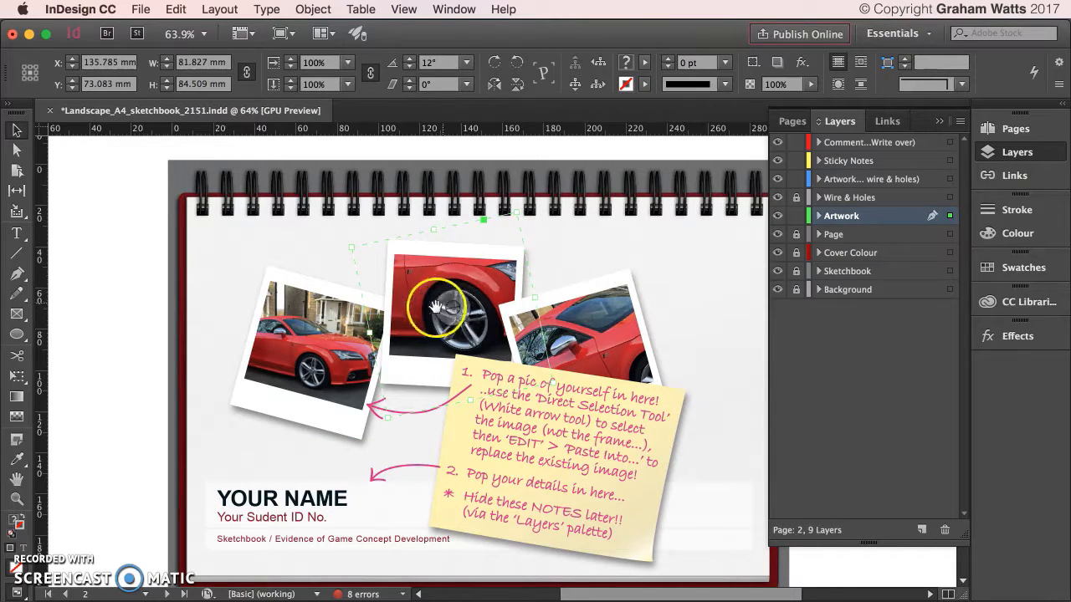
Inspect the context menus of the left car photo and its polaroid card.
click(318, 340)
right_click(321, 399)
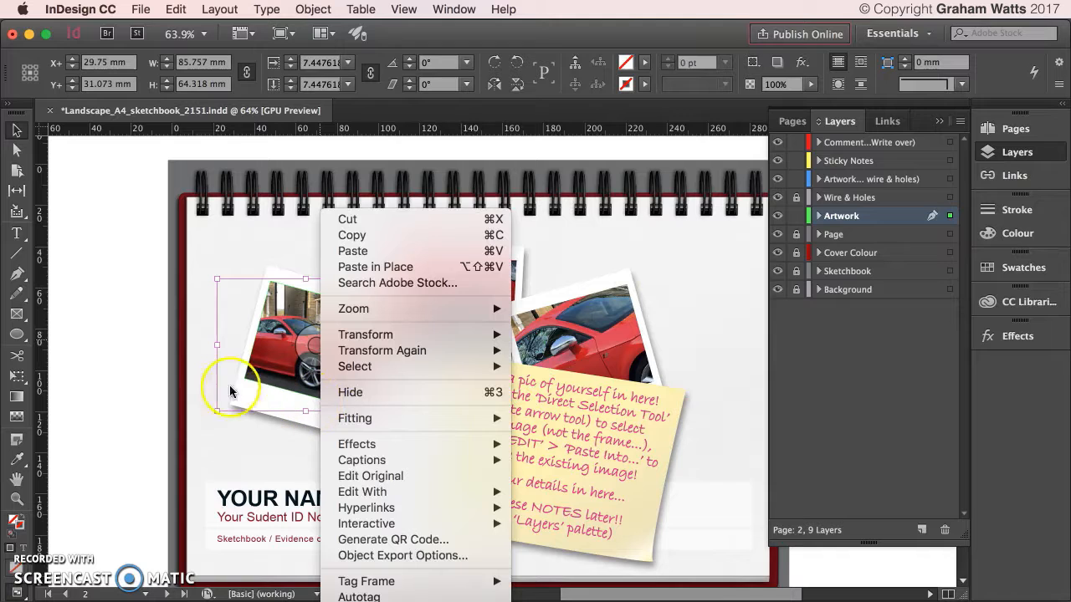
click(238, 442)
click(354, 431)
right_click(343, 427)
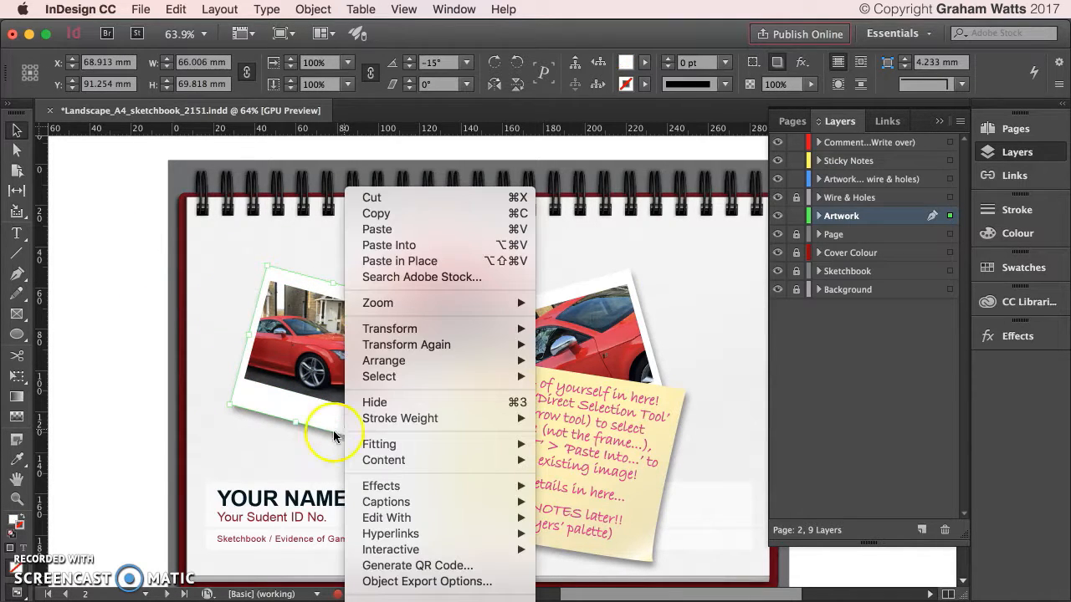
click(165, 486)
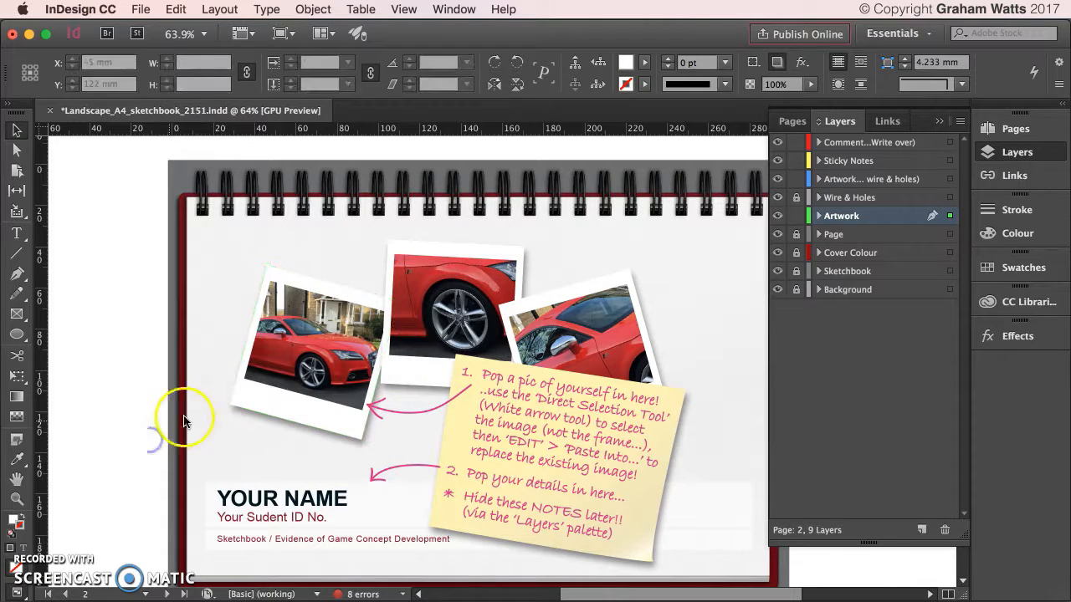
Bring the whole left polaroid group to the front with Arrange > Bring to Front.
click(234, 397)
right_click(236, 402)
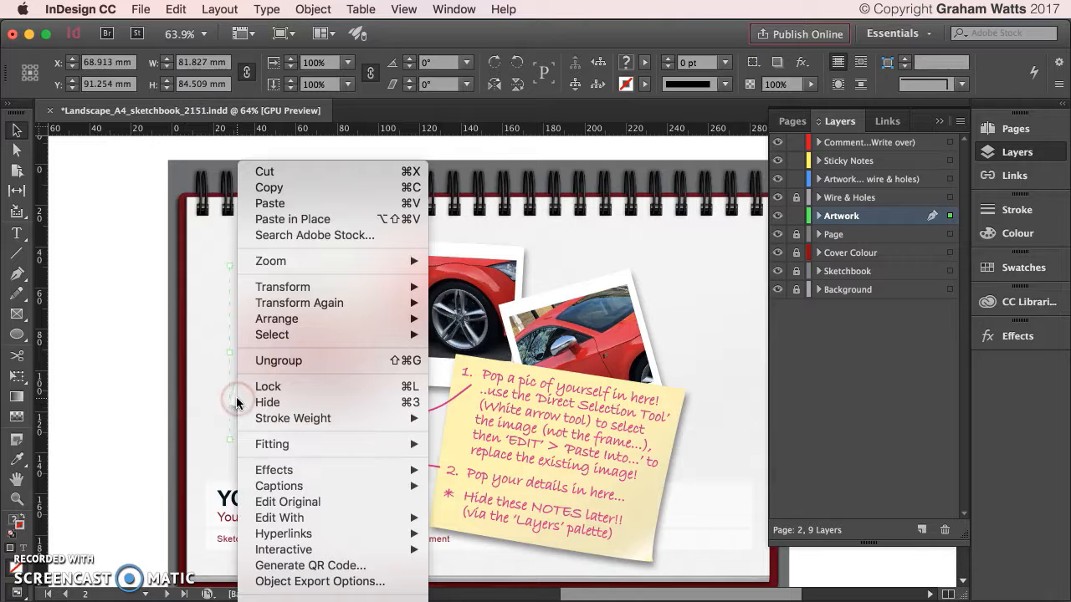
click(309, 445)
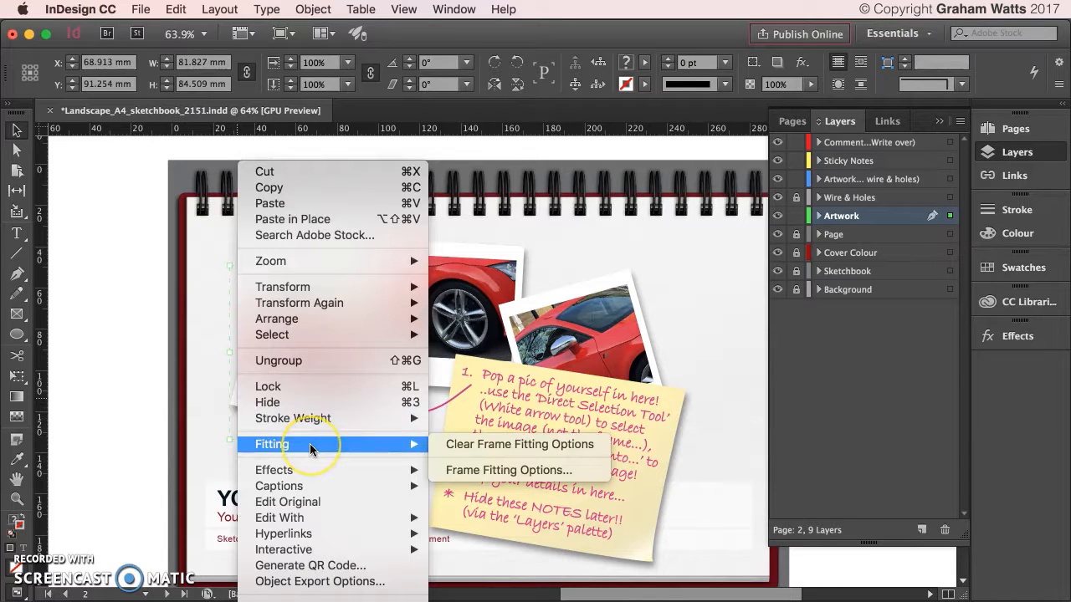
click(316, 316)
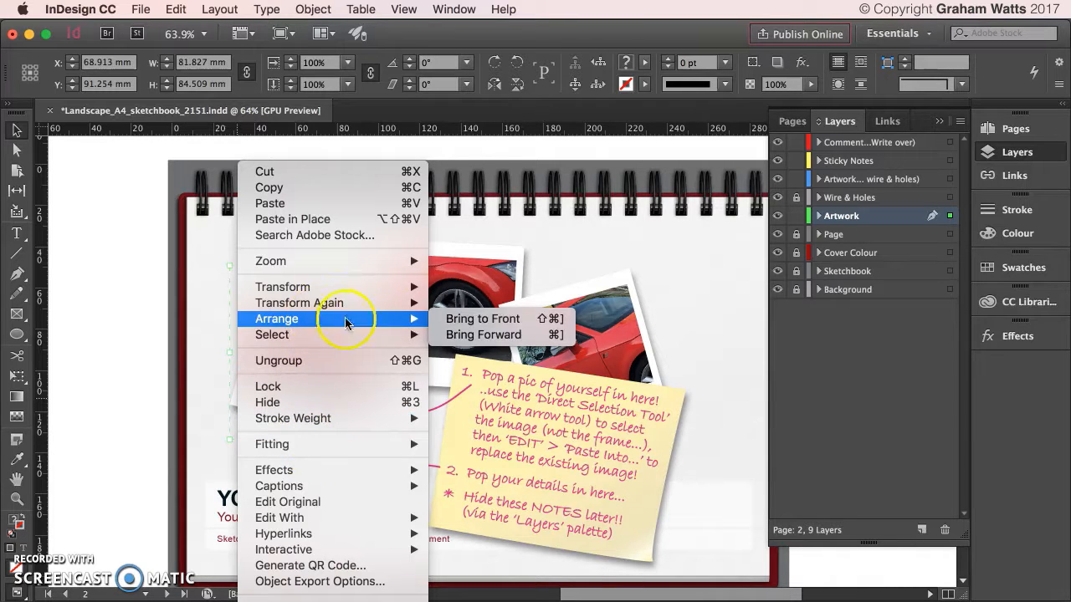
click(473, 321)
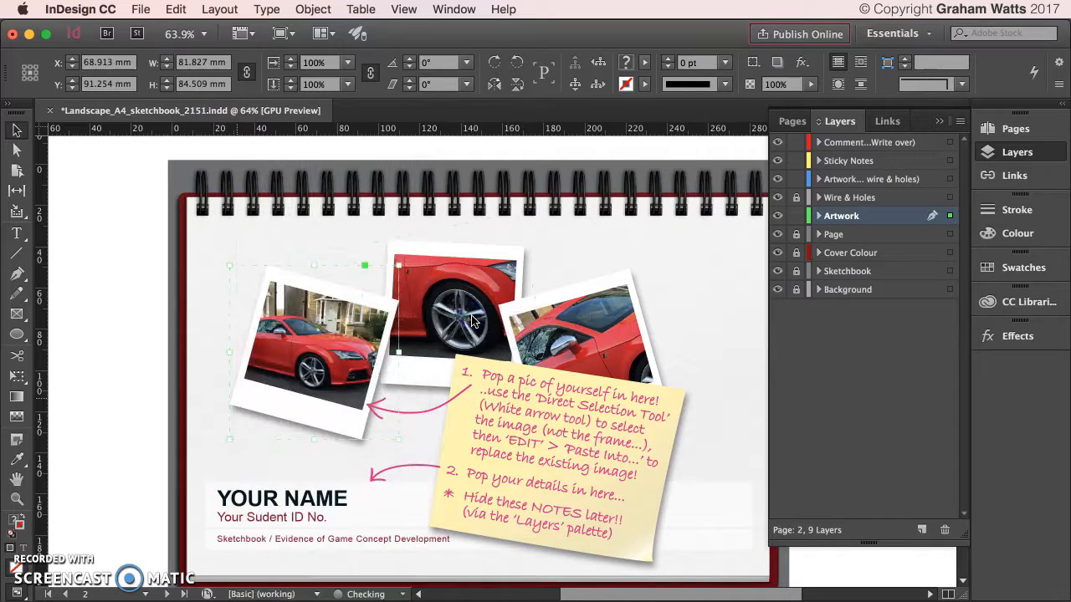
click(100, 255)
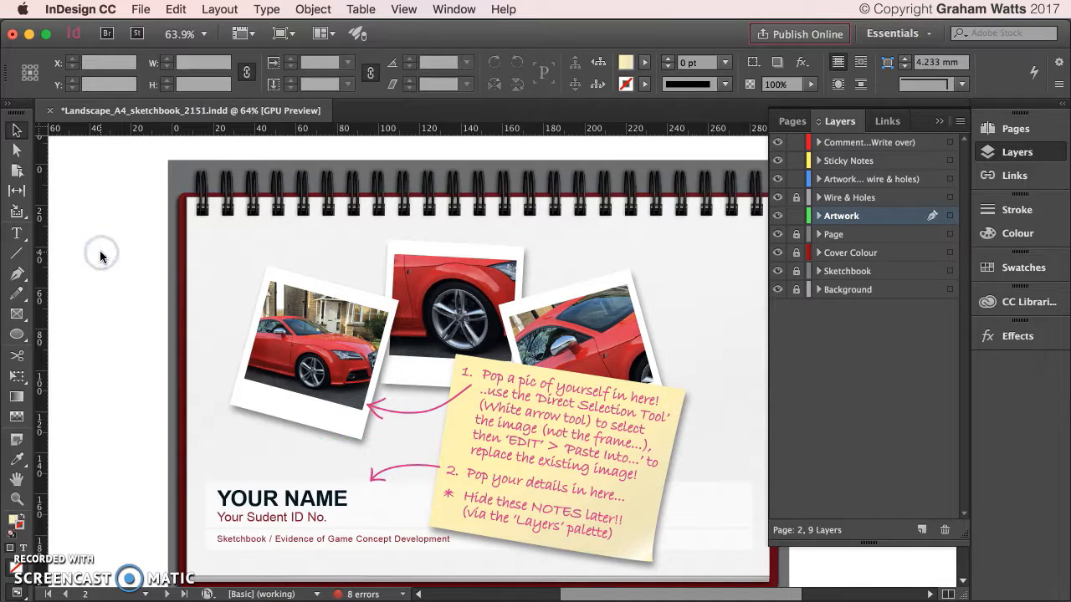
click(216, 466)
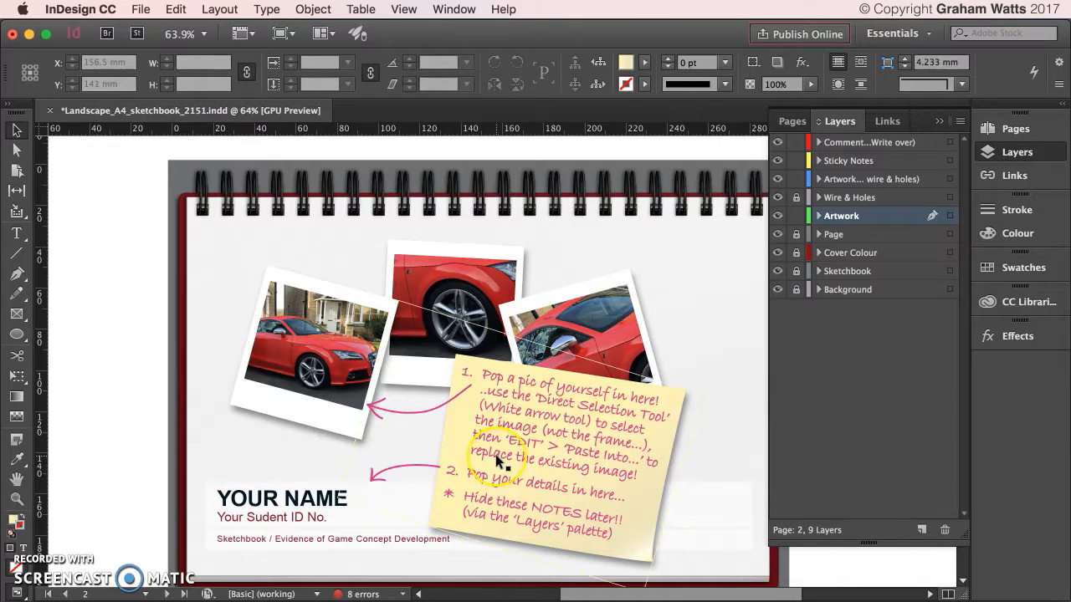
scroll(454, 443, down, 1)
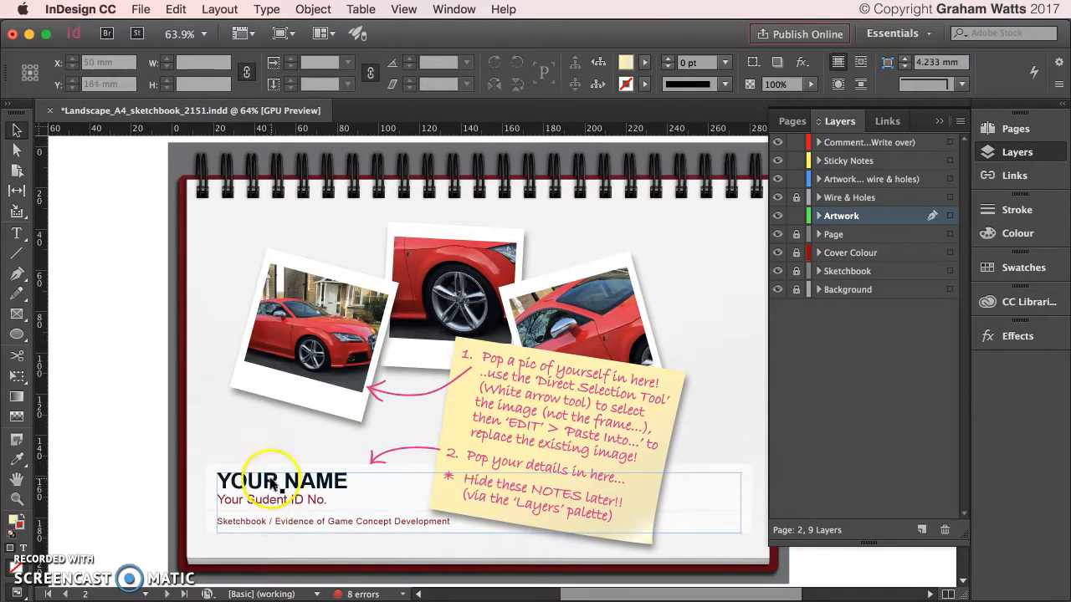
Replace YOUR NAME with the student's name and 'Your Sudent ID No.' with their ID number.
double_click(270, 479)
drag(364, 478, 243, 478)
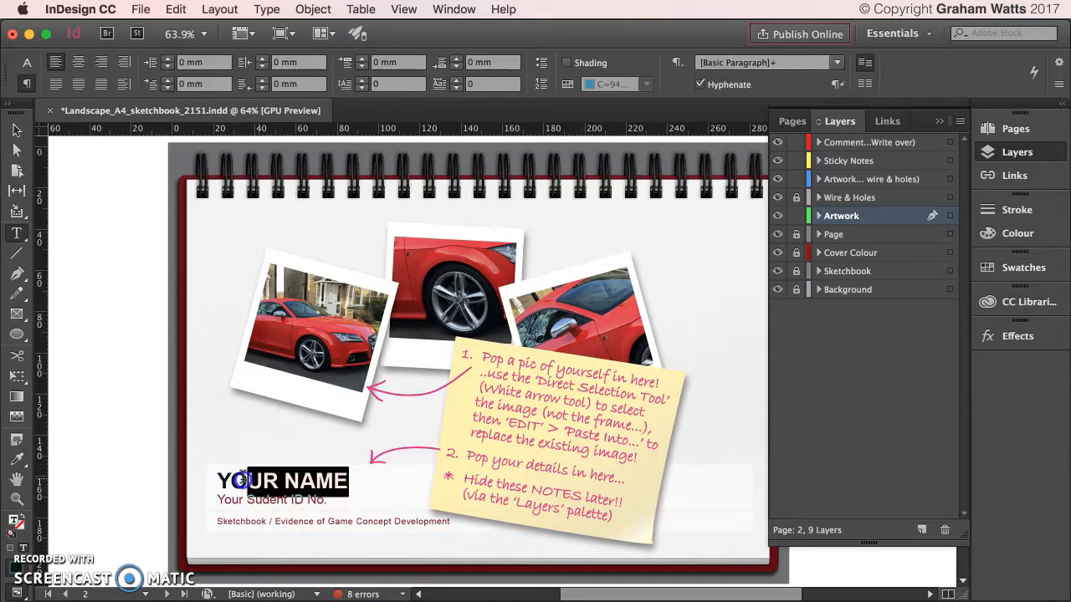
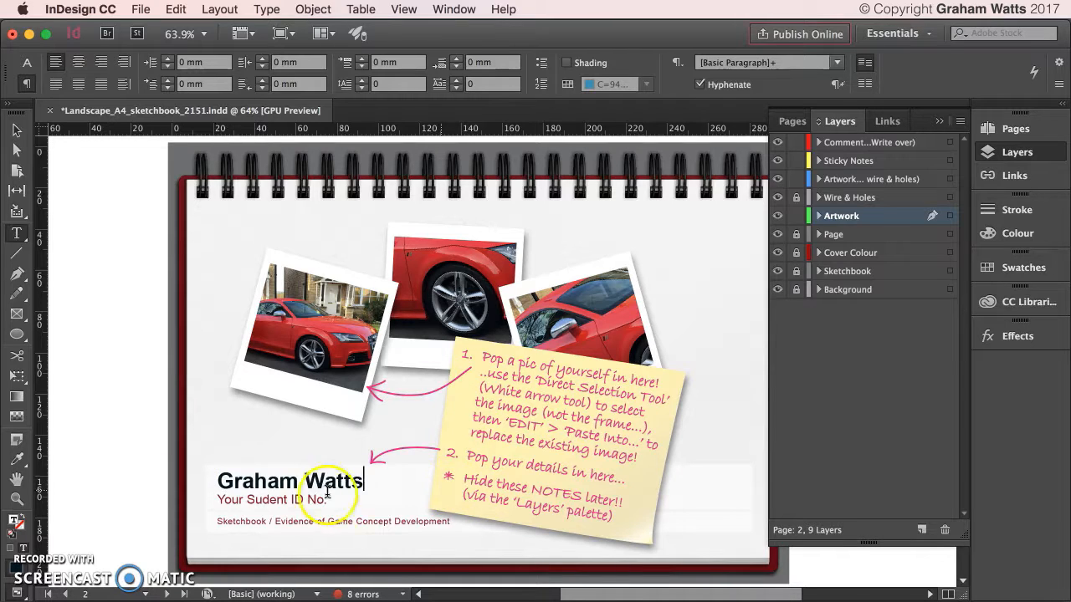
drag(328, 500, 205, 501)
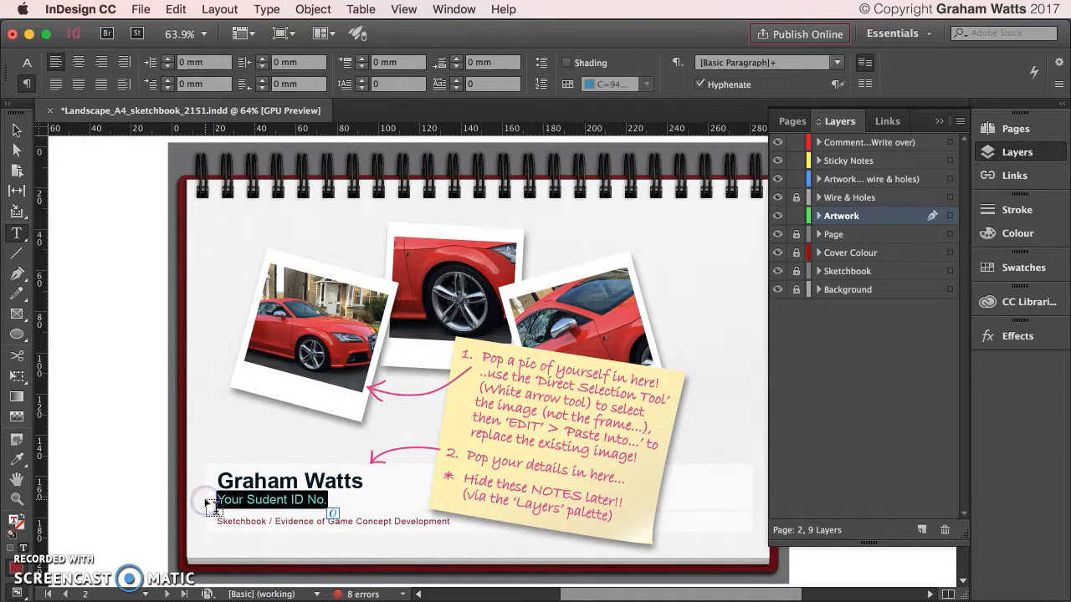
key(BackSpace)
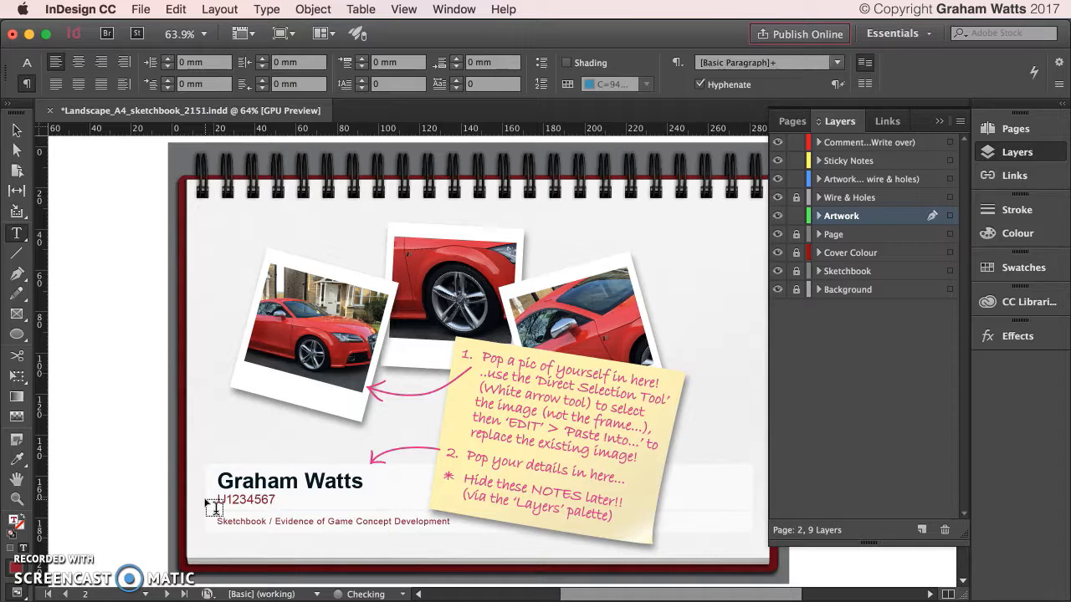
click(425, 500)
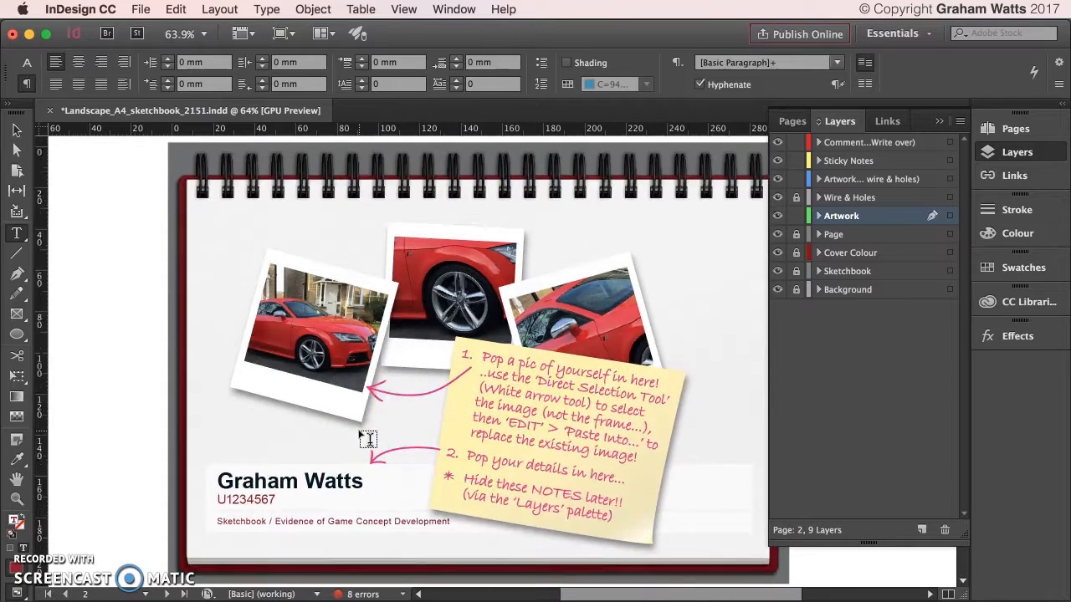
scroll(368, 439, down, 15)
Scroll to the PRELIMINARY RESEARCH page 3 and switch to the Selection tool.
scroll(368, 439, up, 10)
scroll(368, 440, down, 6)
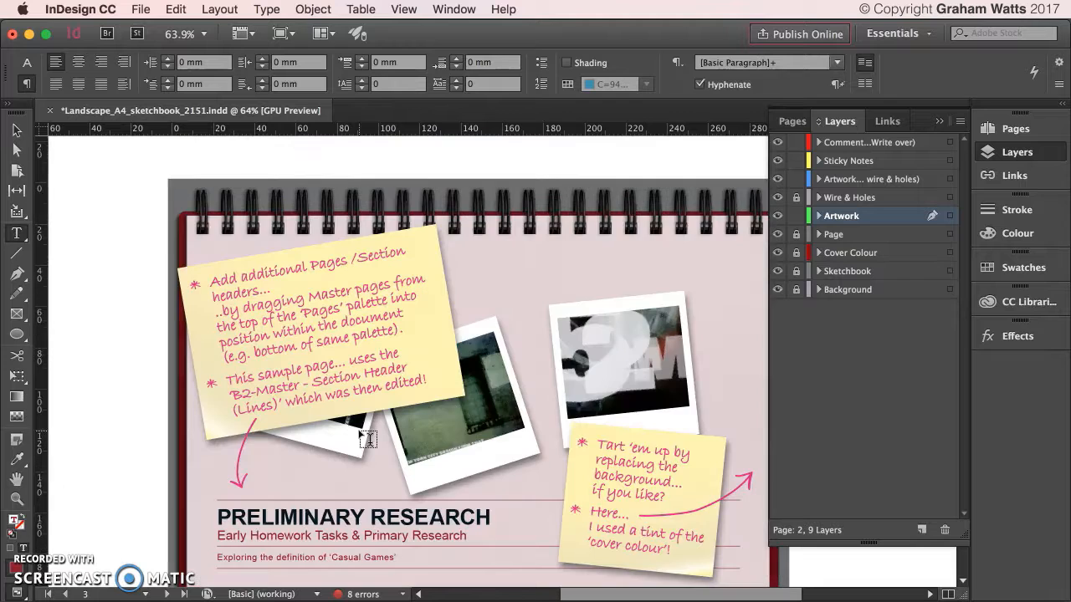
scroll(368, 438, up, 10)
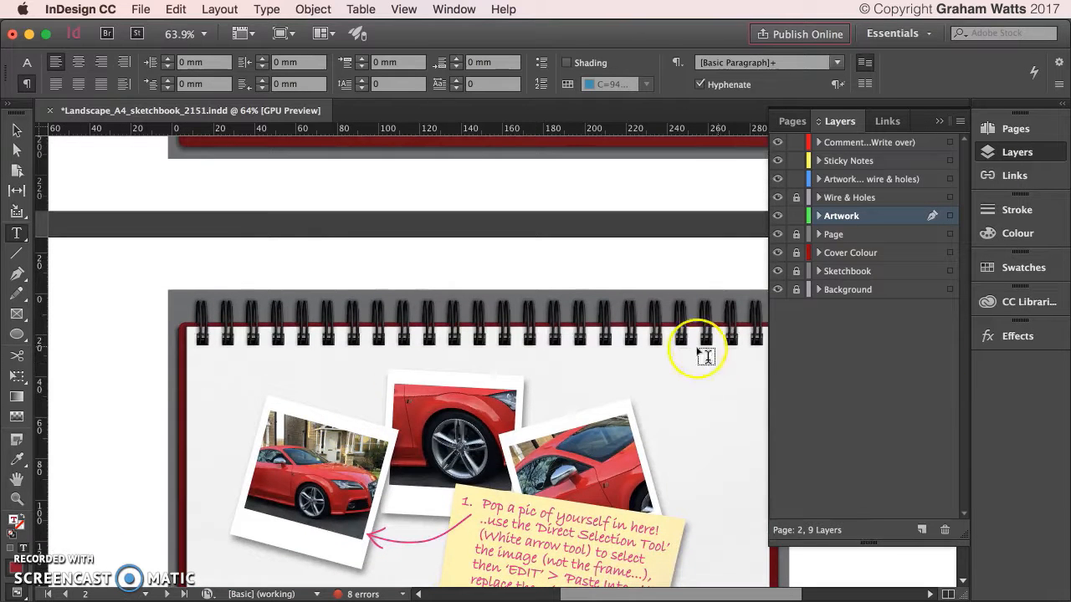
scroll(455, 385, up, 2)
scroll(456, 384, down, 2)
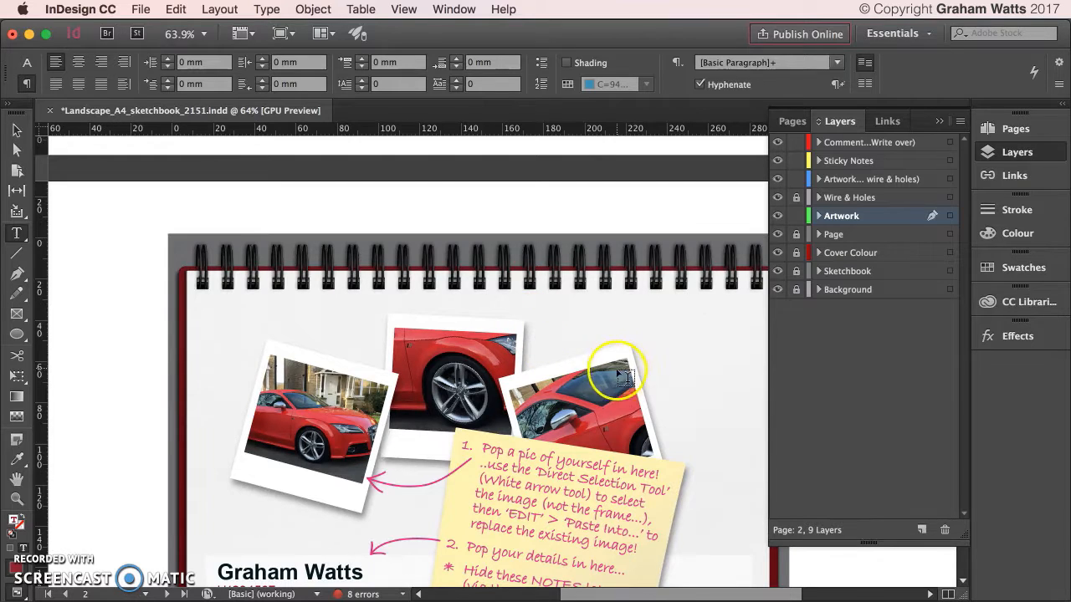
scroll(667, 548, down, 20)
scroll(623, 402, up, 8)
scroll(597, 387, up, 14)
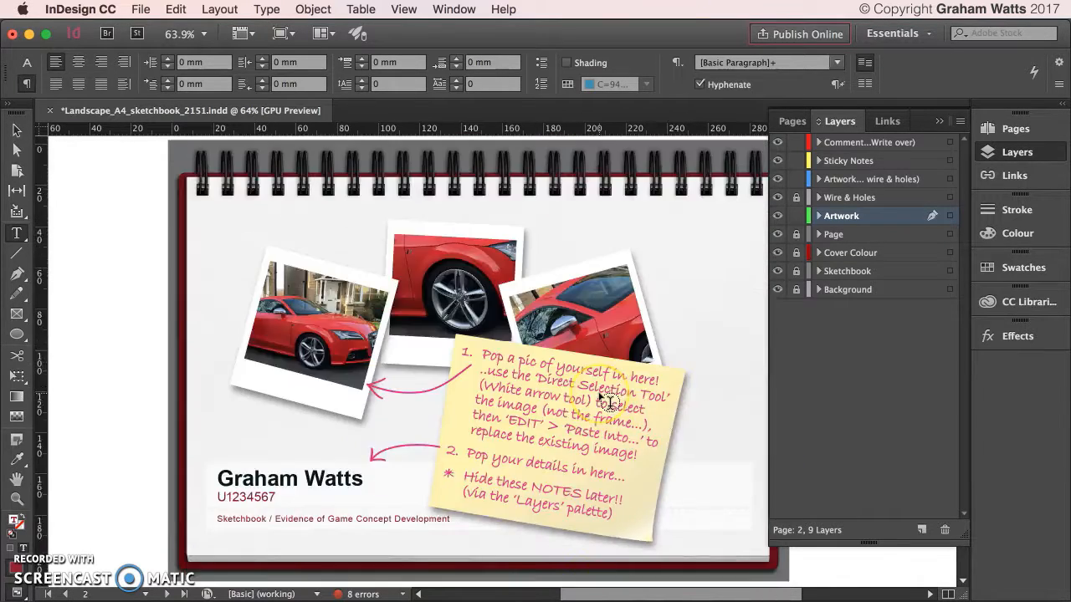
scroll(607, 401, down, 20)
scroll(609, 402, up, 12)
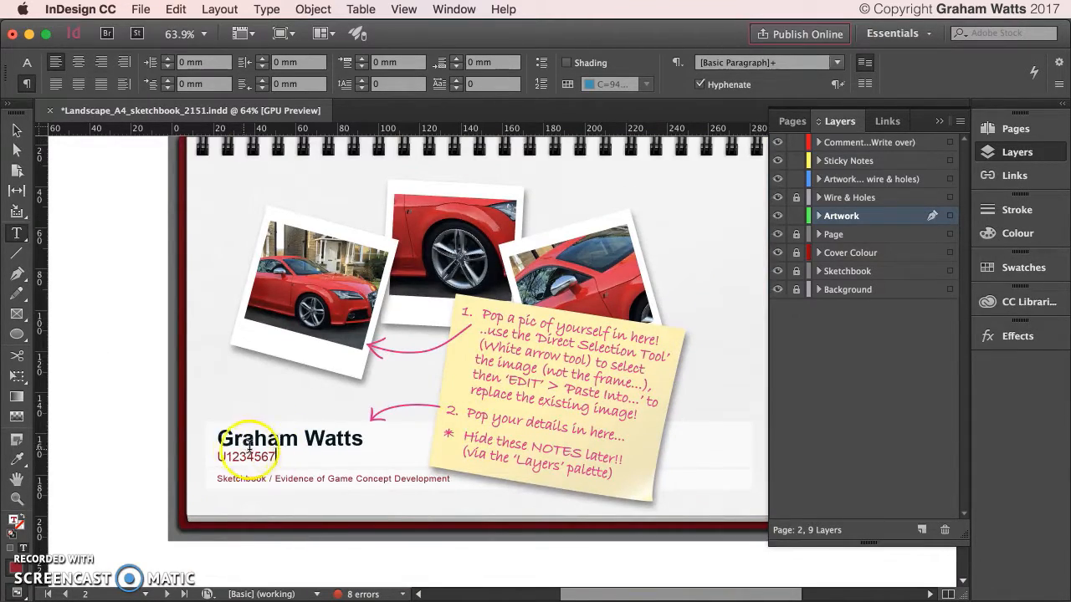
scroll(370, 450, down, 10)
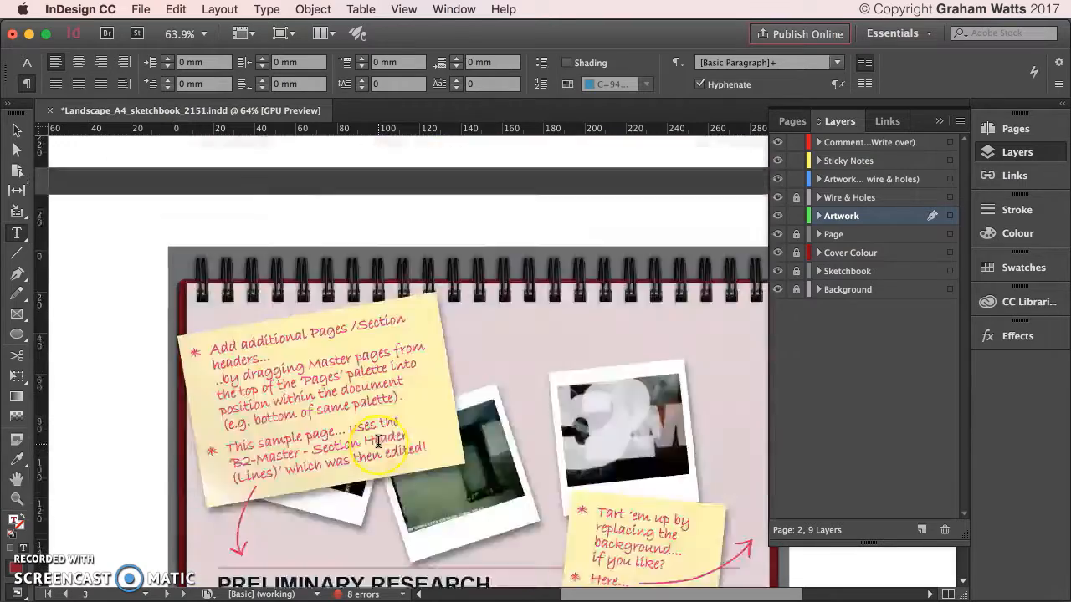
scroll(378, 441, up, 12)
scroll(379, 441, down, 8)
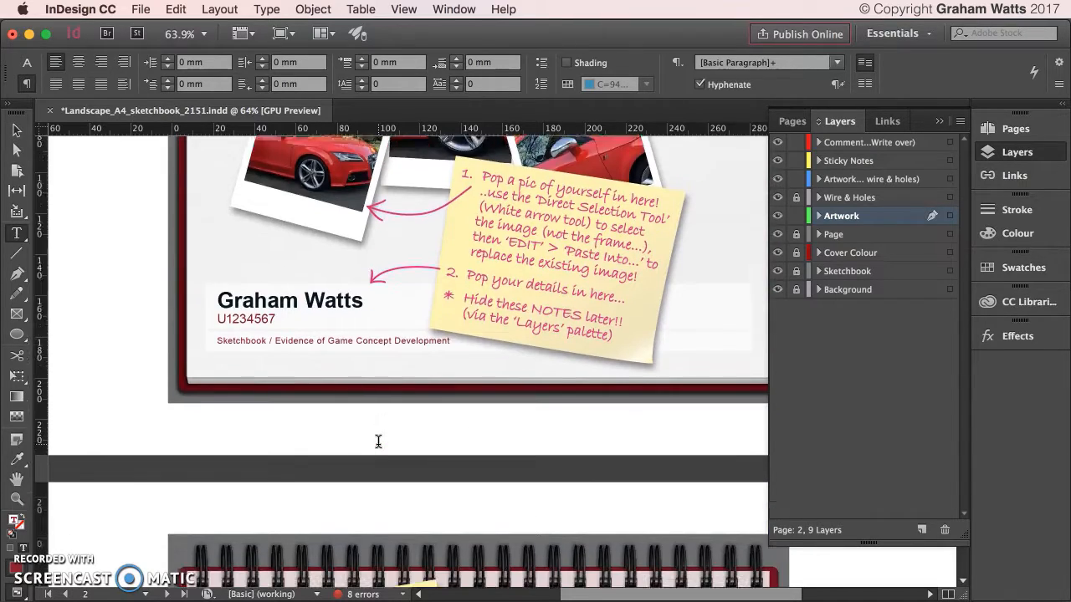
scroll(378, 442, down, 4)
scroll(379, 442, up, 3)
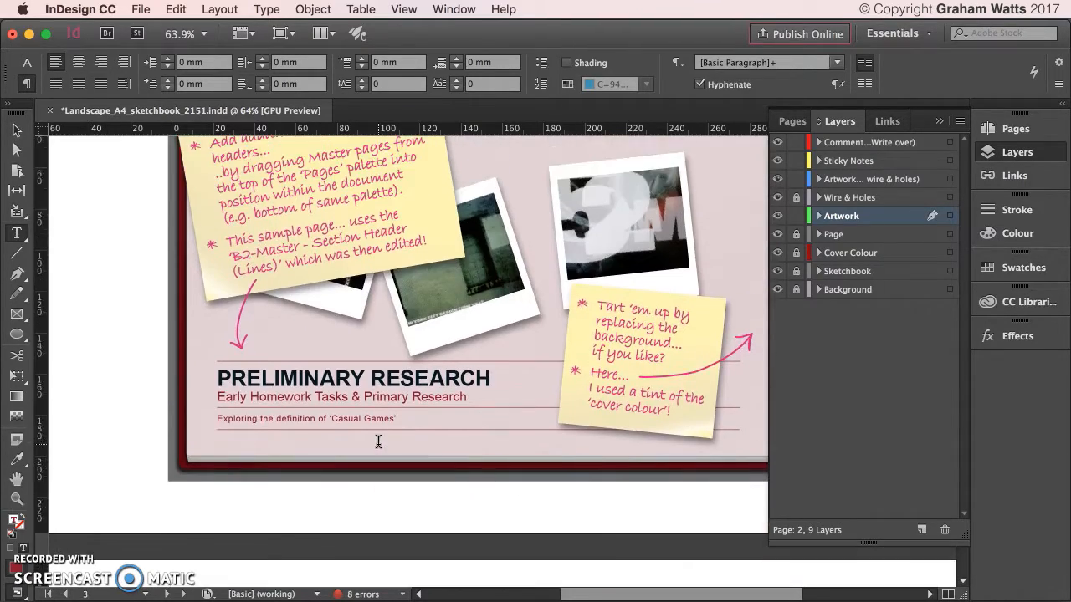
click(14, 132)
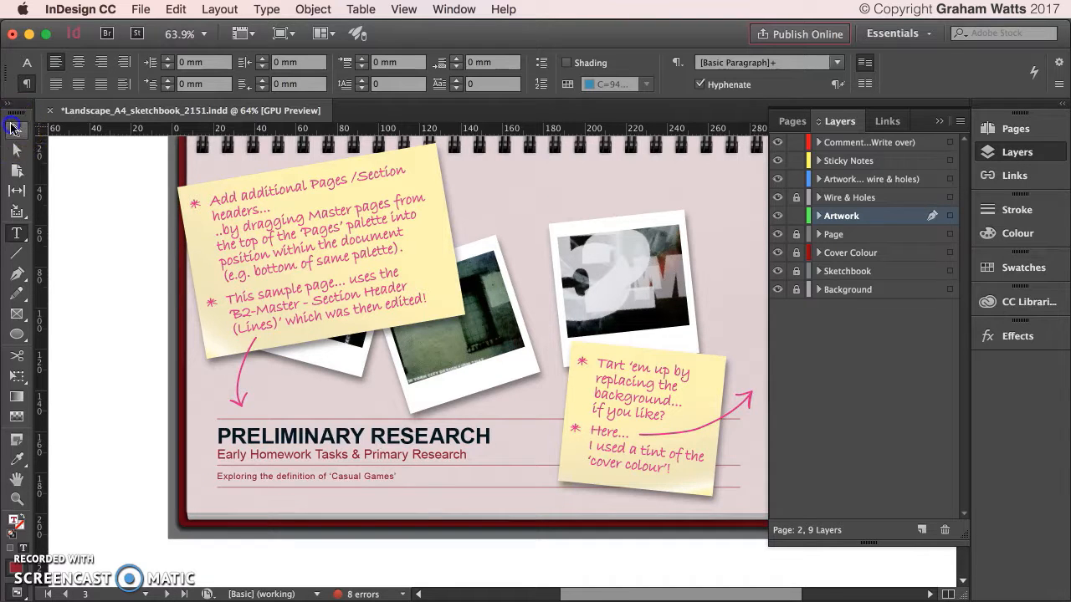
Apply the B1 Section Header master to page 2 in the Pages panel.
click(184, 226)
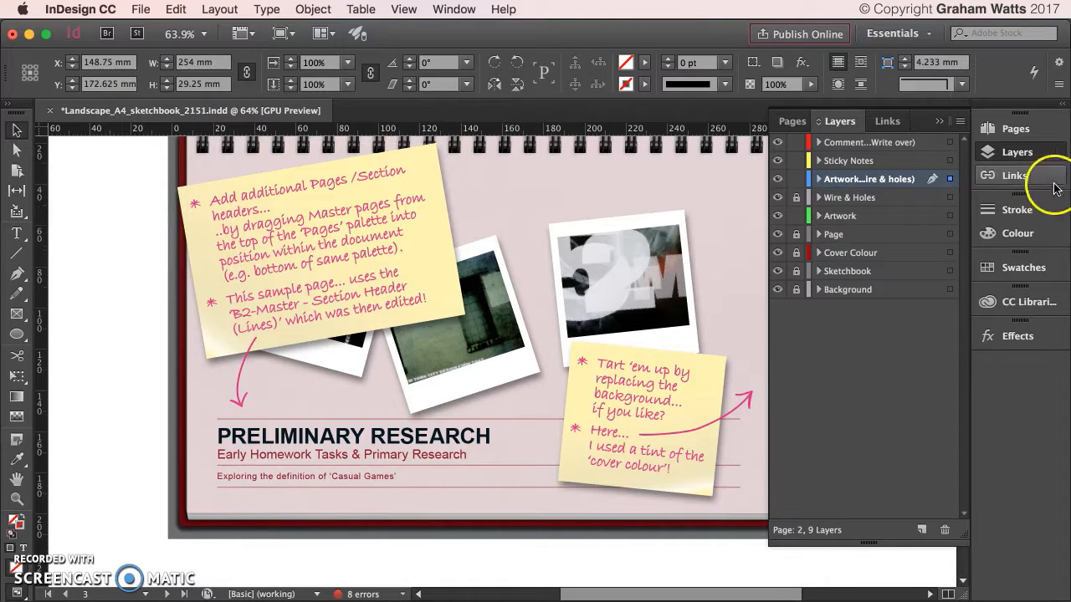
click(1016, 127)
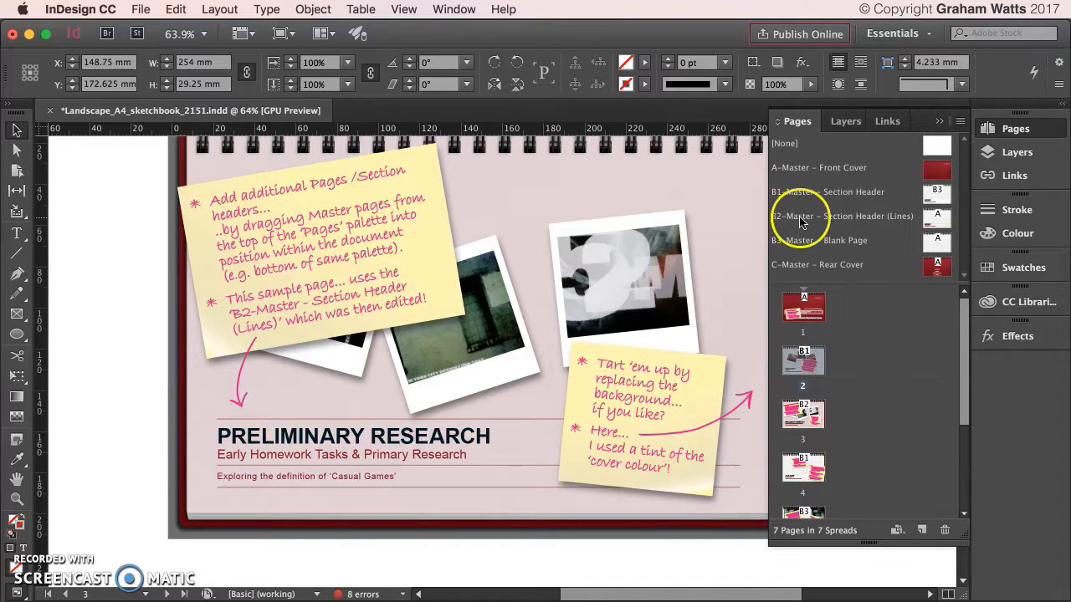
drag(796, 226, 800, 366)
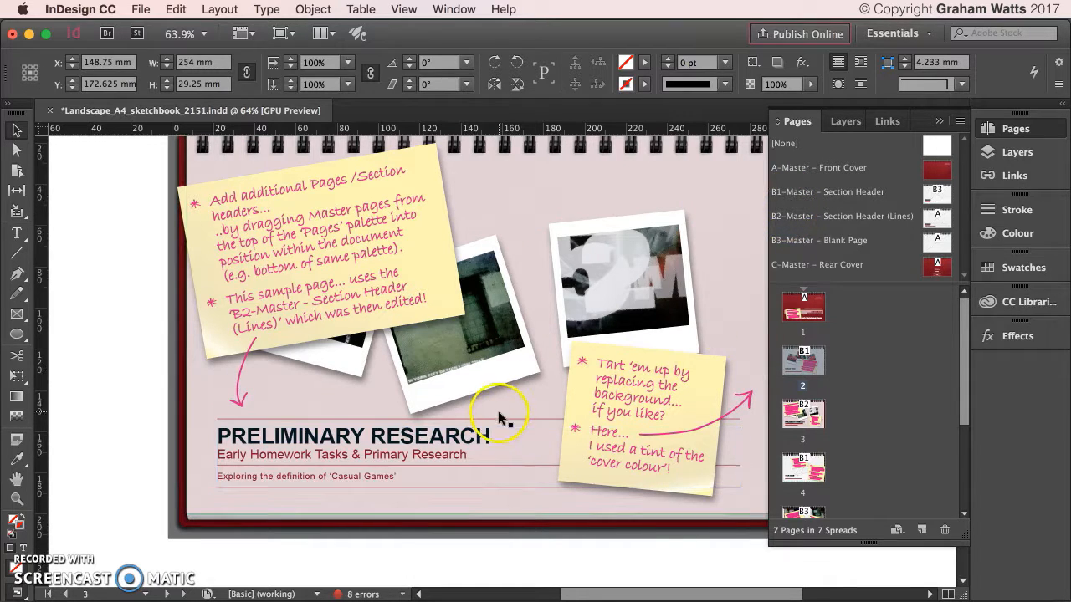
Select page 3's tinted background rectangle.
scroll(534, 391, down, 1)
click(686, 361)
click(724, 230)
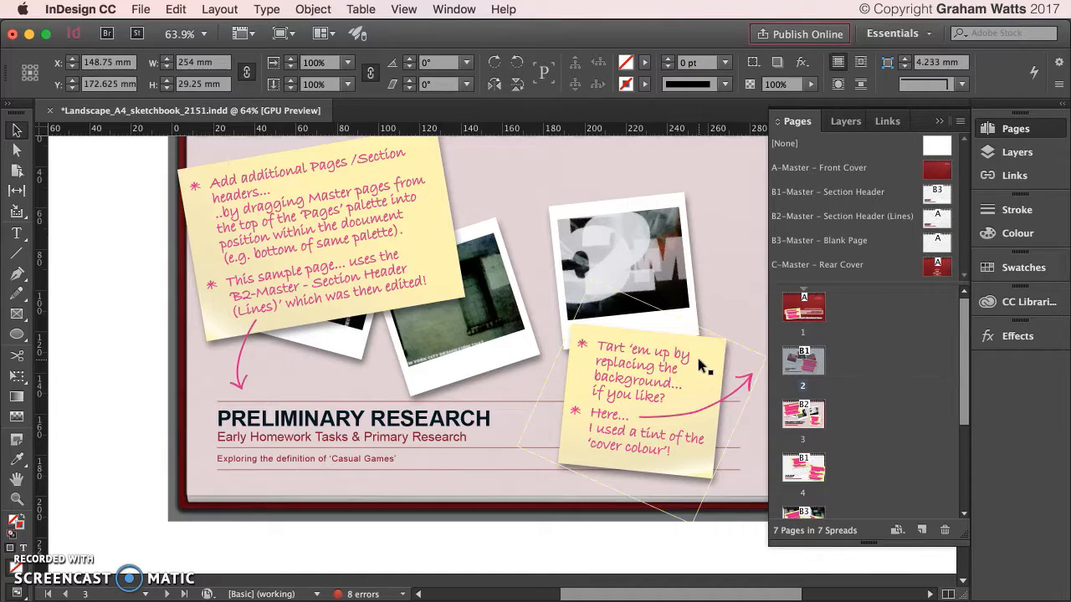
click(741, 188)
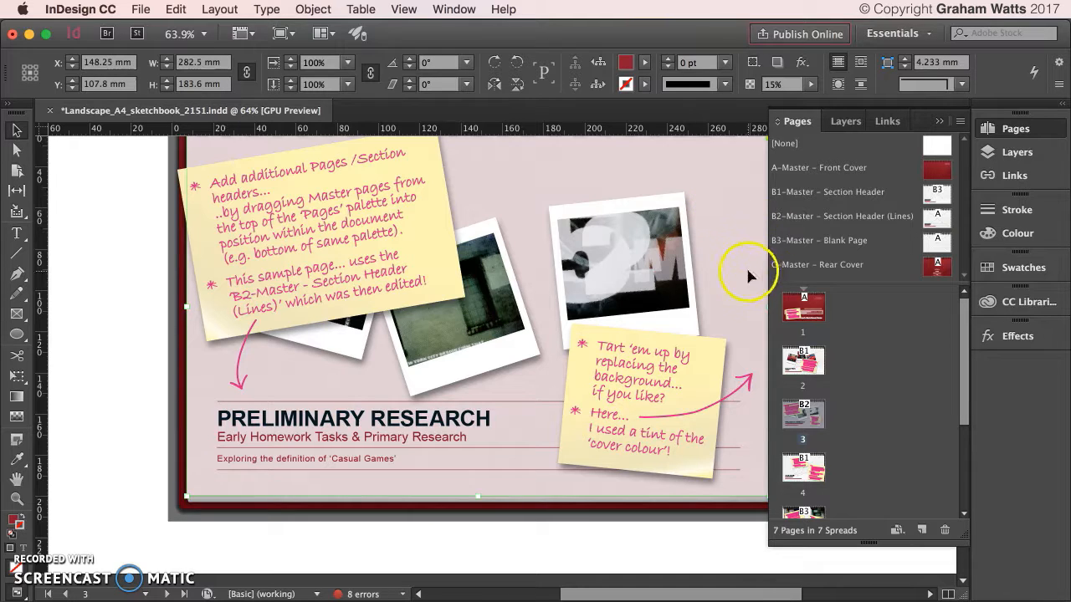
Confirm page 3's background fill is the Cover swatch (C=27 M=100 Y=73 K=34) at 15% tint.
click(1020, 269)
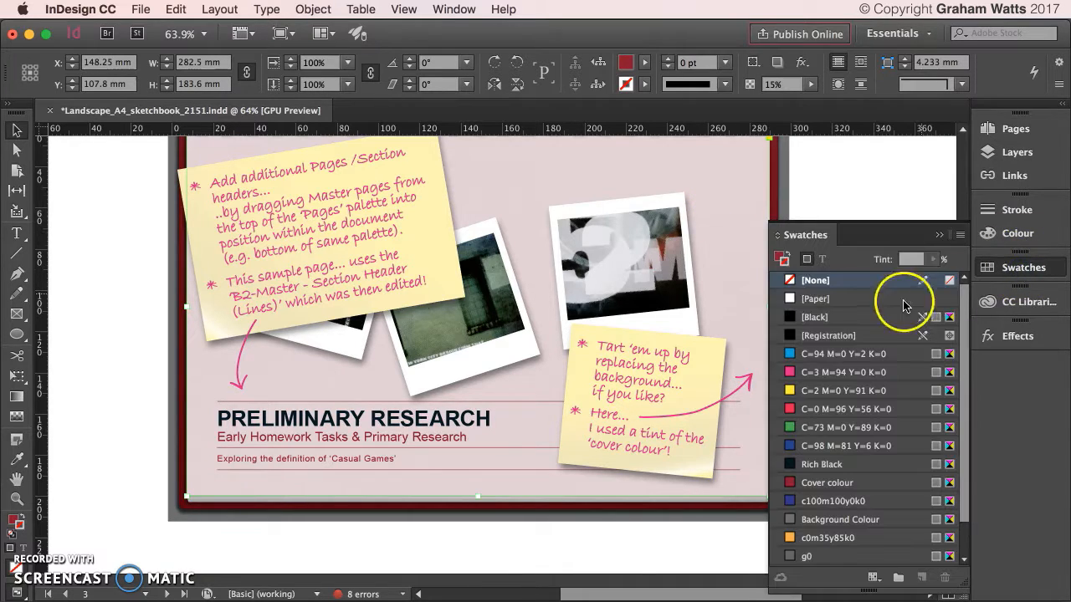
click(779, 261)
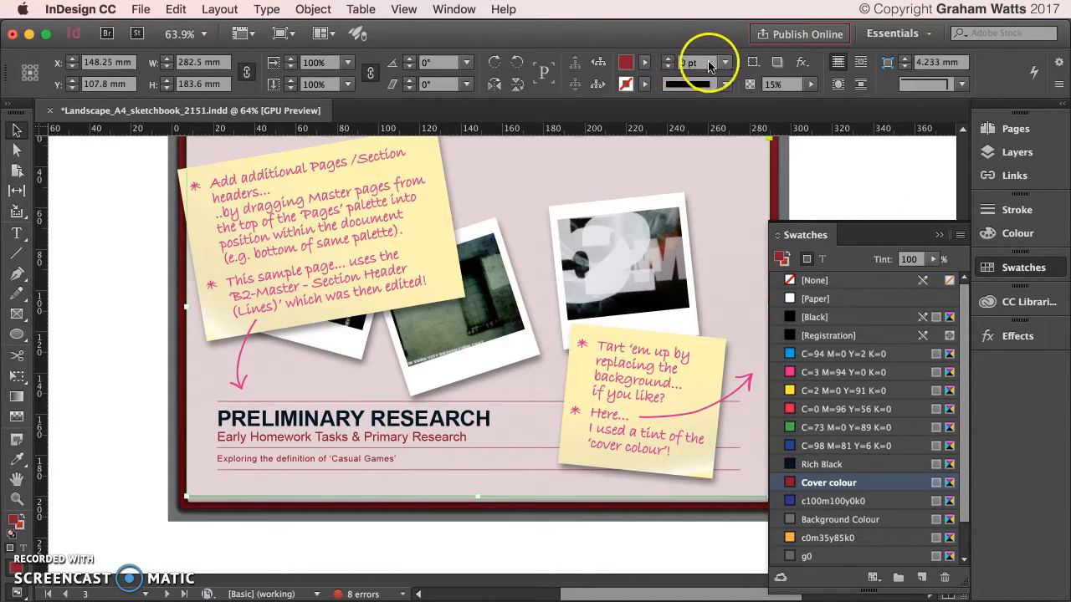
click(644, 63)
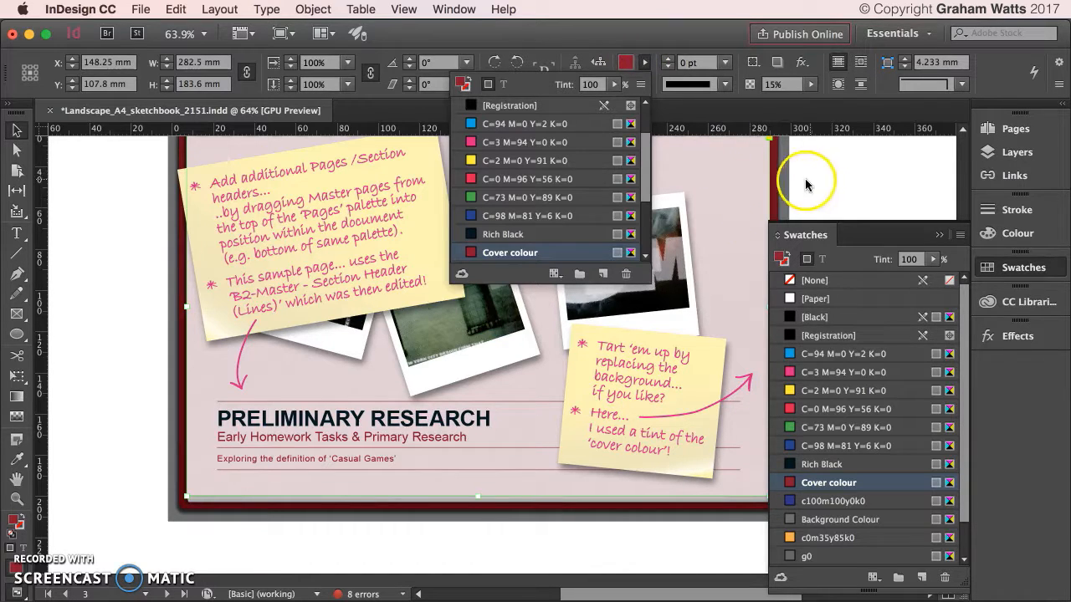
click(693, 157)
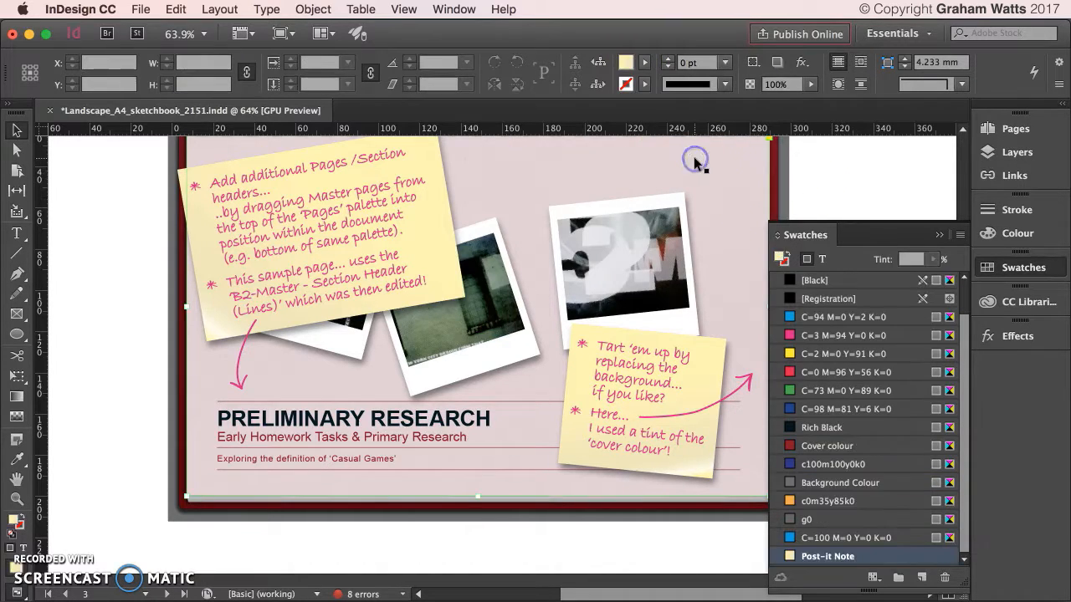
click(694, 156)
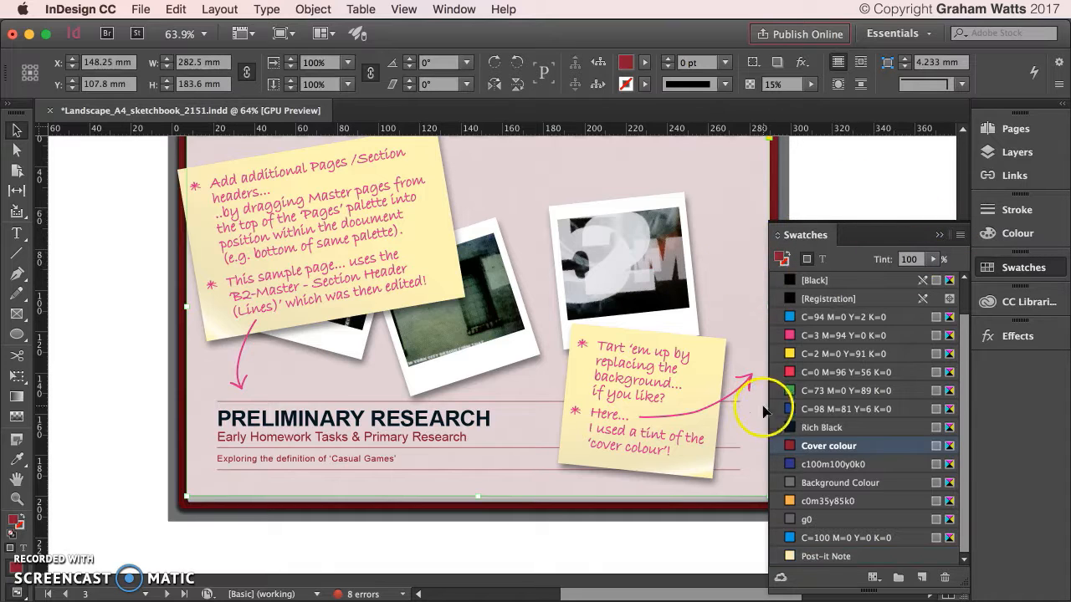
mouse_move(787, 449)
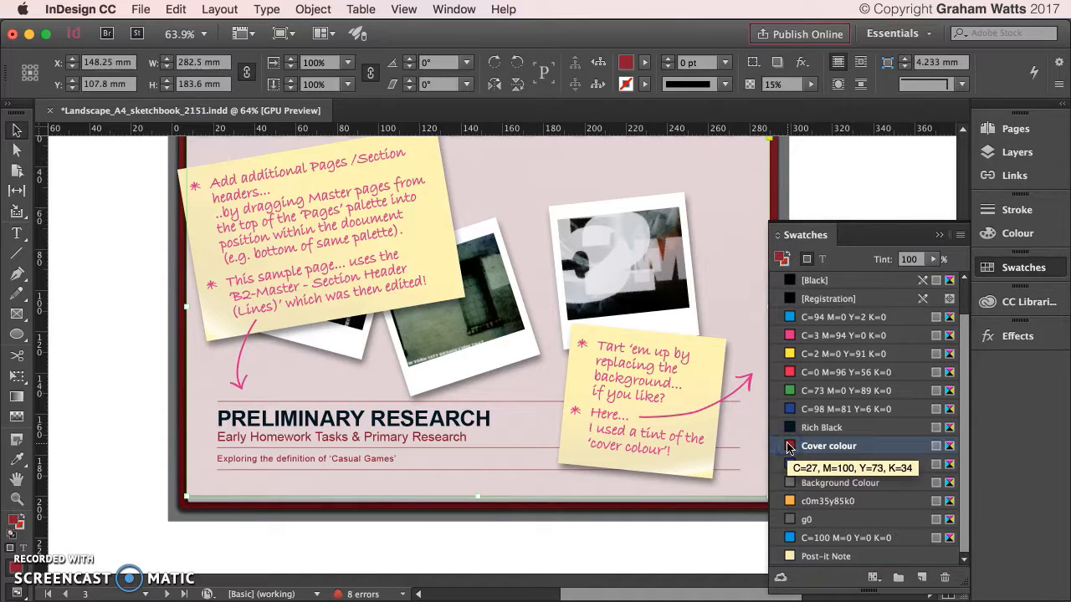
click(820, 163)
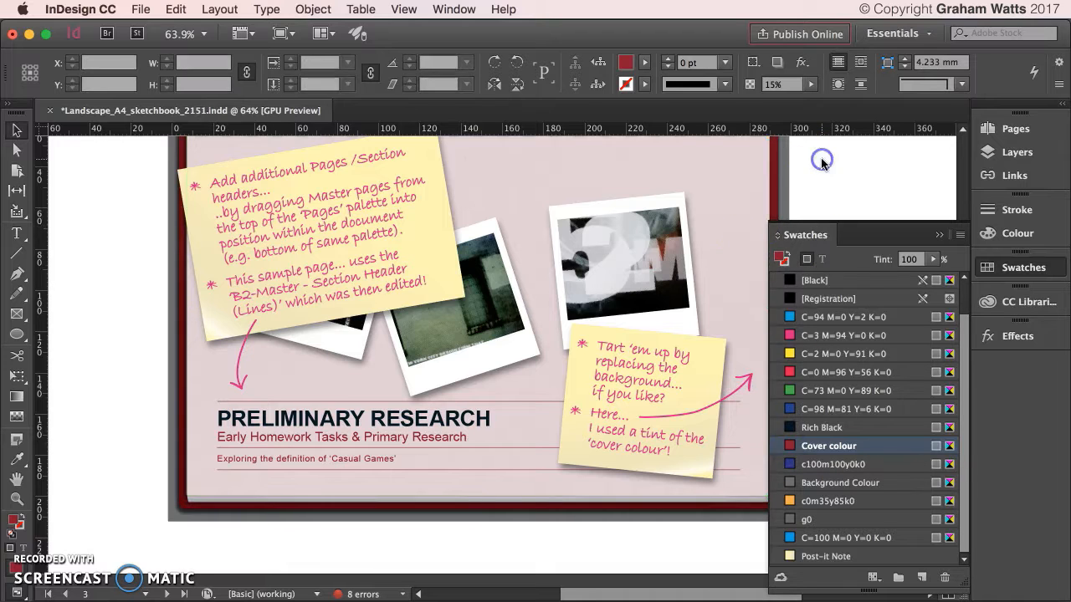
scroll(820, 164, down, 10)
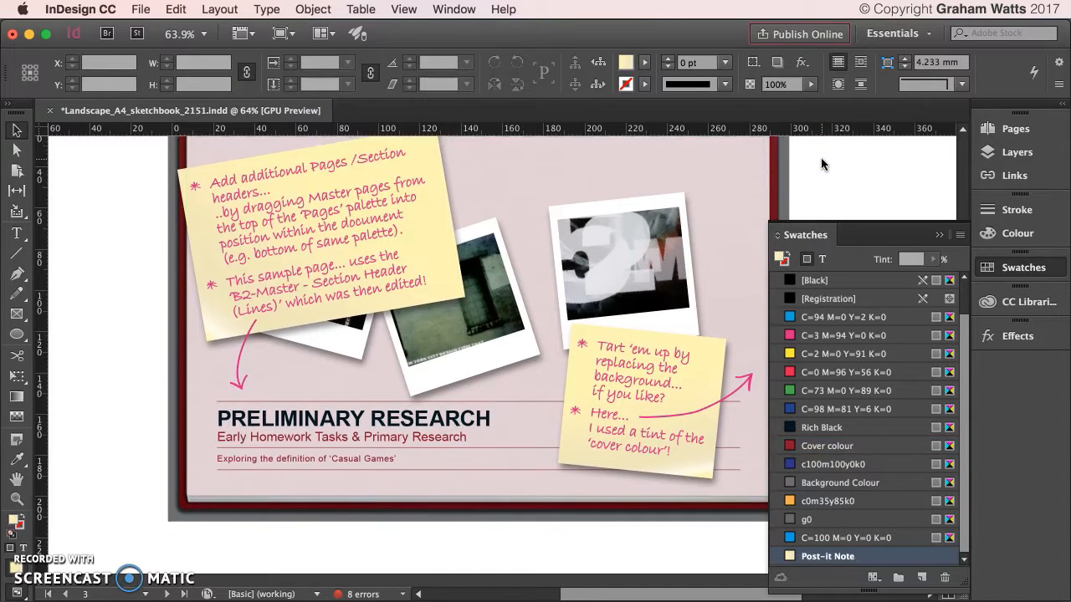
scroll(820, 165, up, 8)
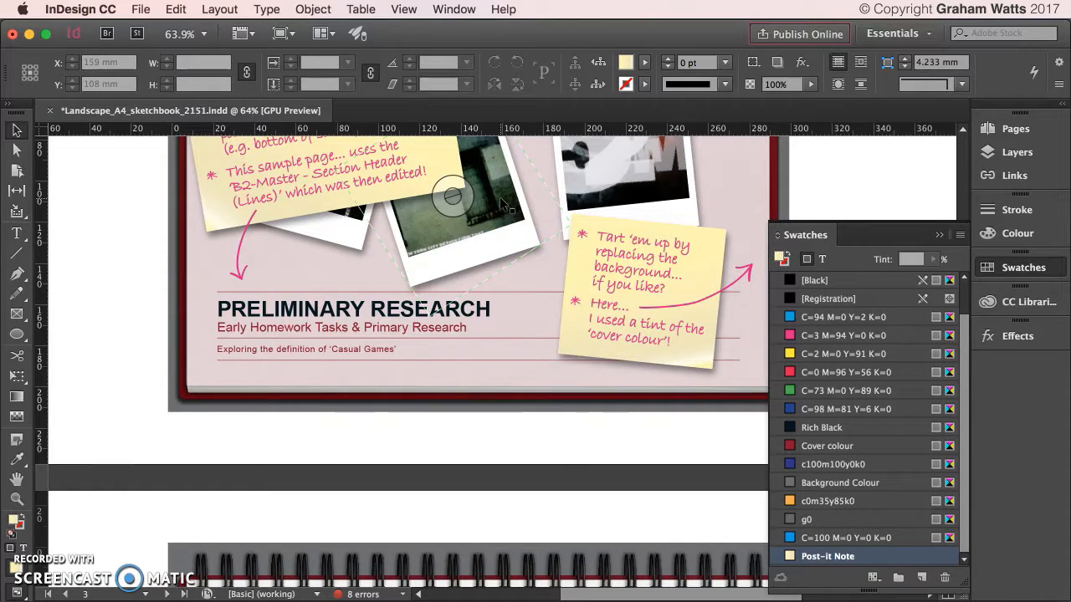
Display page 4, with its YOUR NAME and student ID placeholders, from the Pages panel.
scroll(500, 196, up, 3)
scroll(500, 197, down, 8)
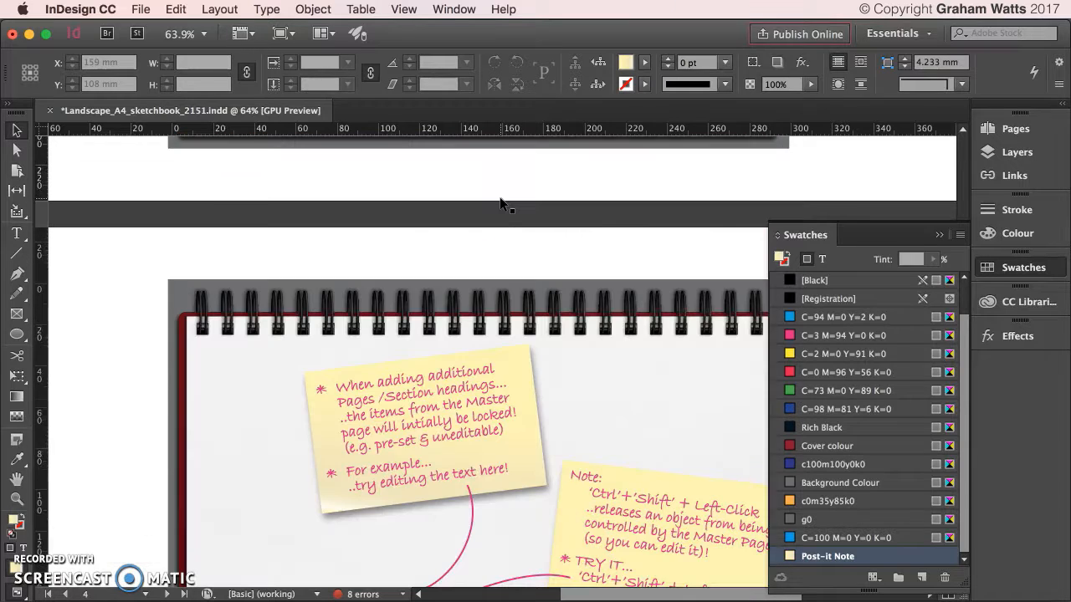
scroll(502, 203, down, 4)
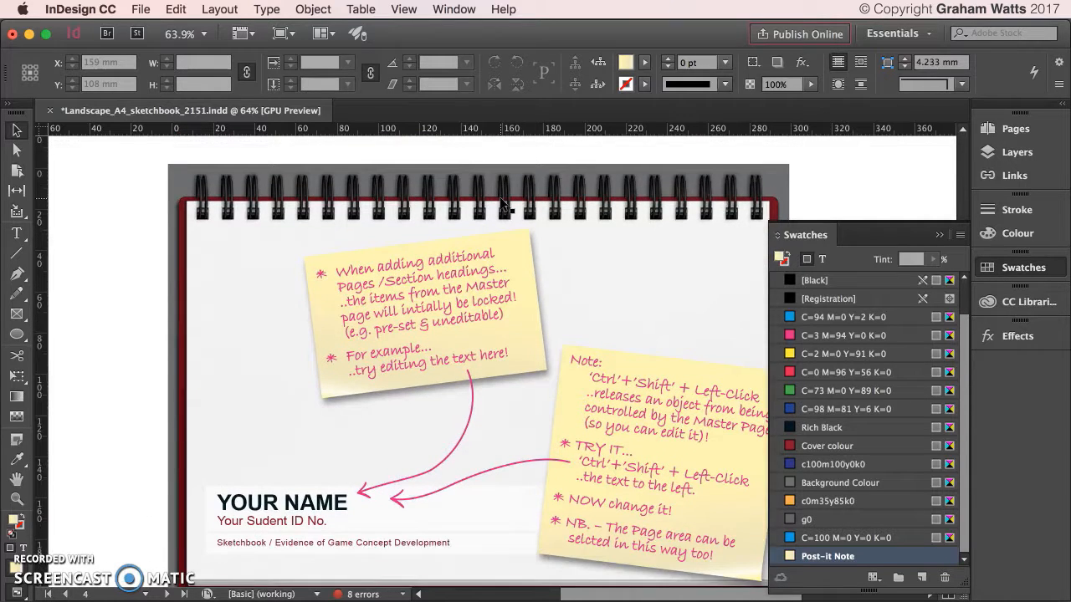
click(284, 465)
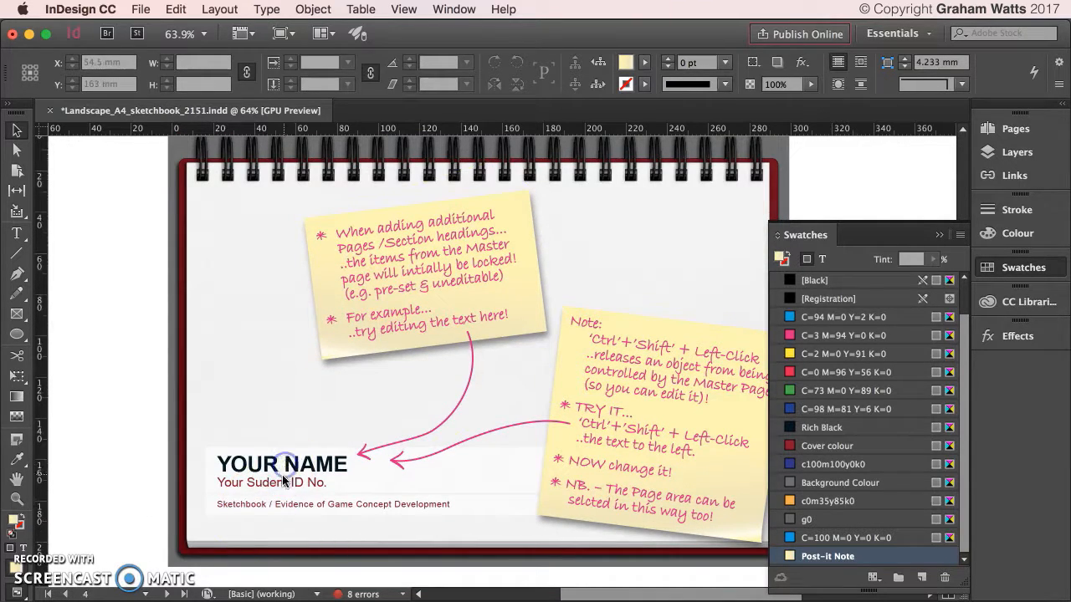
click(995, 129)
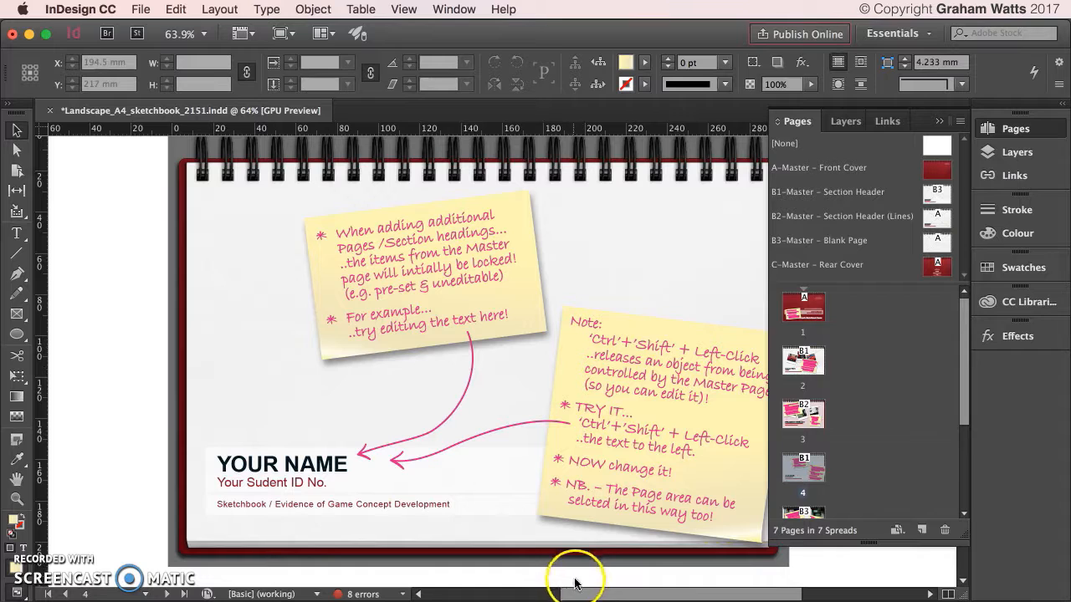
drag(589, 595, 605, 595)
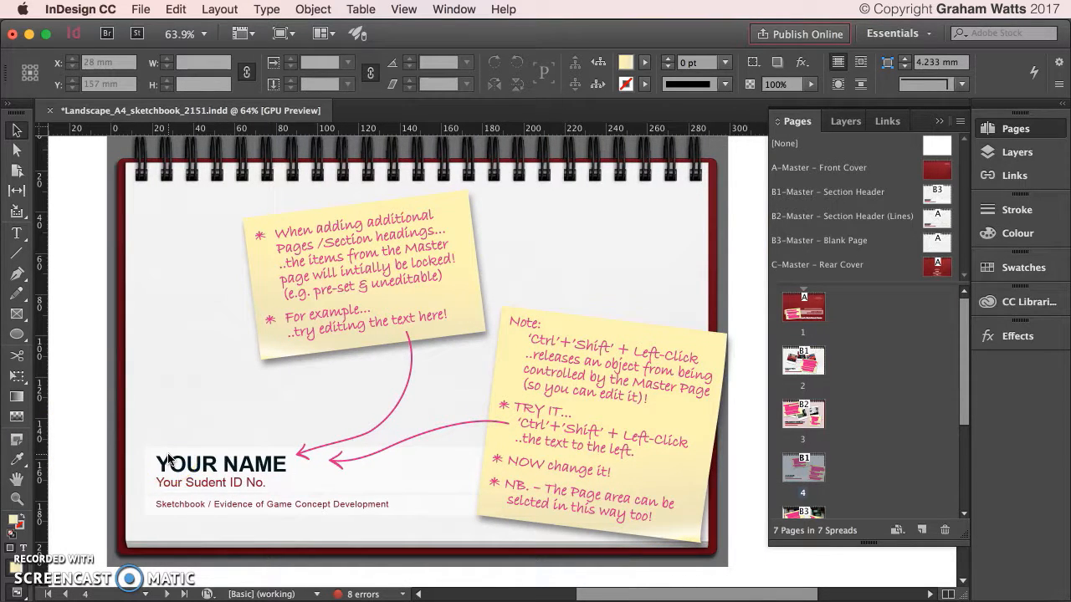
Override the master name frame and retype YOUR NAME as Primary Research.
ctrl+shift+click(238, 464)
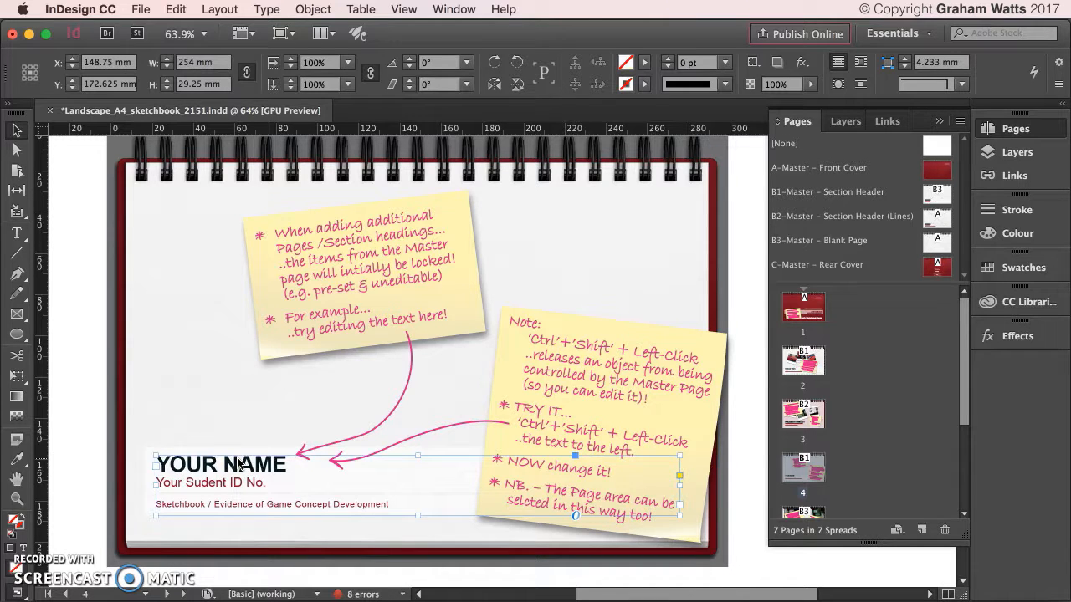
double_click(240, 464)
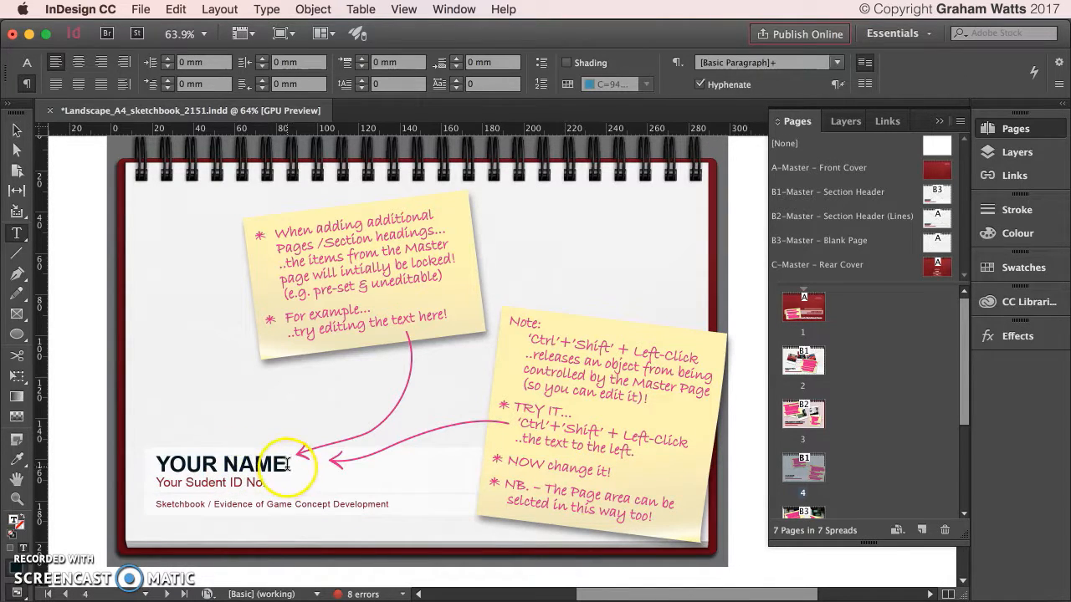
drag(287, 464, 133, 471)
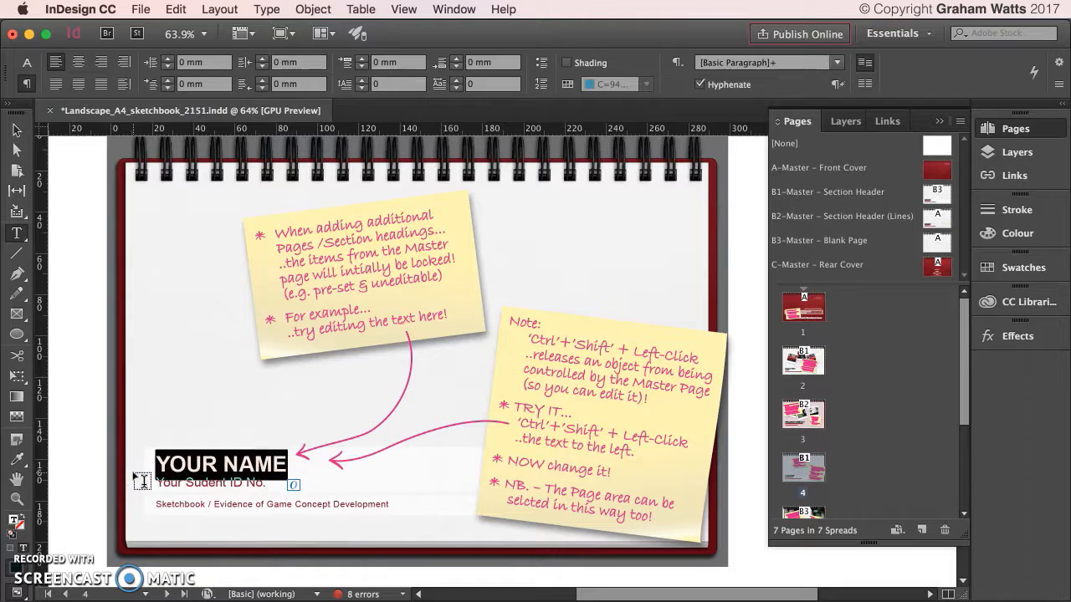
text(Primary Research)
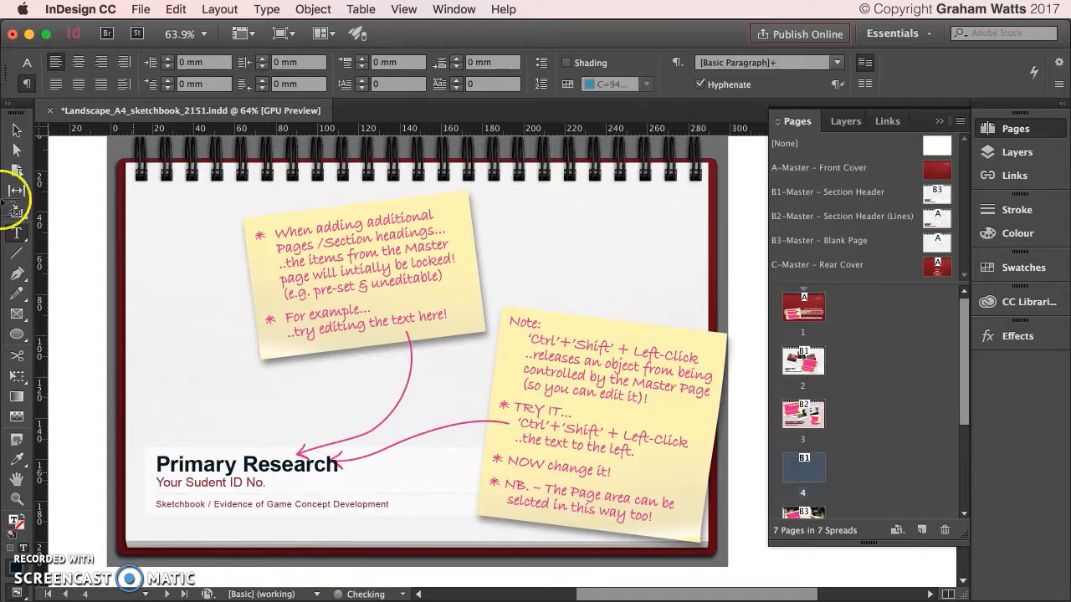
Replace the student ID line with Early Homework Tasks, capitalising Homework and Tasks.
drag(273, 483, 128, 476)
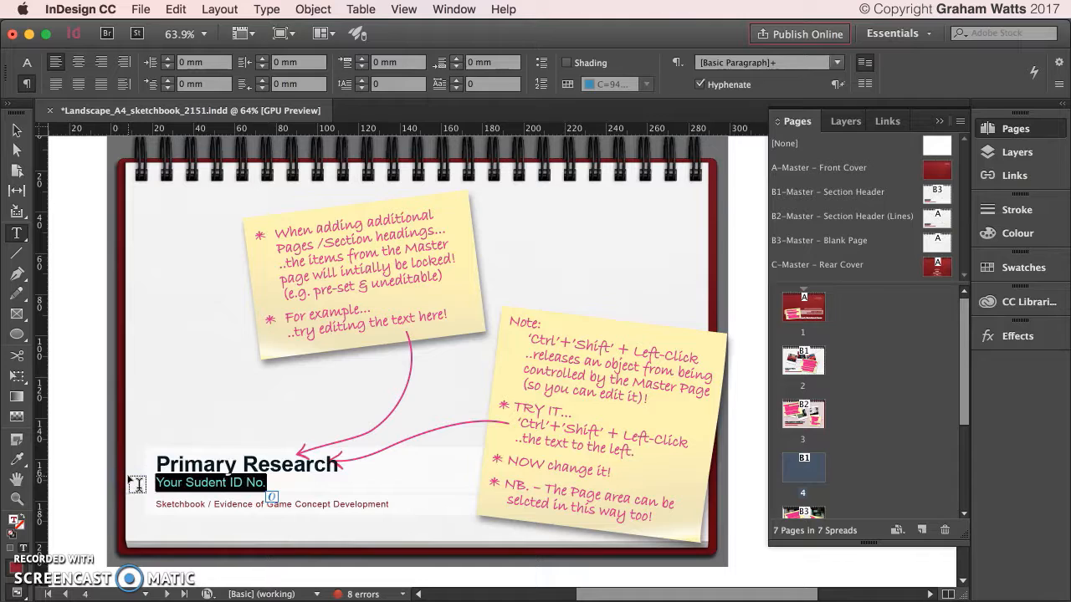
text(Early homework tasks)
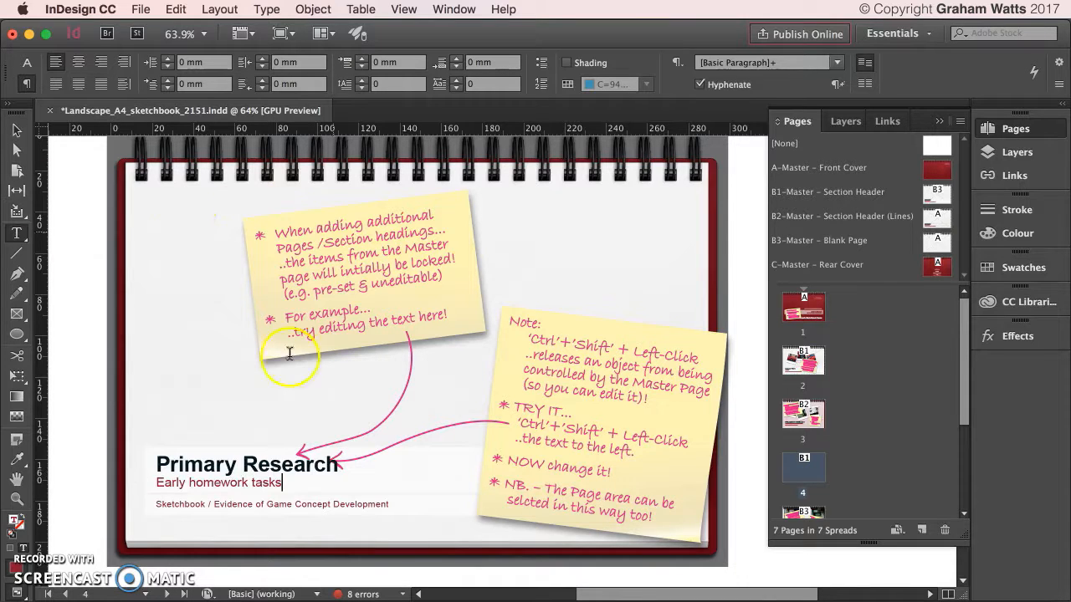
click(193, 484)
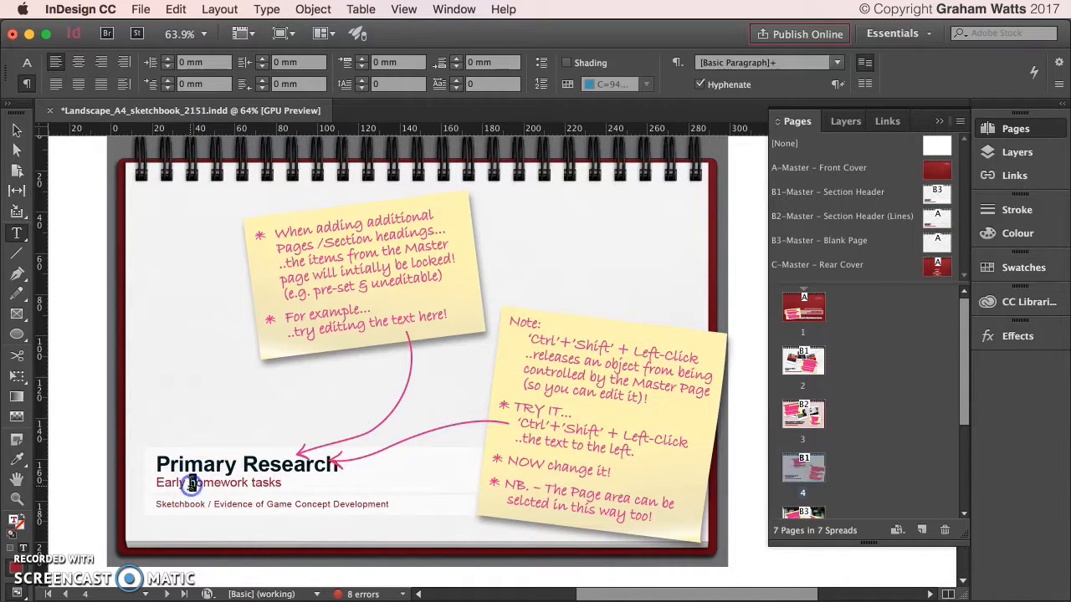
text(H)
click(253, 482)
key(Delete)
text(T)
click(314, 483)
Undo the heading group's master override, keeping only the text frame overridden, and deselect.
click(15, 130)
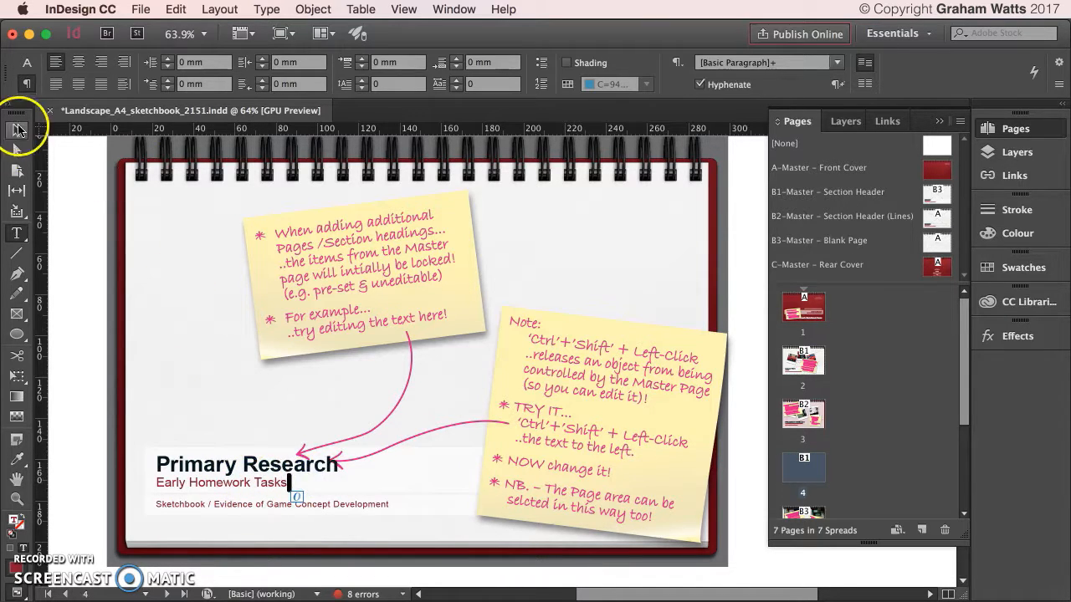
click(450, 453)
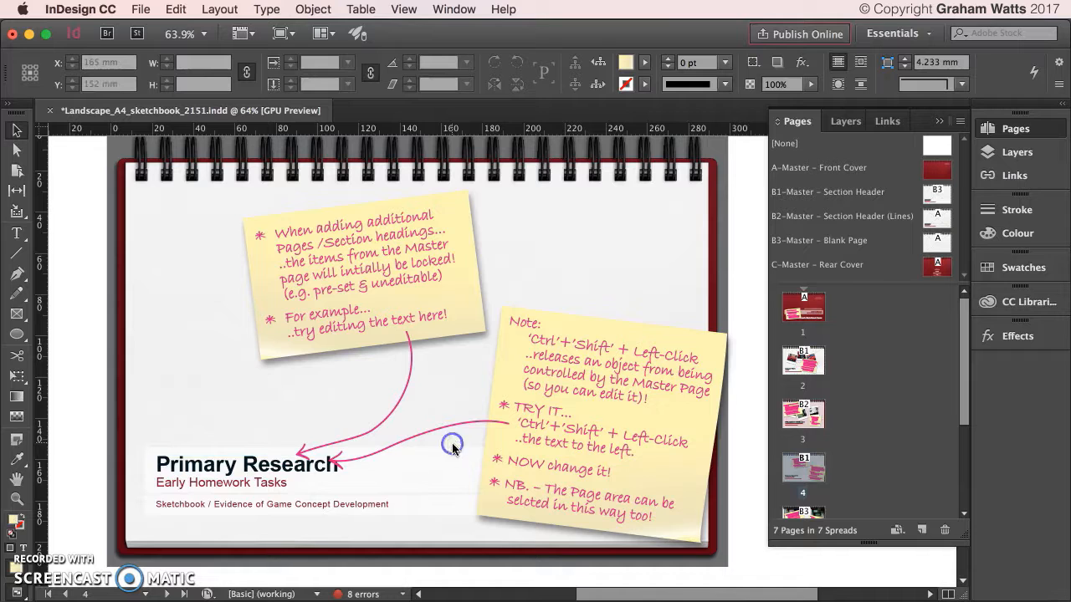
ctrl+shift+click(216, 460)
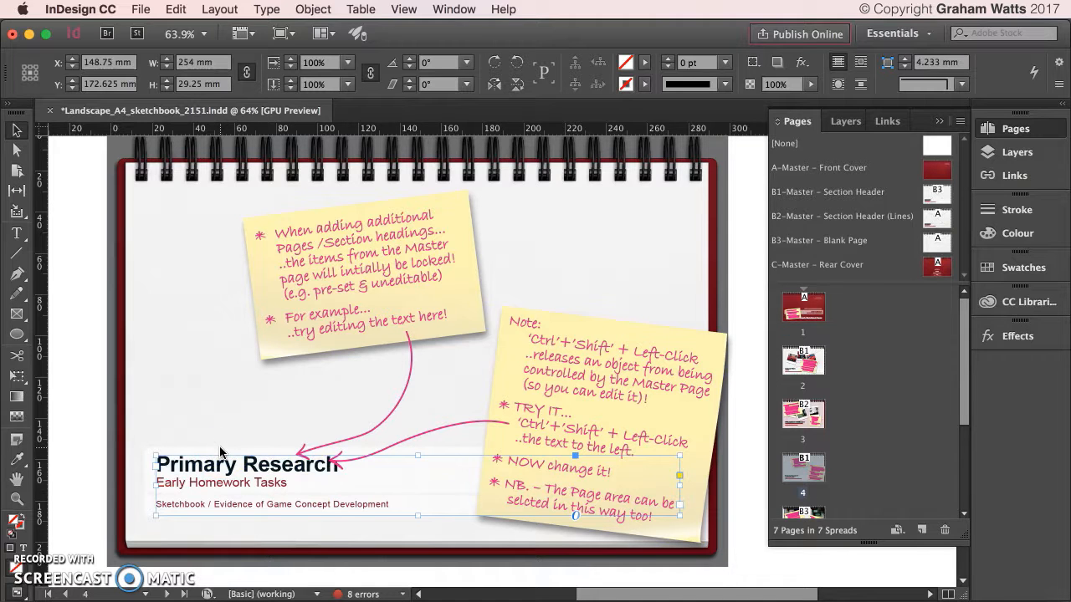
shift+super+click(418, 471)
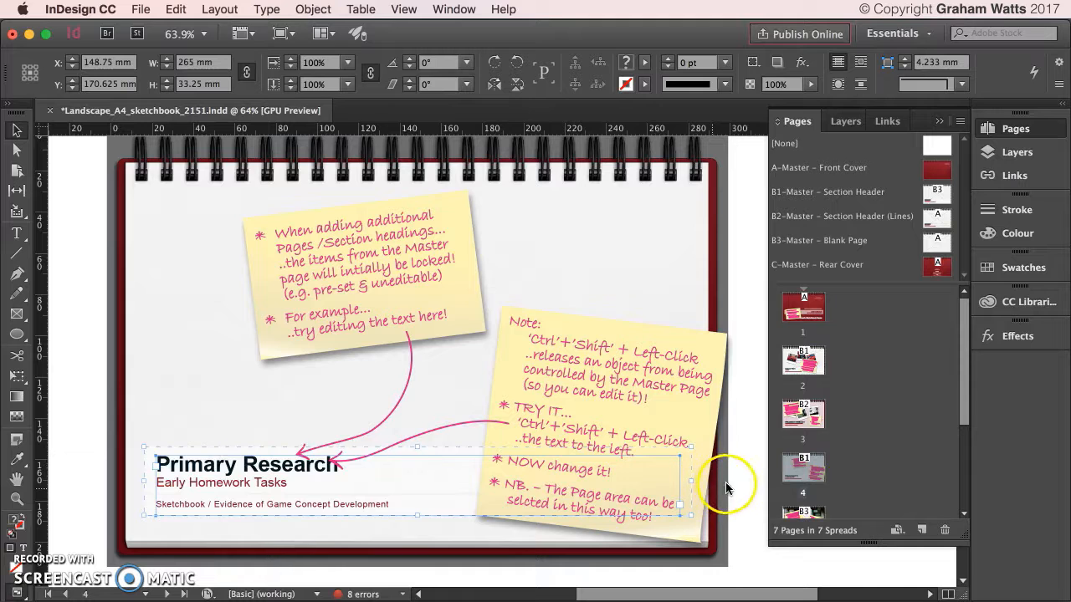
key(super+z)
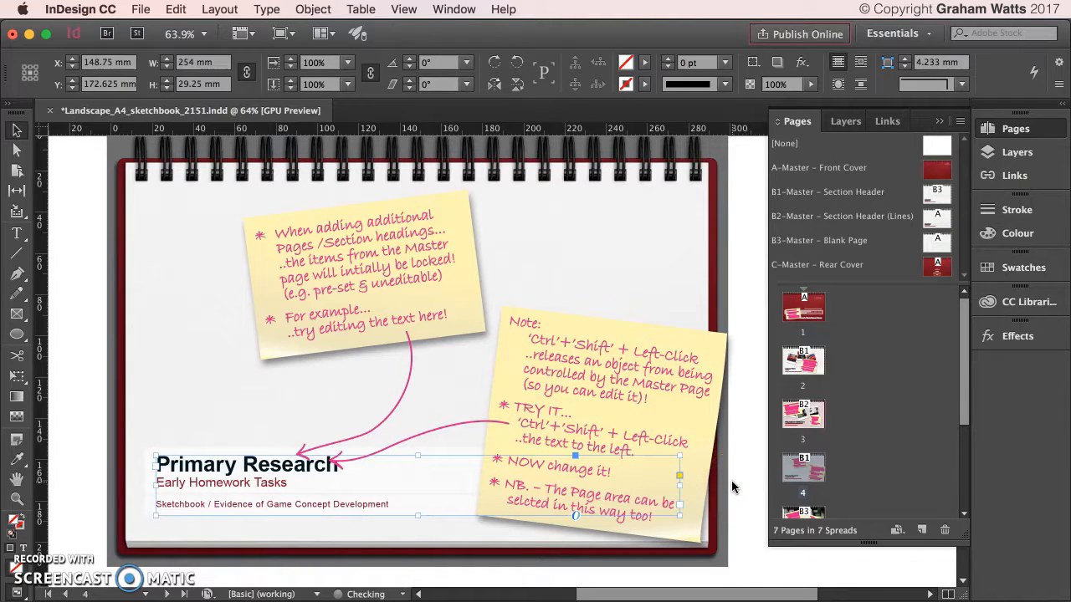
click(732, 485)
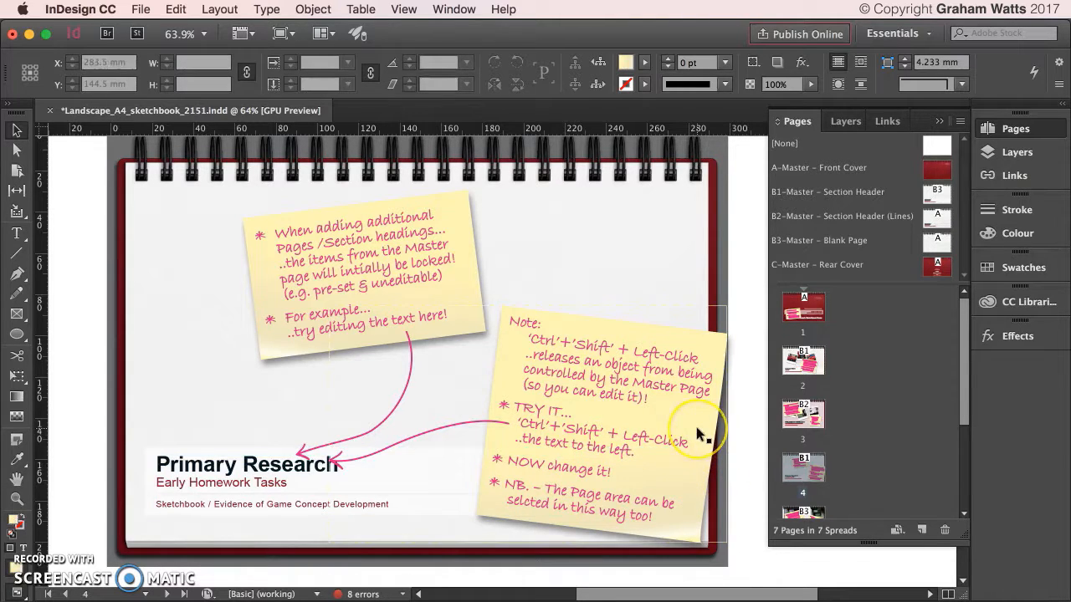
scroll(699, 433, down, 10)
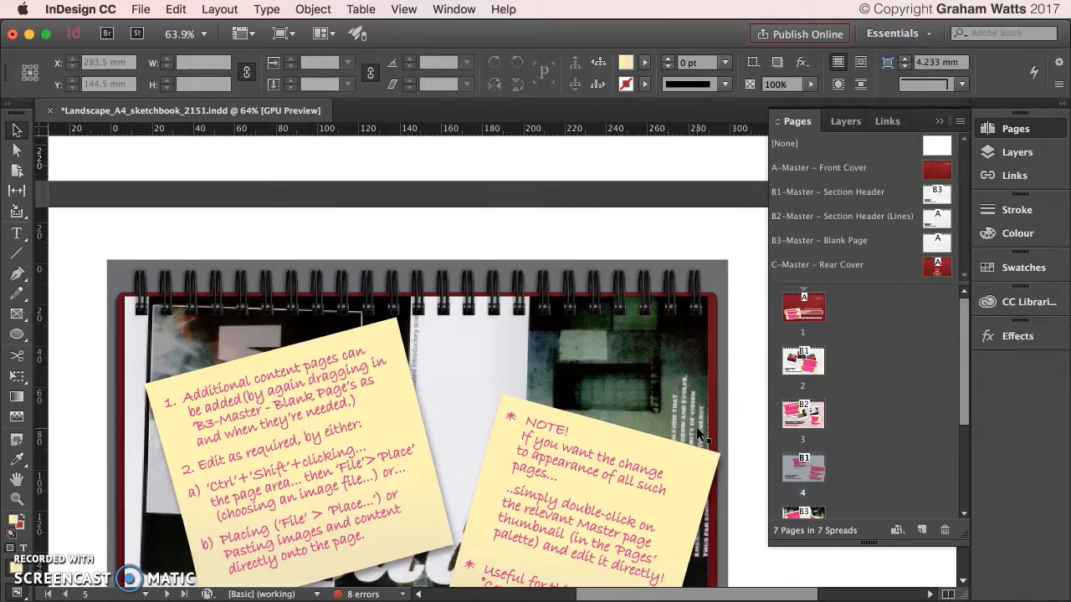
scroll(697, 428, up, 10)
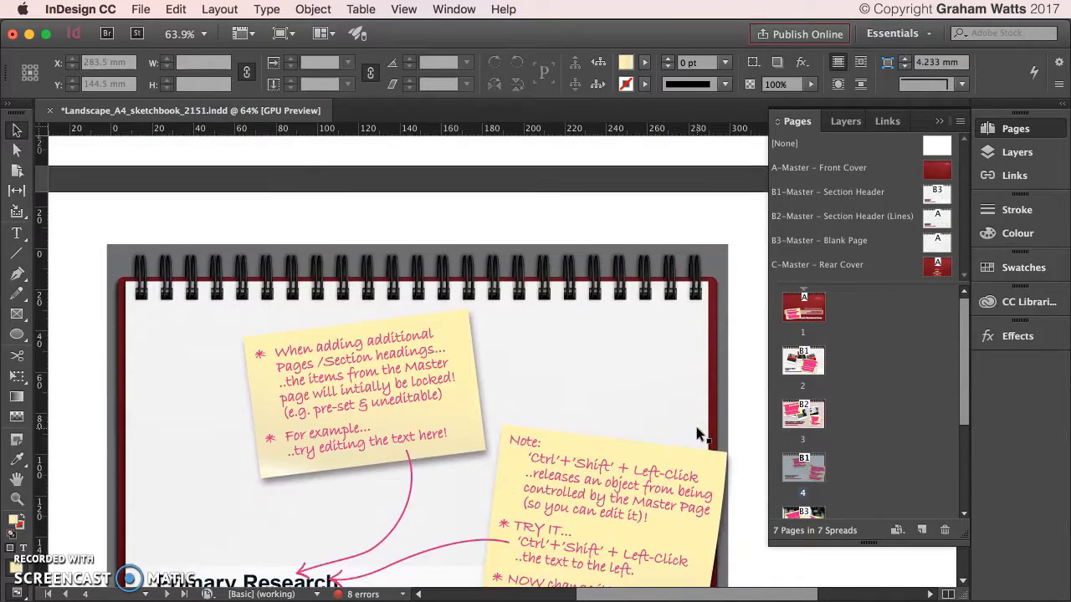
scroll(696, 434, down, 5)
scroll(696, 434, up, 3)
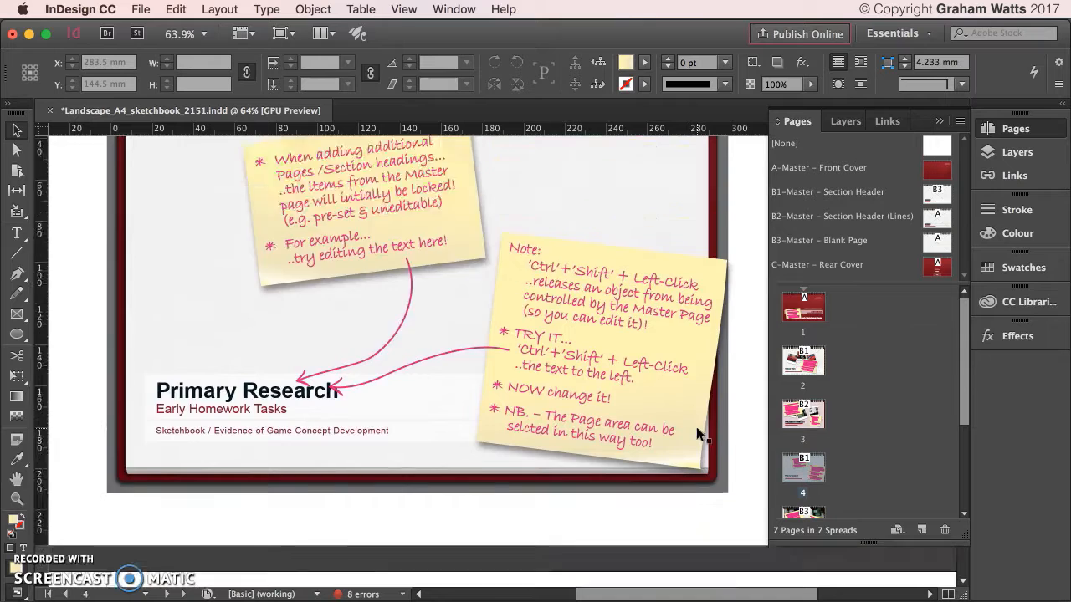
scroll(697, 430, up, 5)
scroll(697, 430, down, 8)
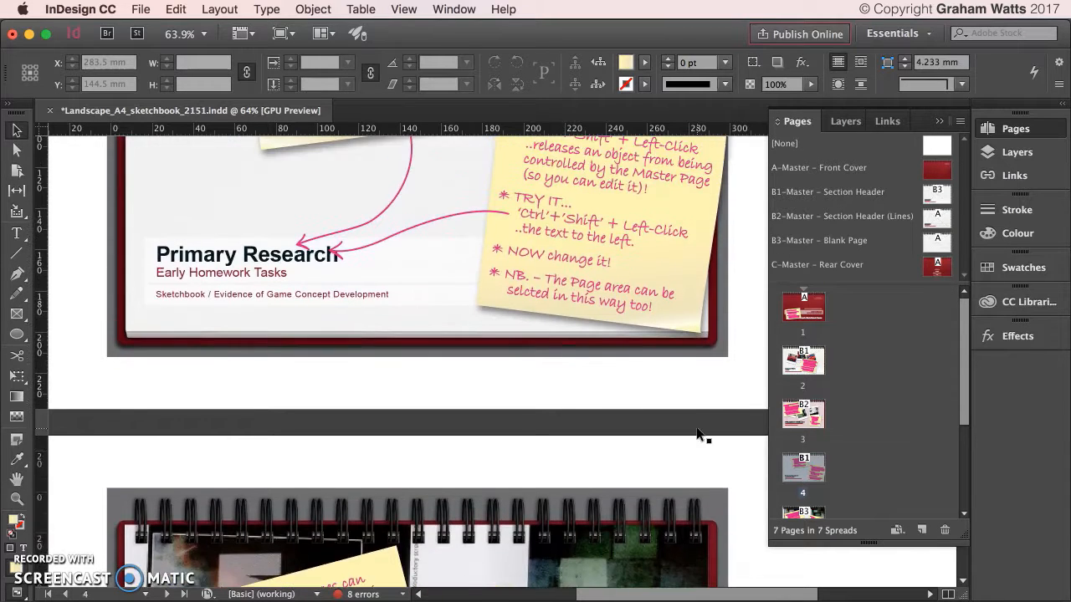
scroll(700, 433, up, 2)
click(165, 219)
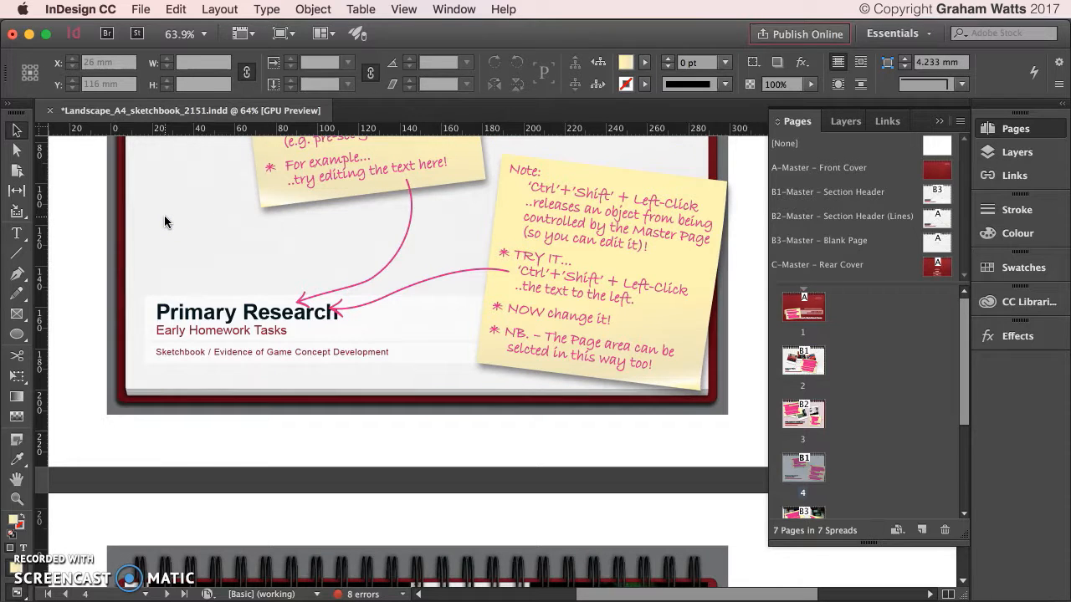
Release page 4's background frame from the master and fill it with the Cover colour at 30% tint.
shift+super+click(164, 221)
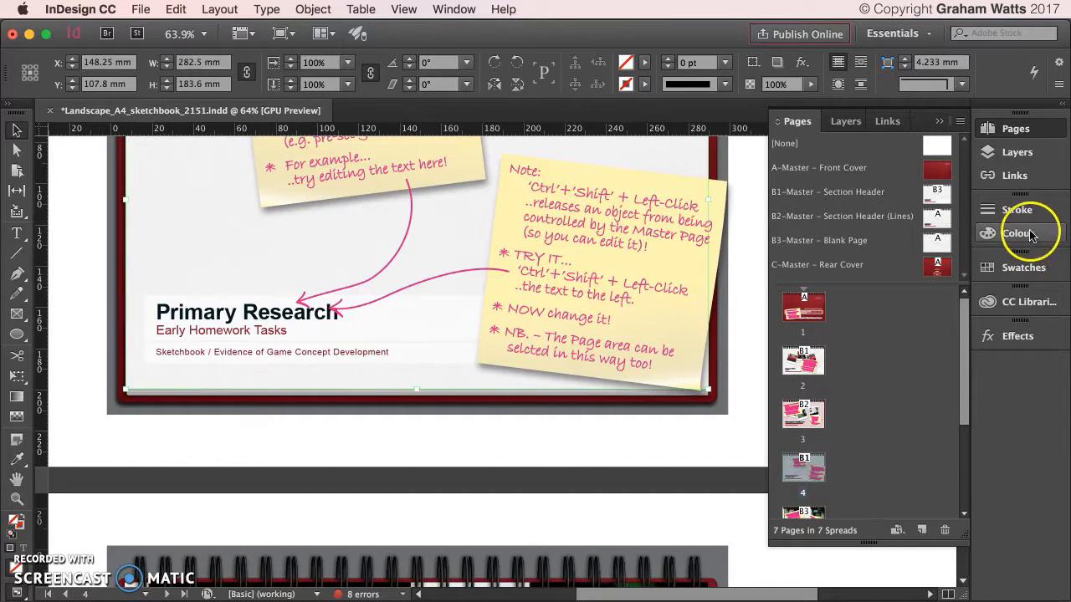
click(1033, 244)
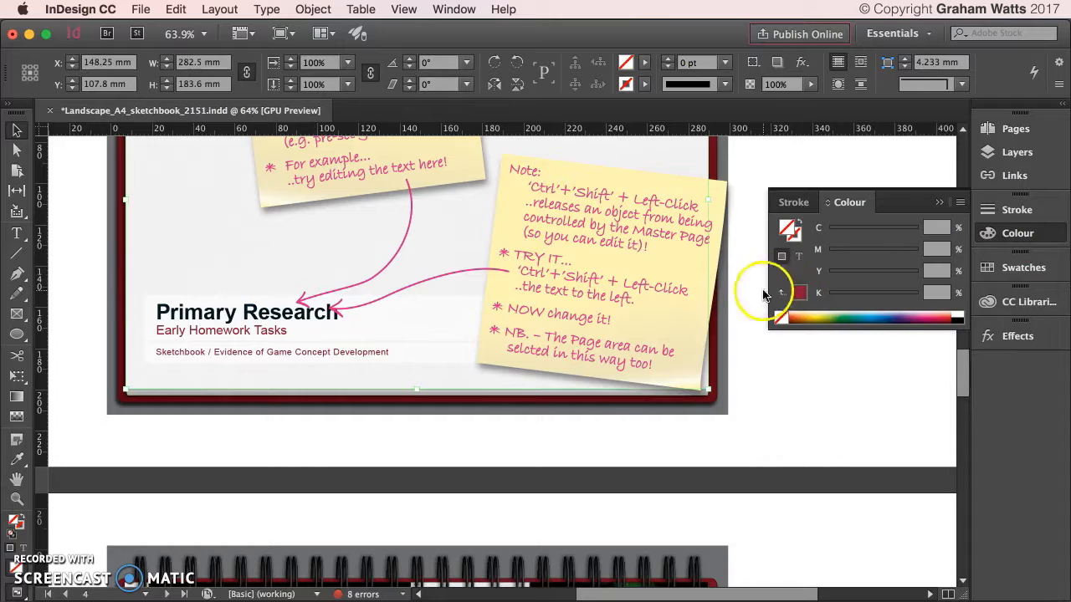
click(798, 292)
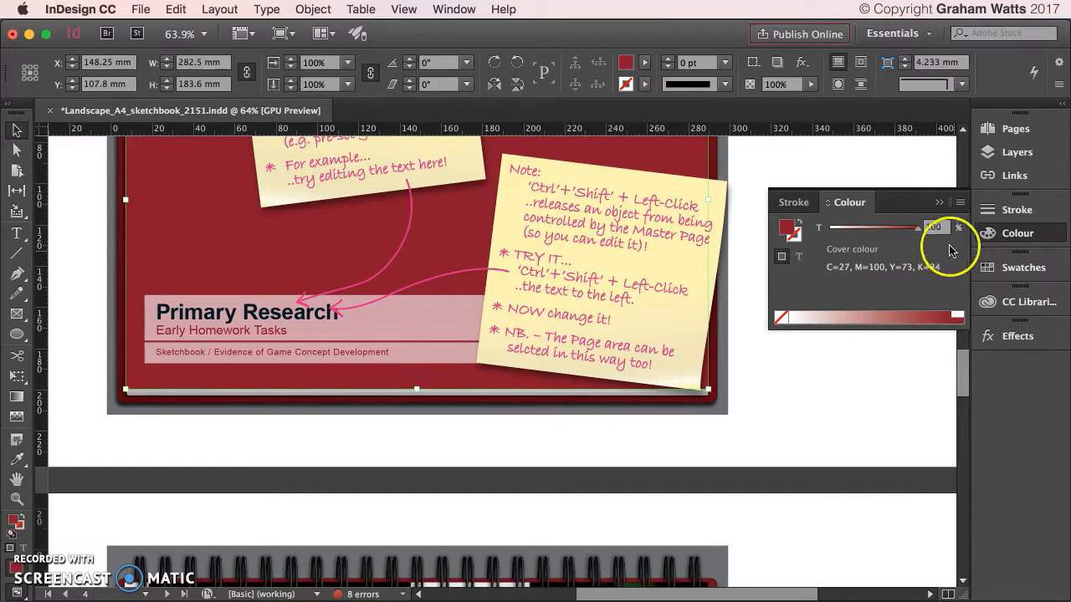
click(860, 229)
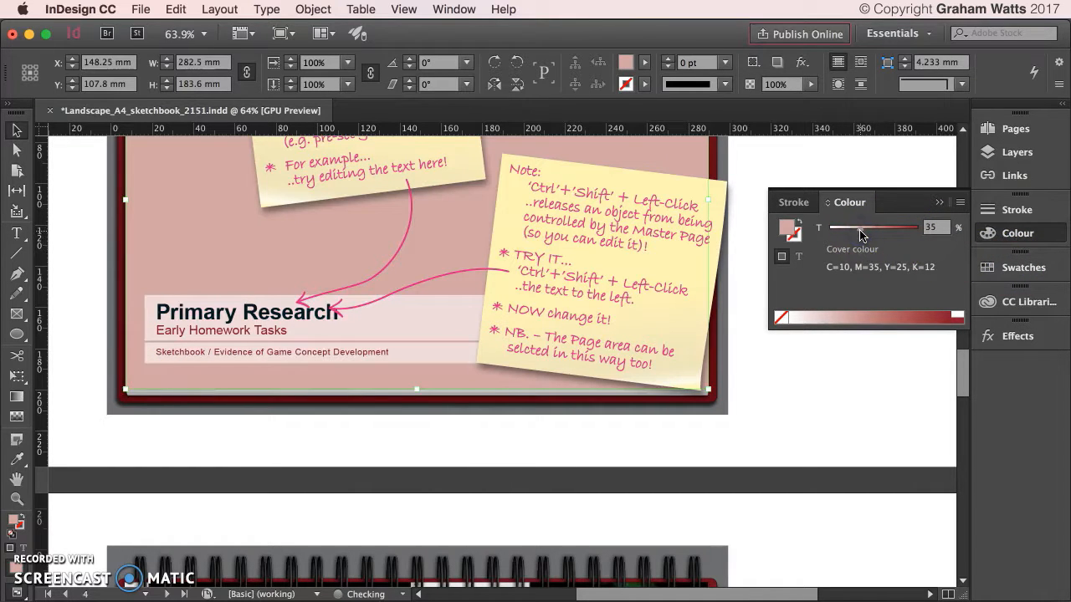
click(876, 226)
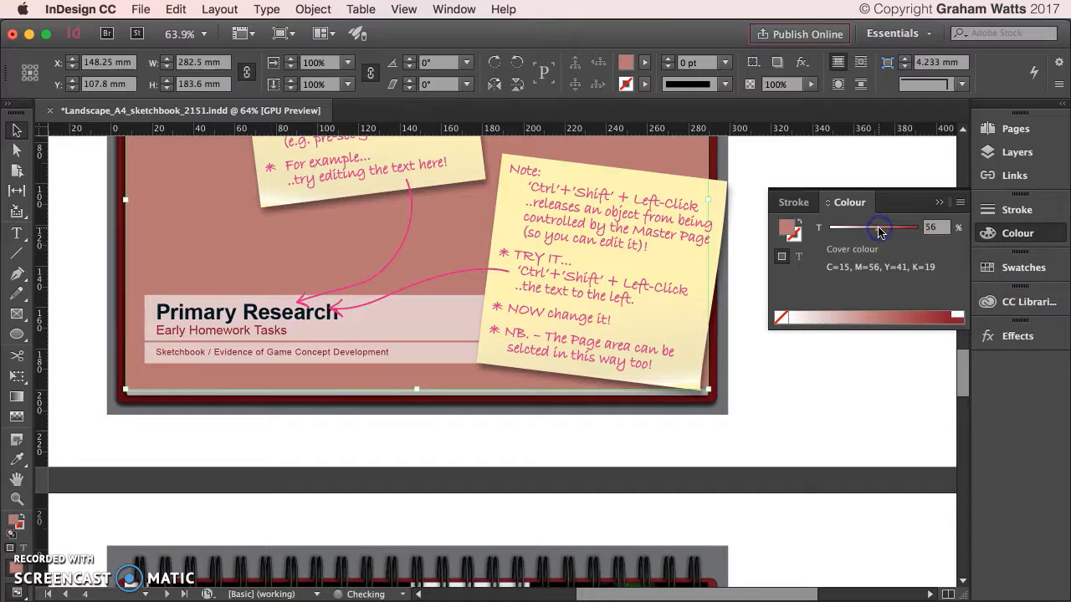
click(934, 226)
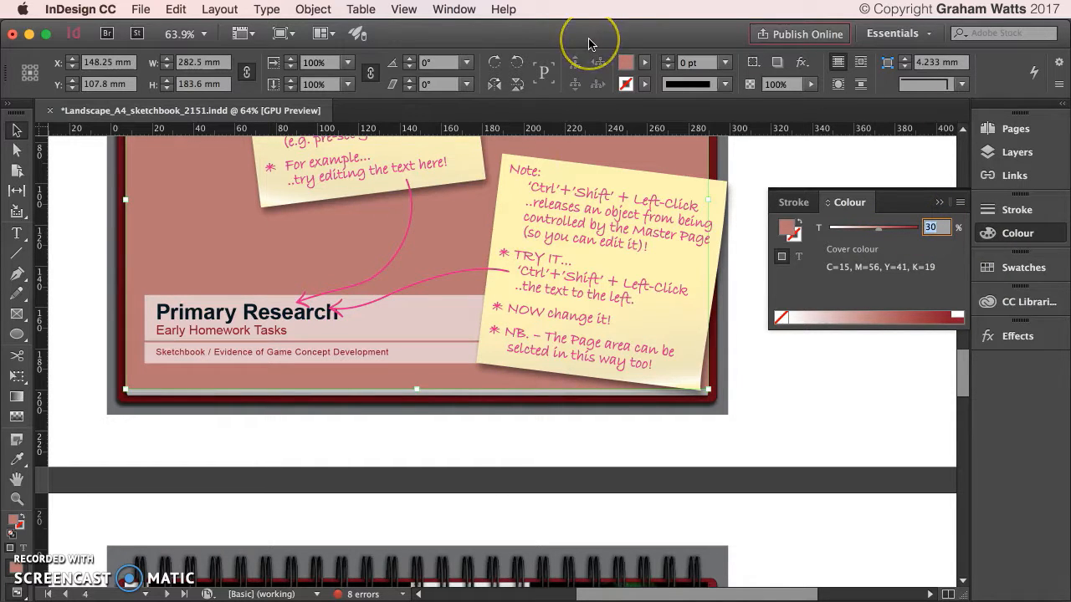
key(Return)
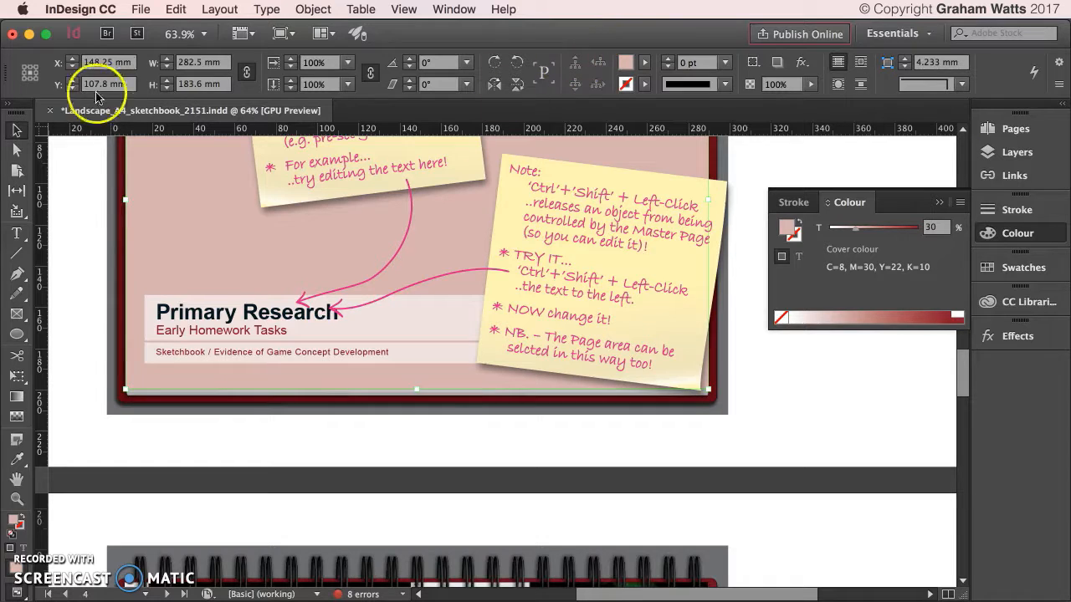
click(456, 10)
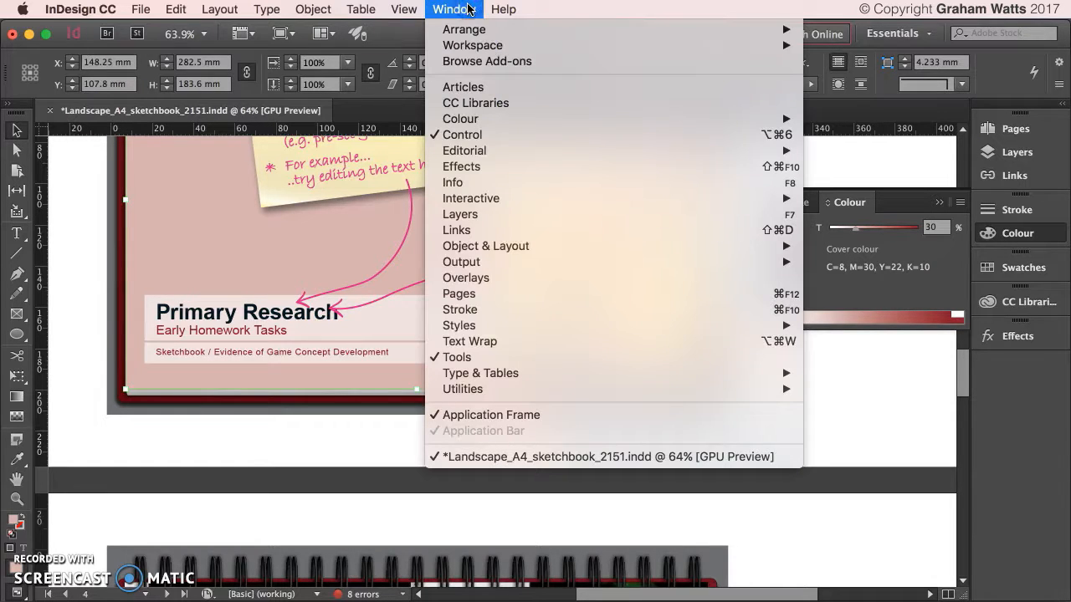
Set page 4's background frame to the Multiply blending mode.
click(468, 168)
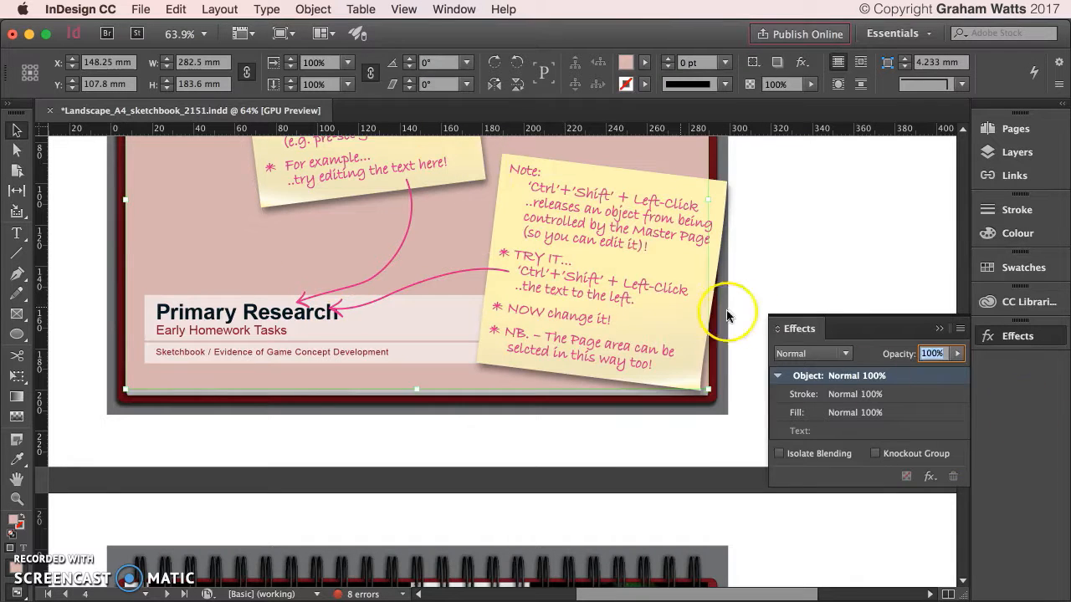
click(820, 353)
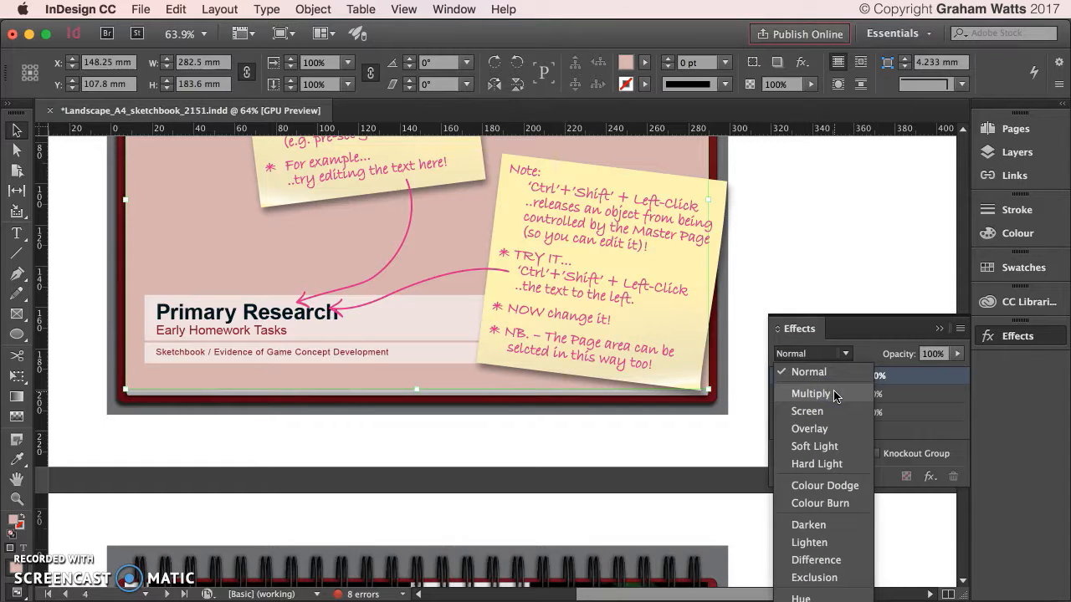
click(811, 393)
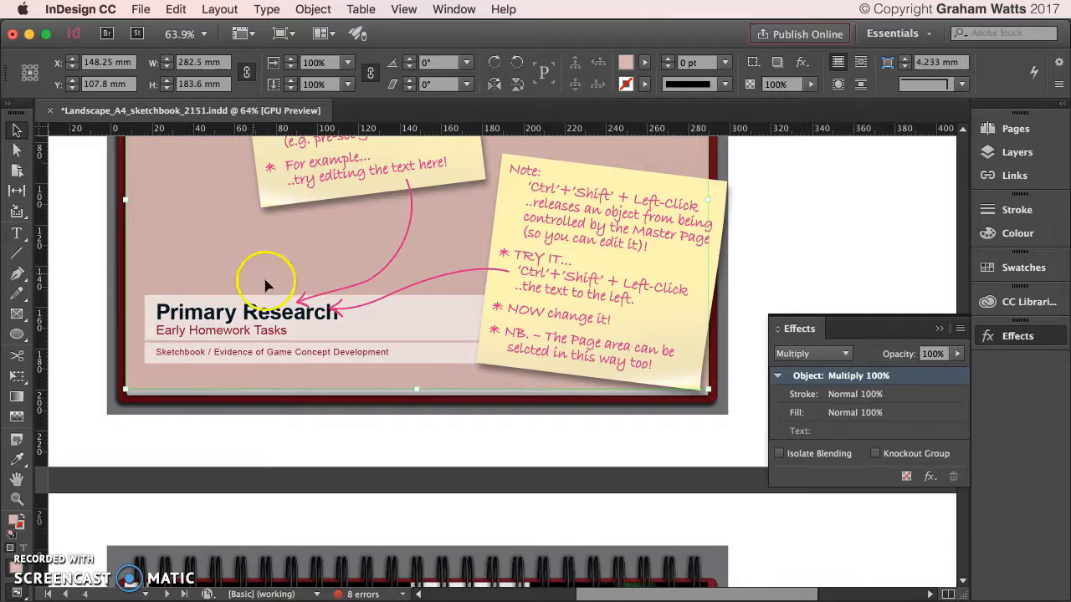
Scroll past the Primary Research page to the collage page with the Sharpie artwork.
scroll(284, 285, up, 2)
scroll(286, 293, up, 3)
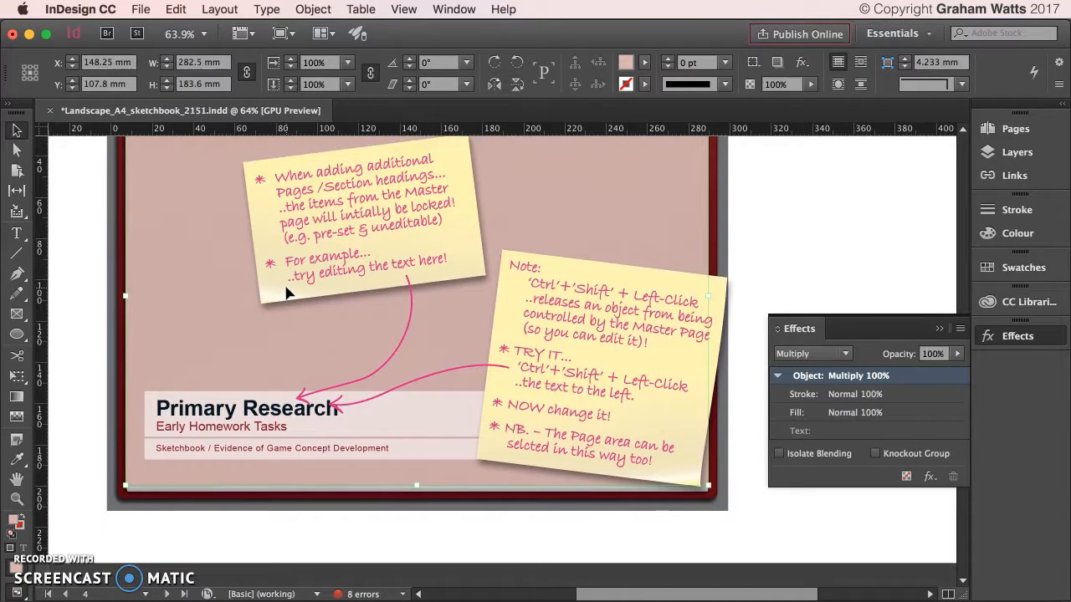
scroll(286, 293, up, 3)
click(807, 220)
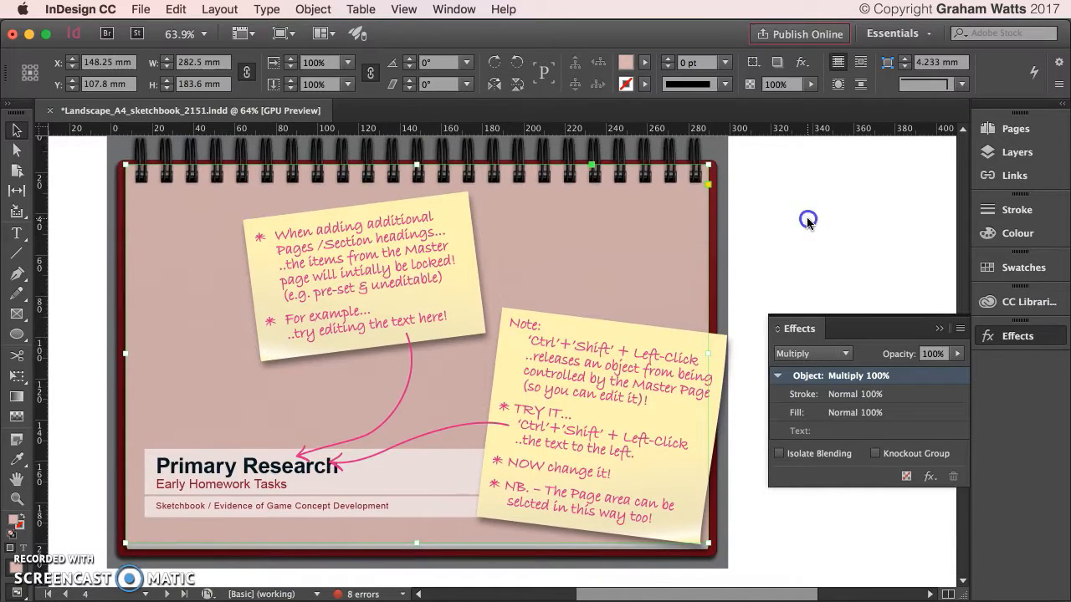
scroll(807, 220, down, 3)
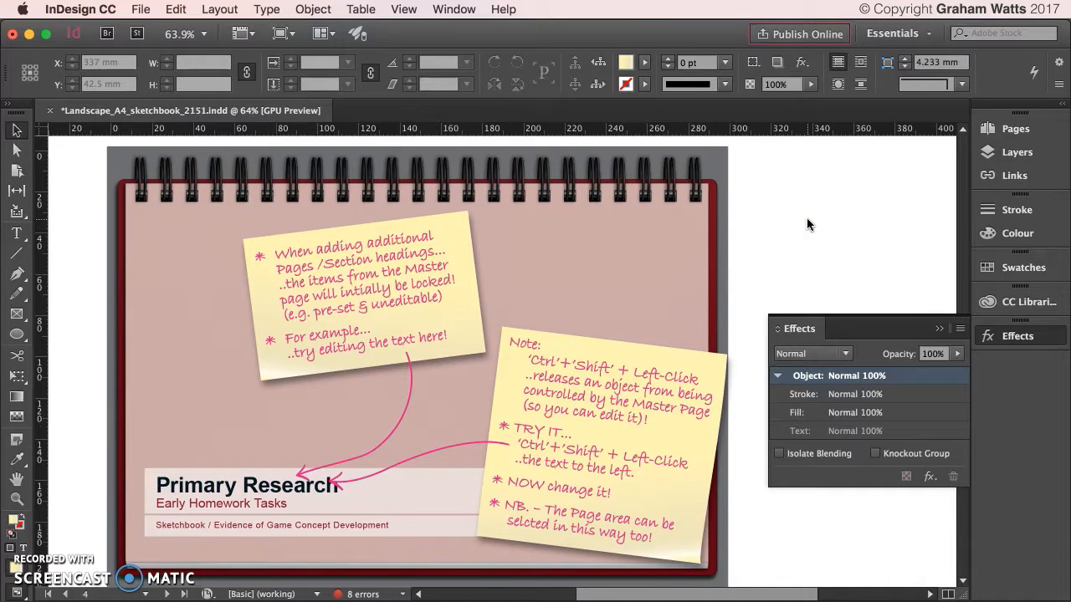
scroll(807, 222, down, 10)
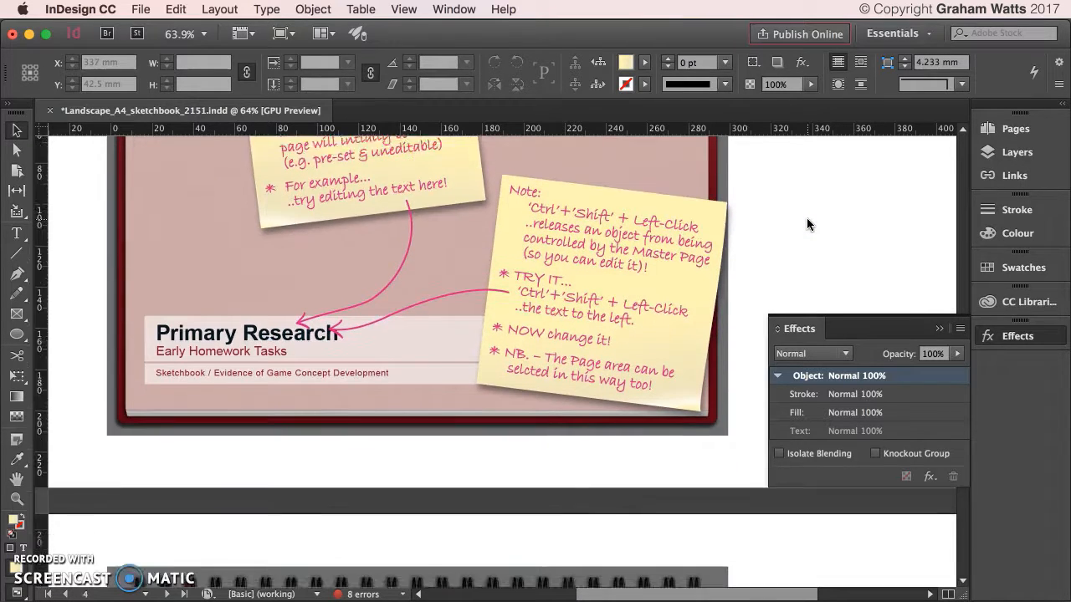
scroll(806, 222, down, 8)
scroll(807, 222, up, 20)
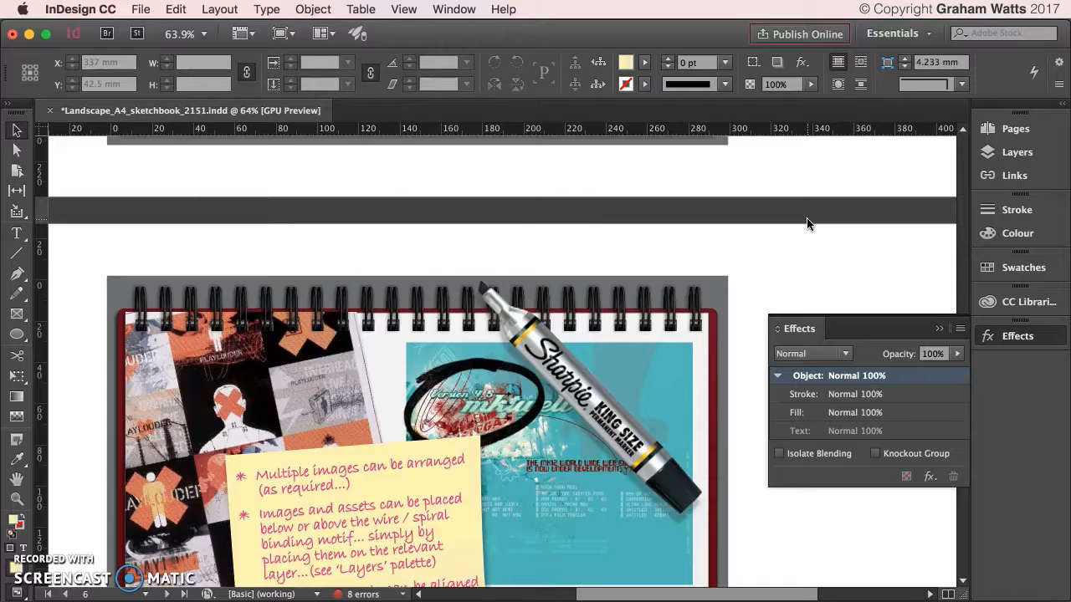
Insert a page after page 5 from the B3-Master Blank Page and select its empty frame.
click(416, 382)
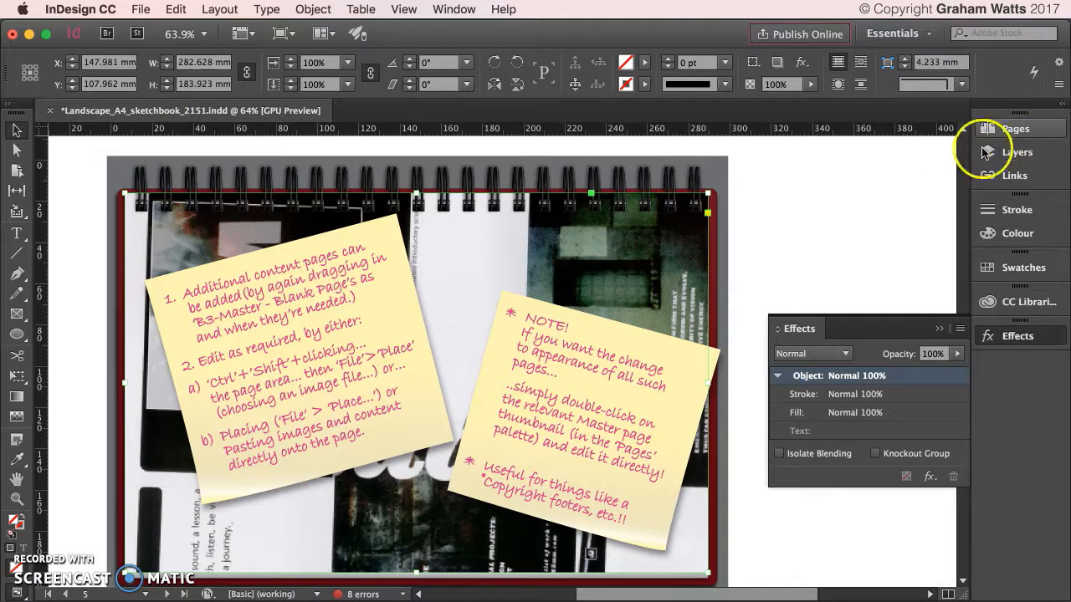
click(1020, 132)
click(1022, 134)
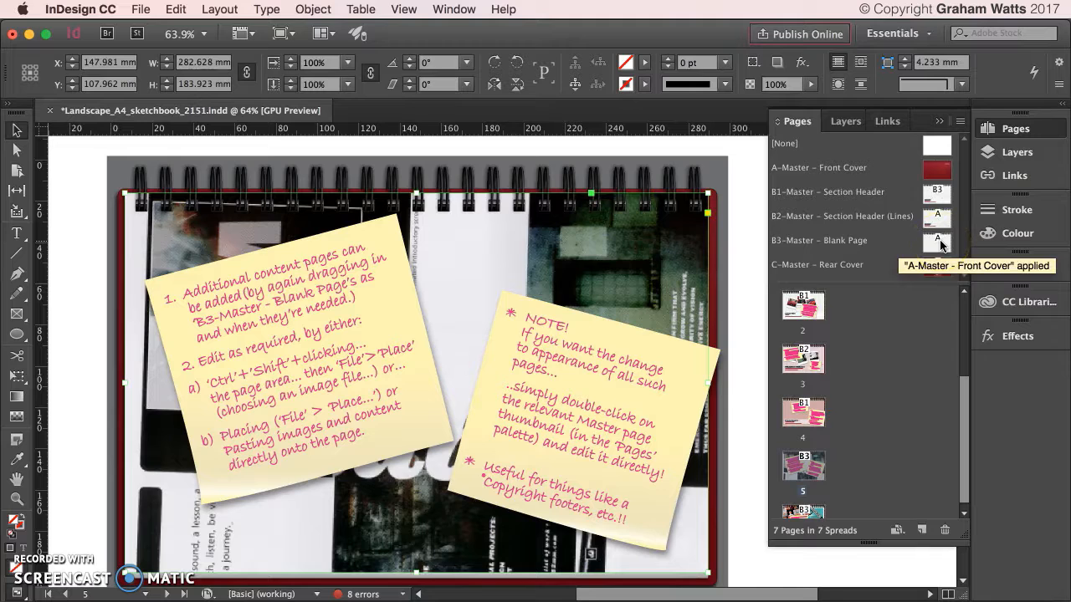
drag(941, 243, 925, 265)
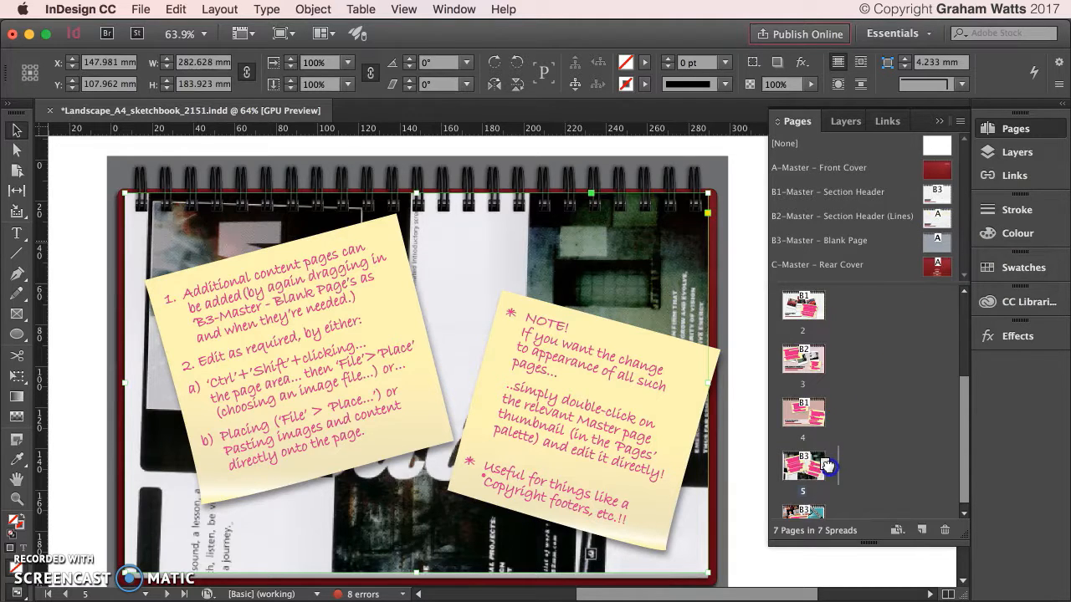
drag(828, 467, 828, 469)
click(185, 293)
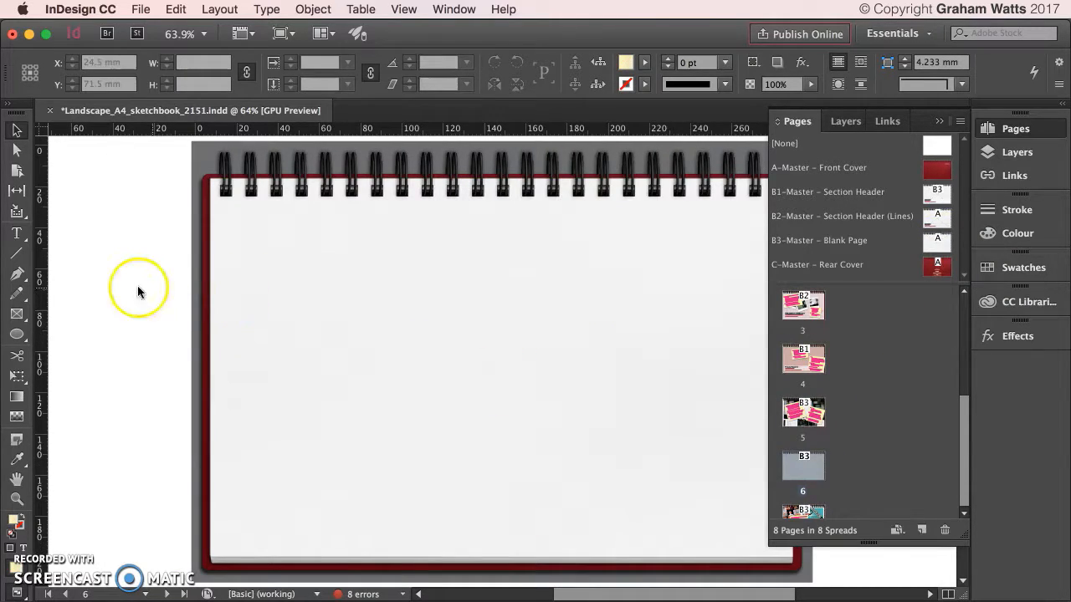
click(239, 271)
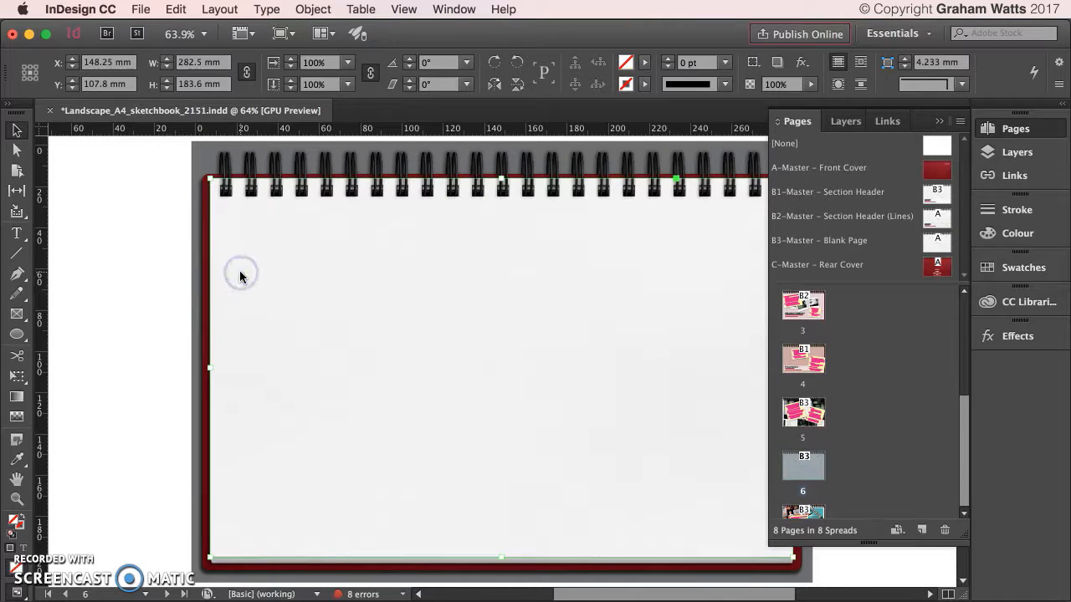
Place the Audi TT image from the Desktop into the frame on new page 6.
click(141, 10)
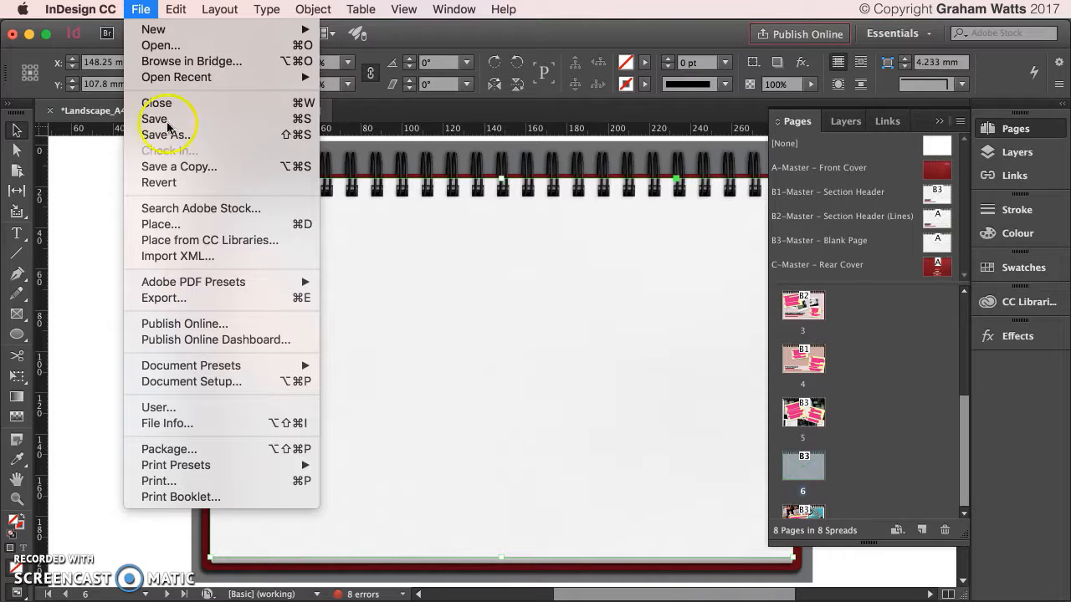
click(186, 228)
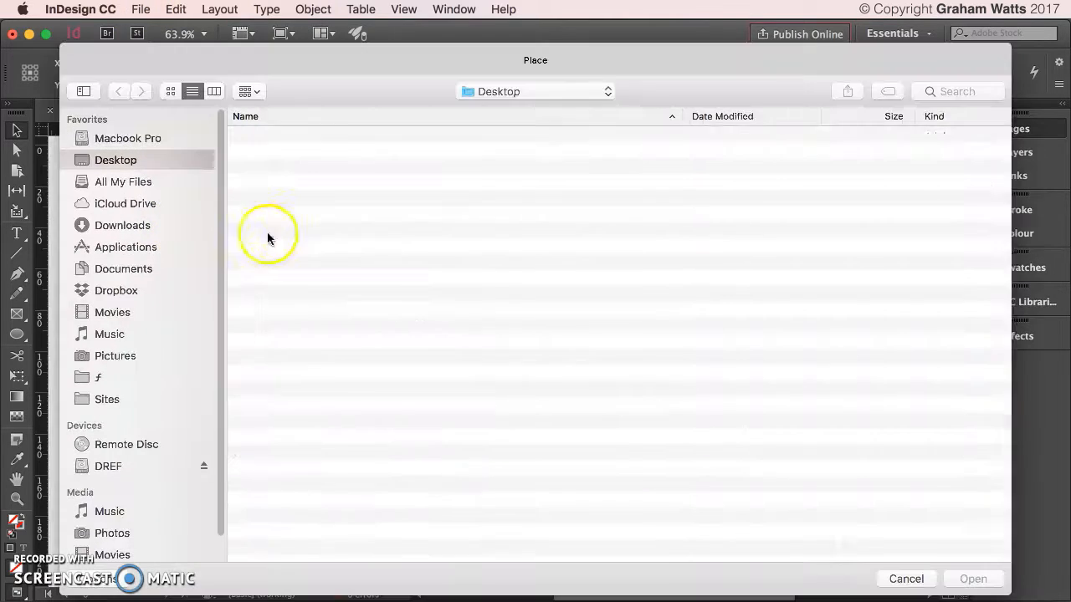
click(291, 184)
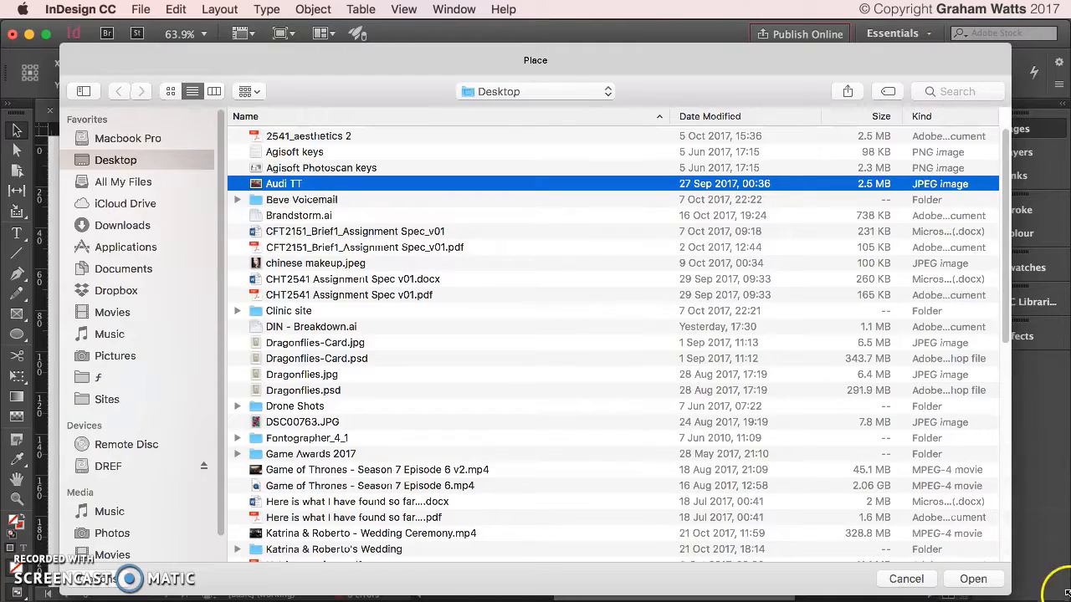
click(1001, 579)
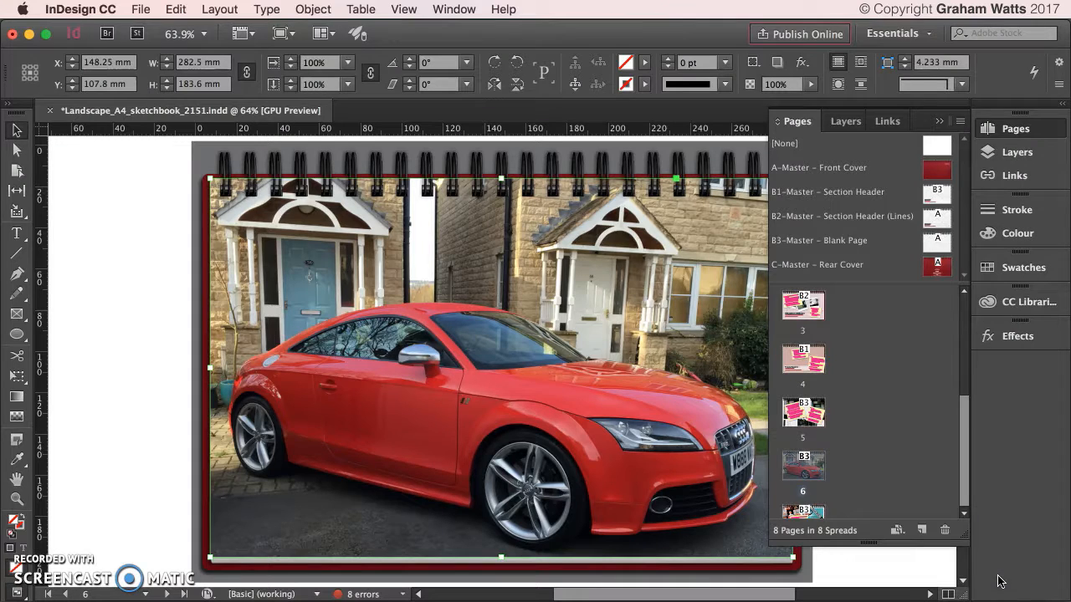
scroll(156, 232, down, 5)
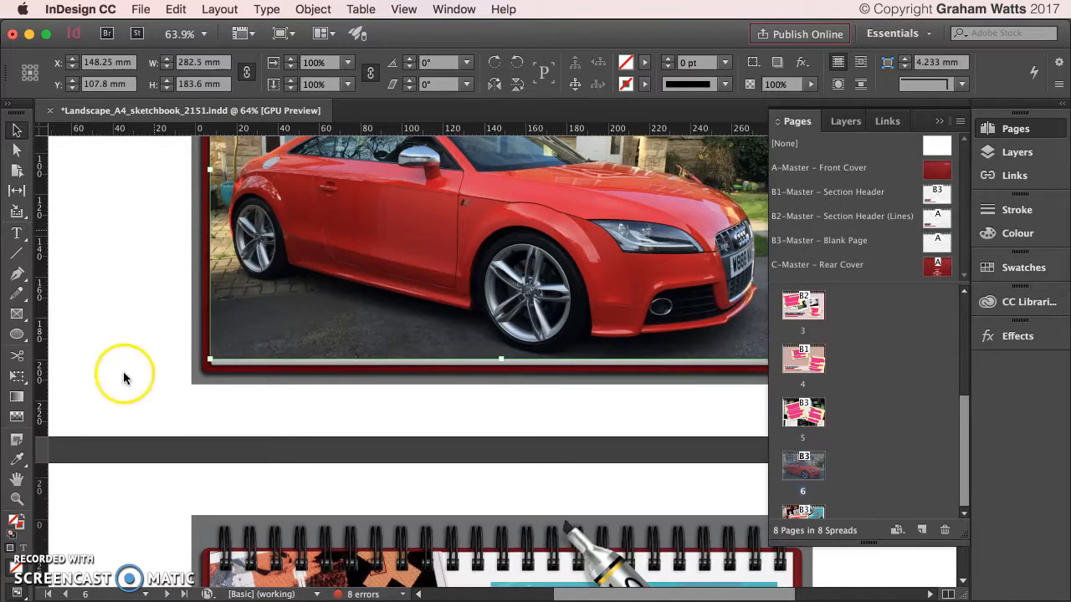
scroll(126, 372, down, 15)
Move the black scribbled ellipse from the Artwork layer onto the top Comment…Write over layer.
scroll(573, 259, up, 5)
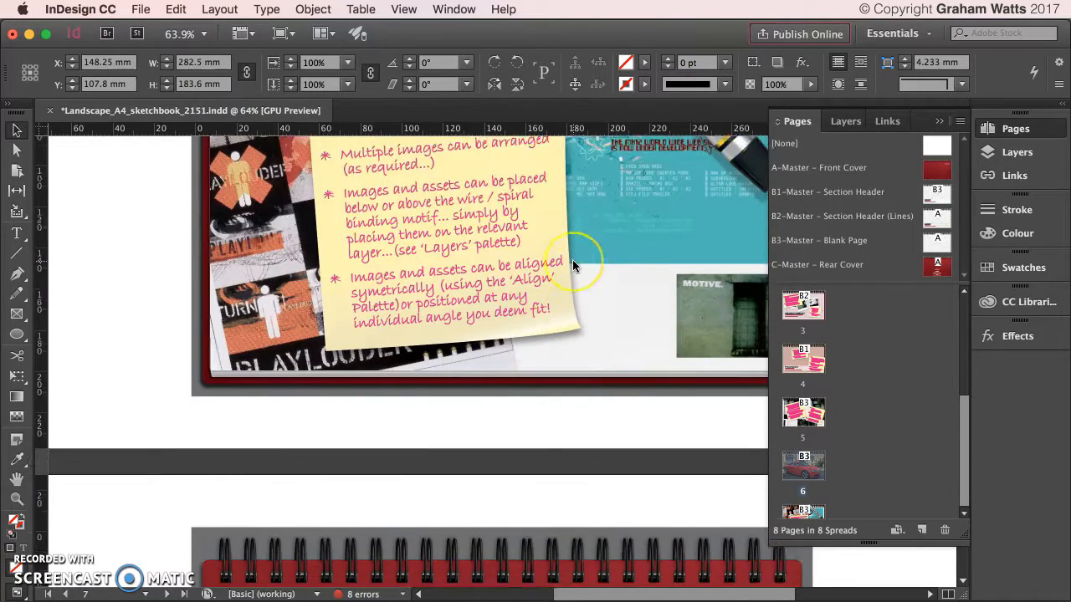
scroll(572, 260, up, 1)
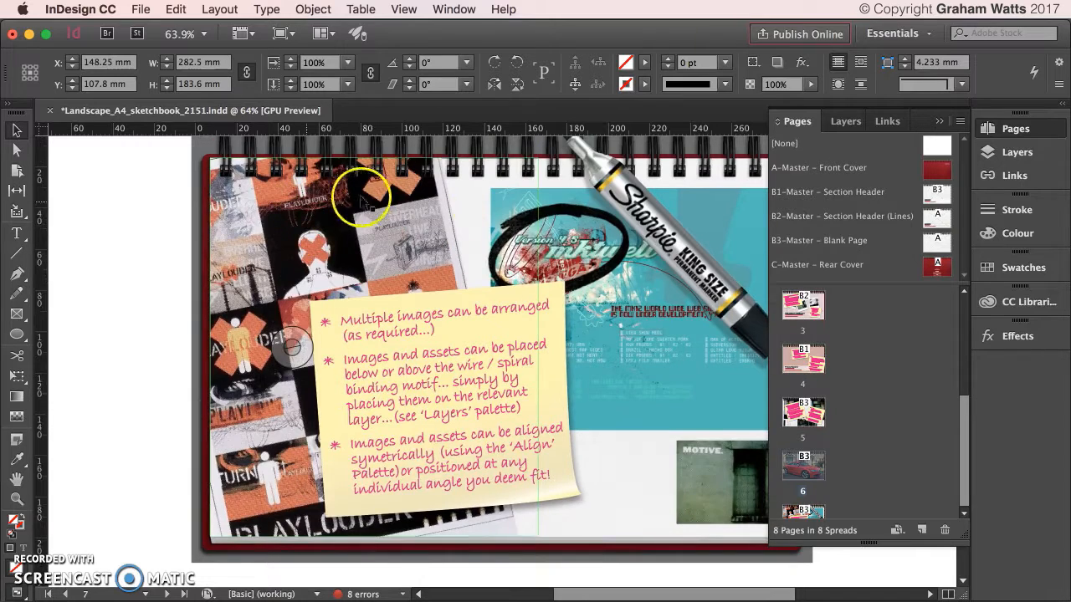
click(512, 236)
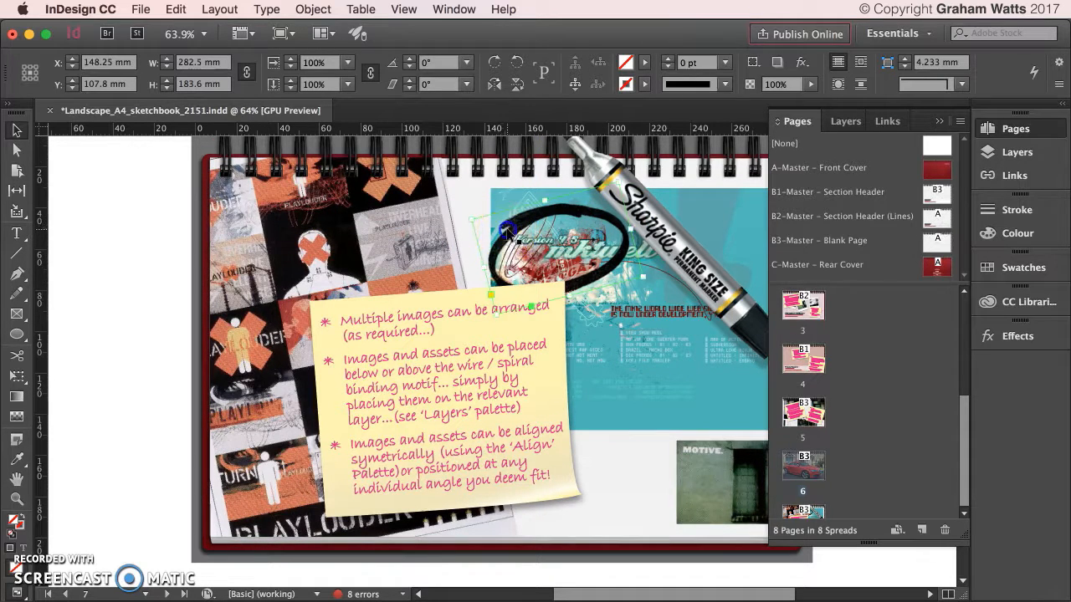
click(1017, 152)
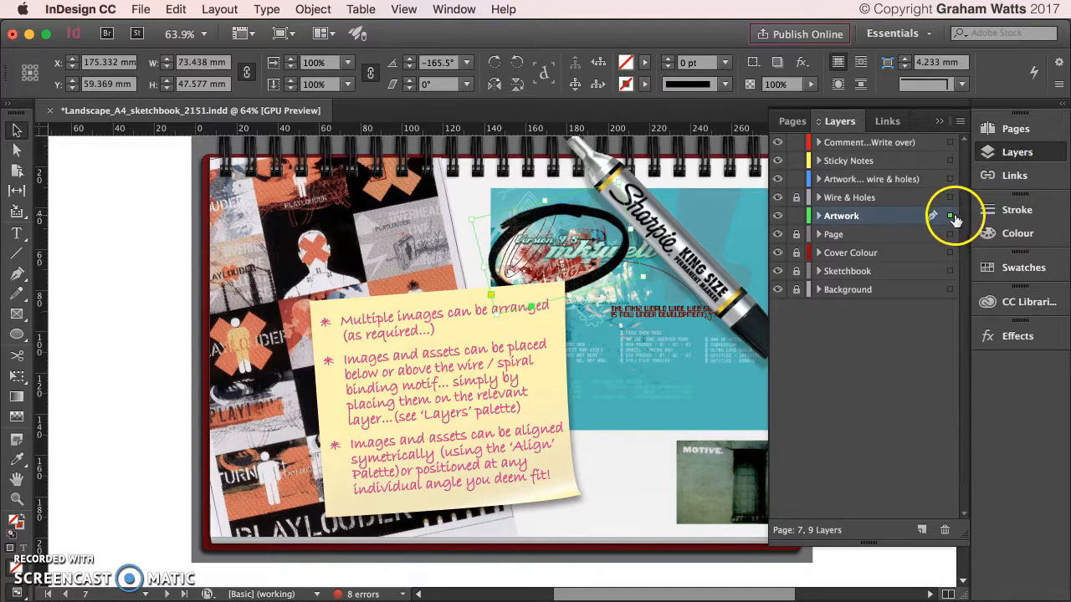
drag(952, 219, 945, 164)
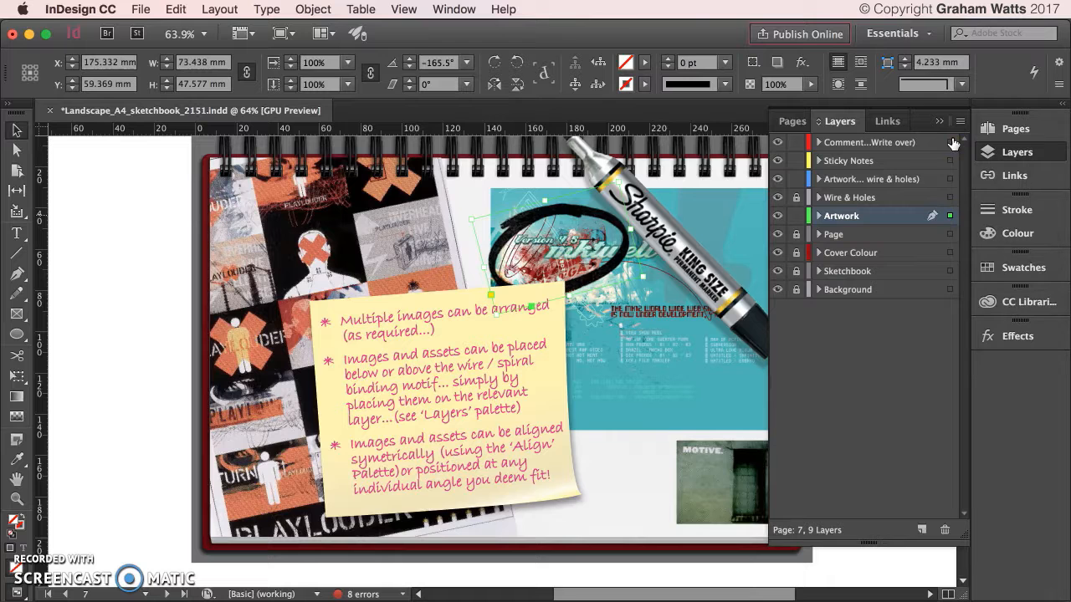
drag(953, 144, 952, 143)
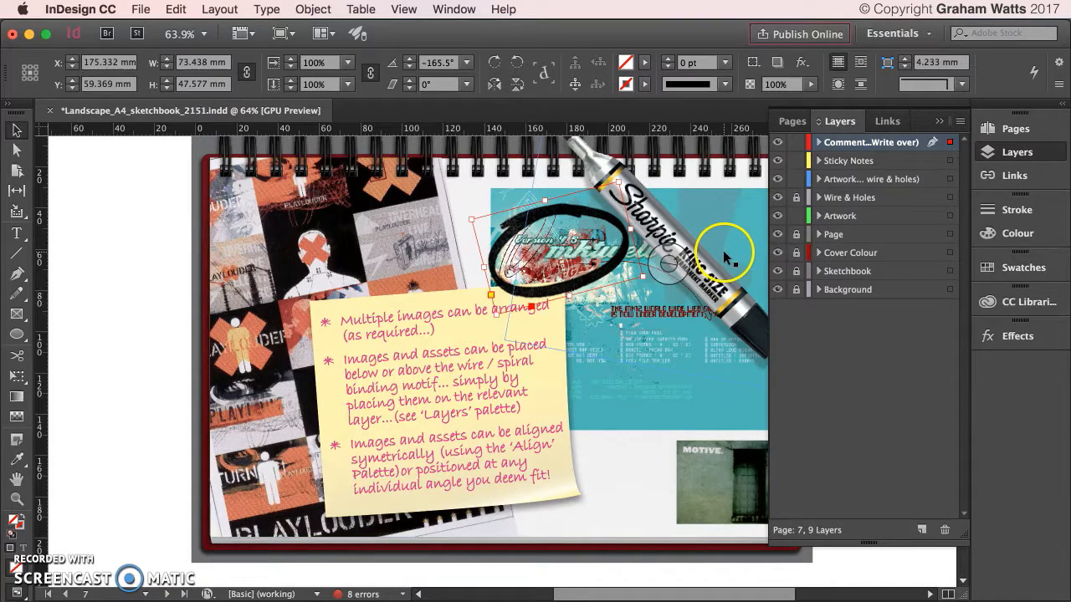
Hide the Sticky Notes layer briefly, then show it again.
scroll(726, 257, up, 2)
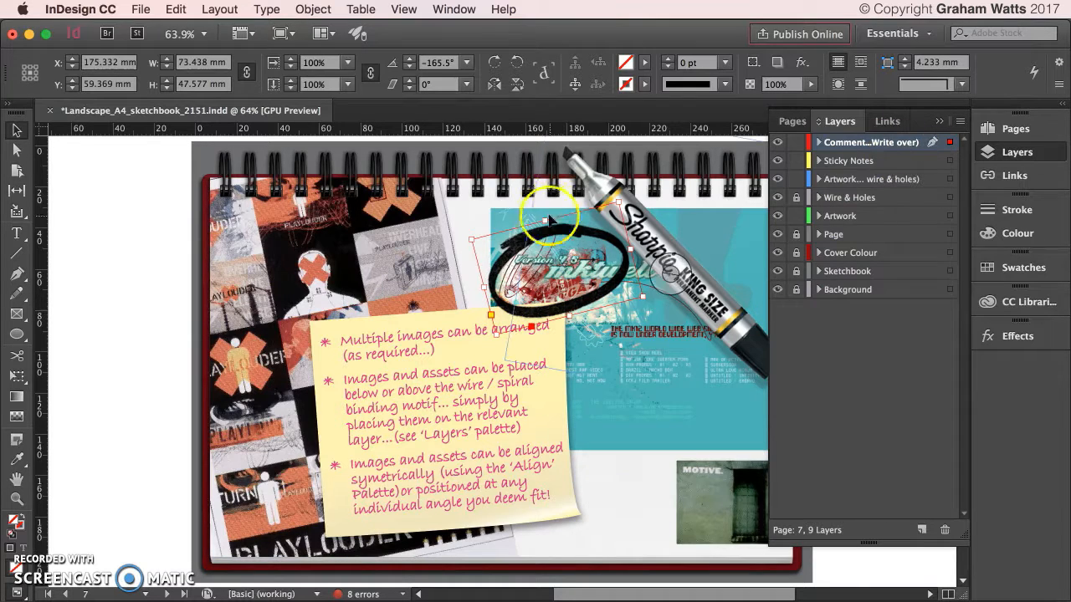
click(777, 160)
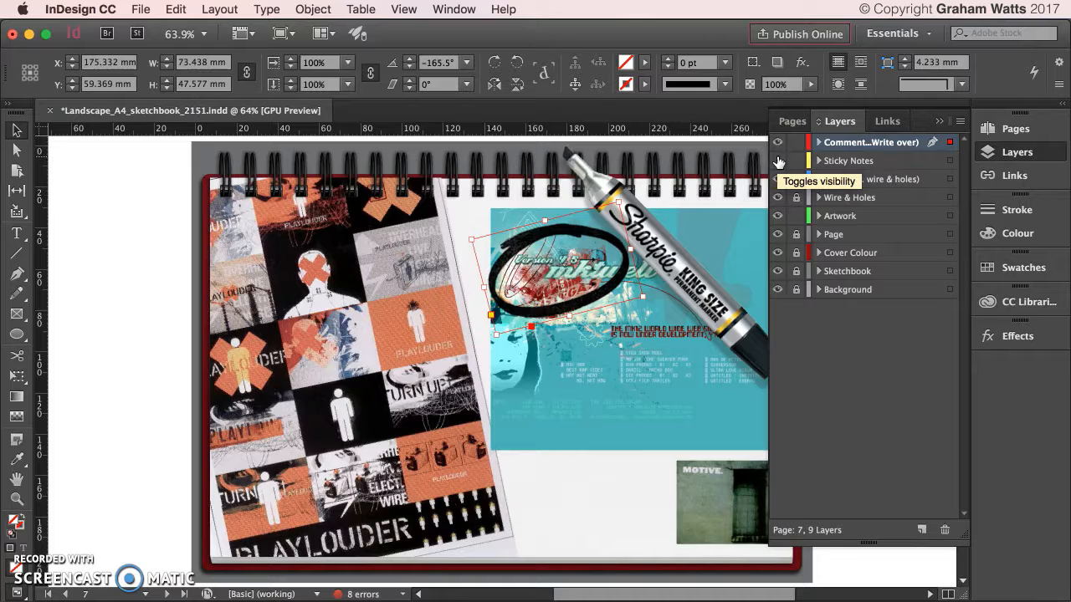
click(777, 163)
click(587, 171)
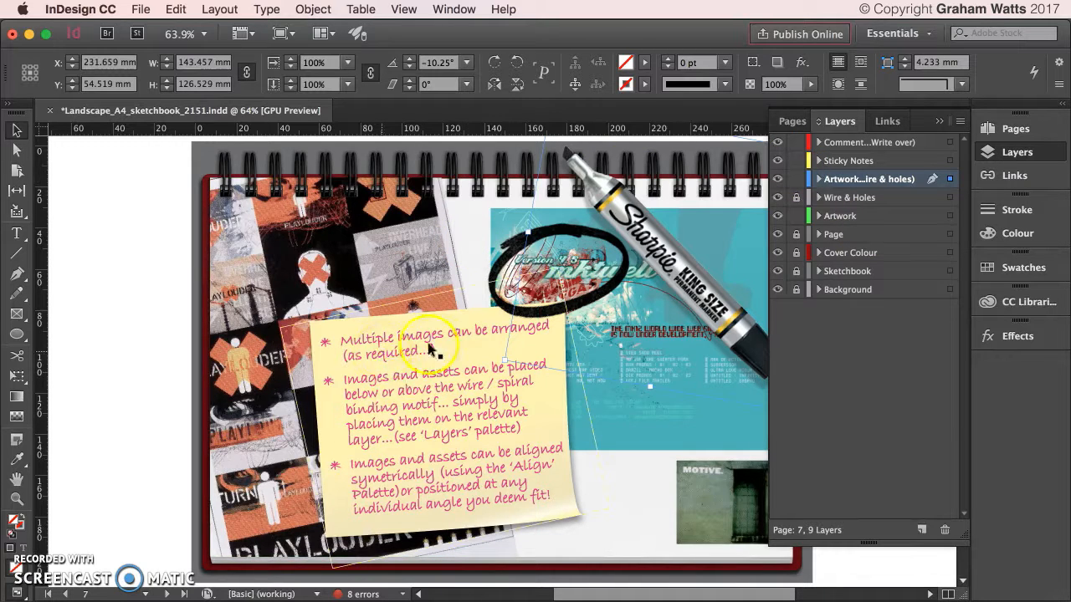
Select the page 7 MOTIVE, collage and teal frames in turn, then open the Window menu.
click(710, 500)
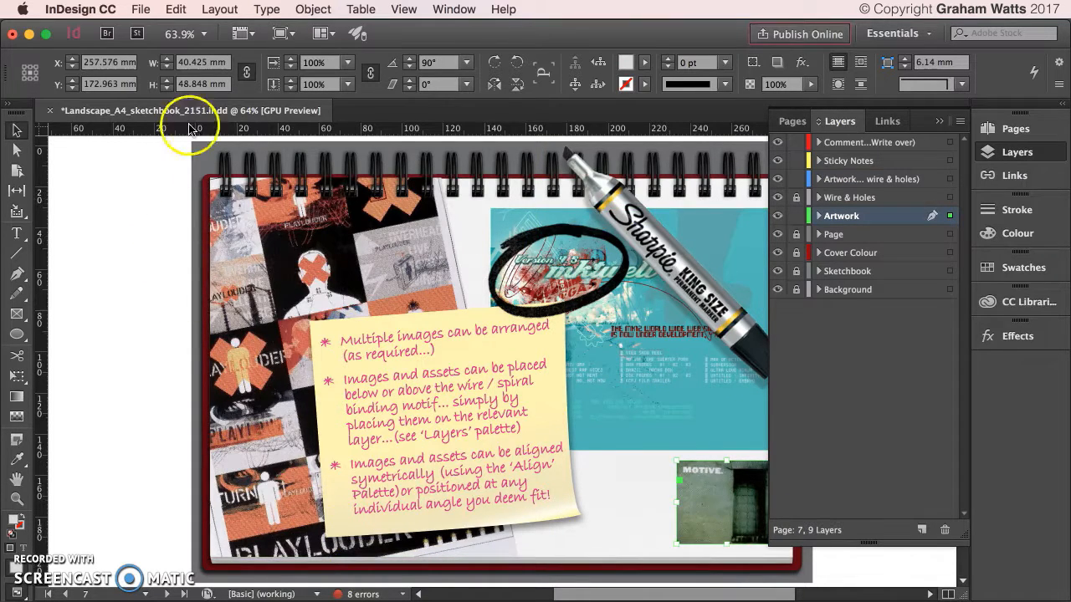
click(408, 178)
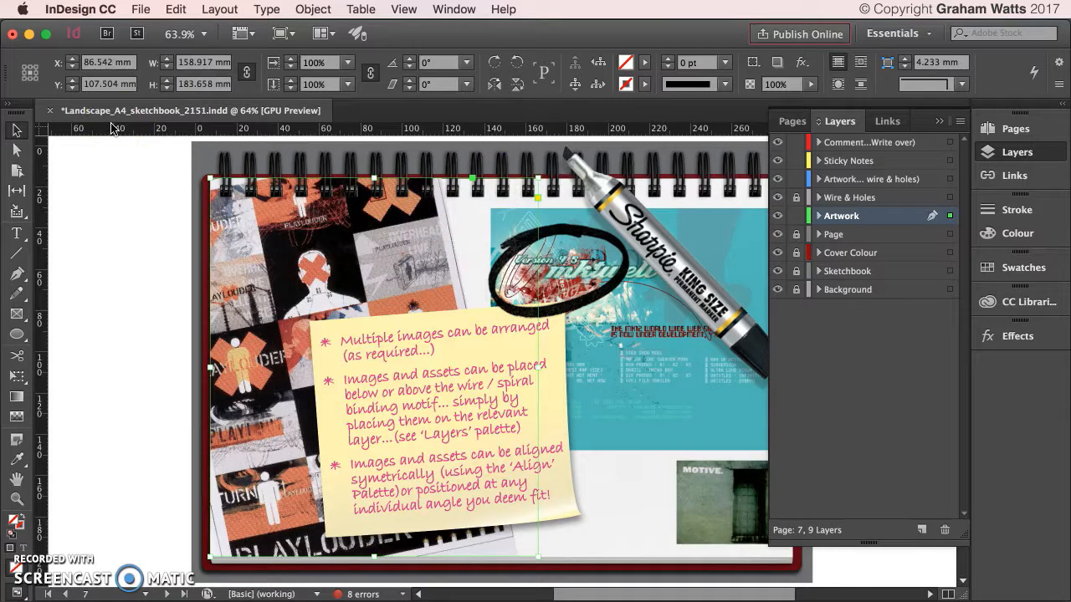
click(223, 291)
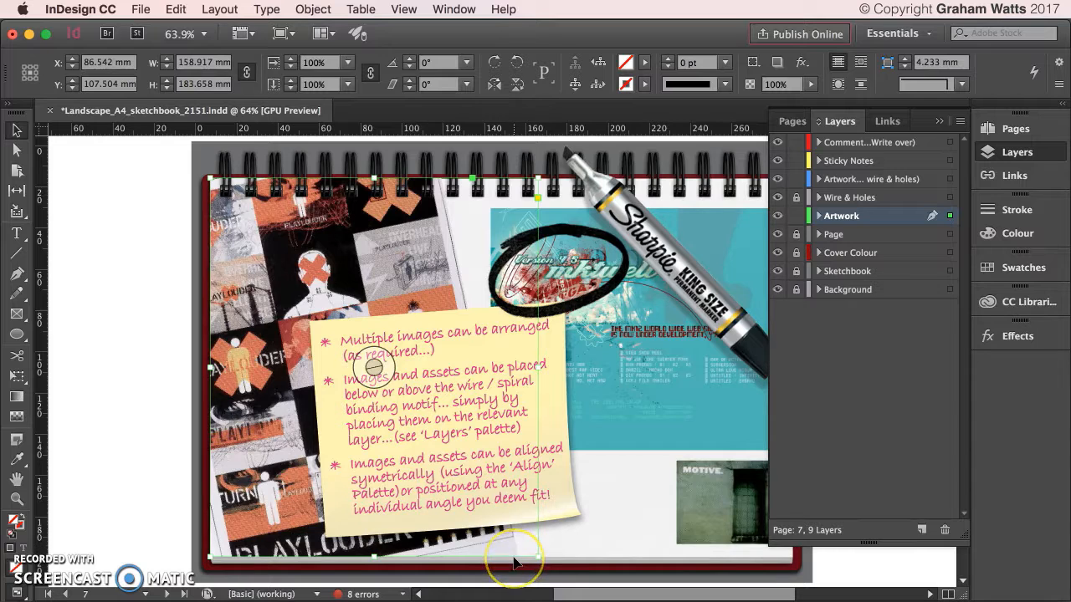
click(657, 433)
click(710, 522)
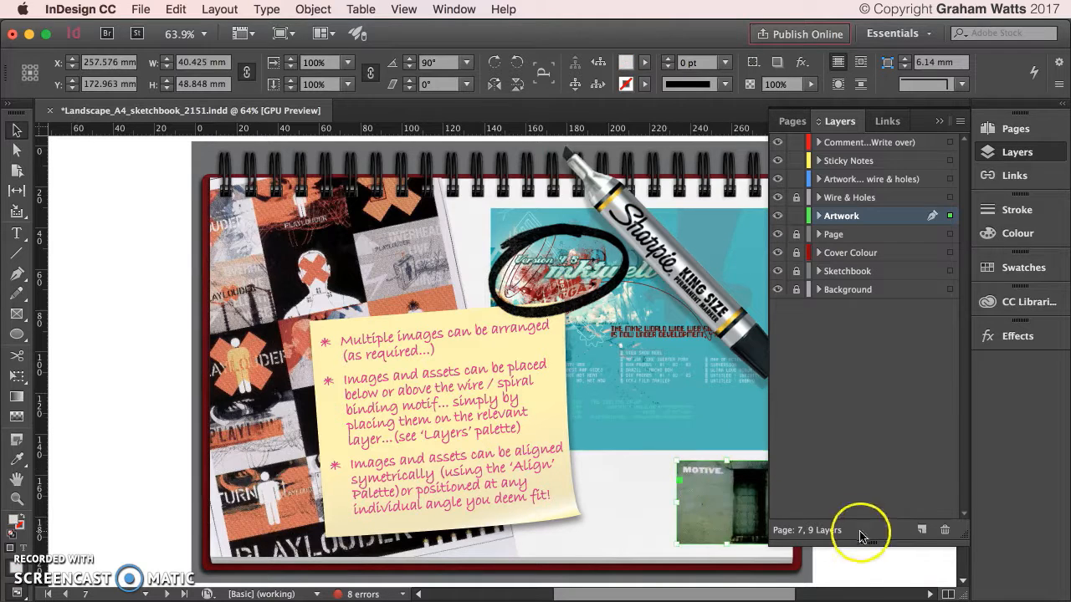
click(682, 425)
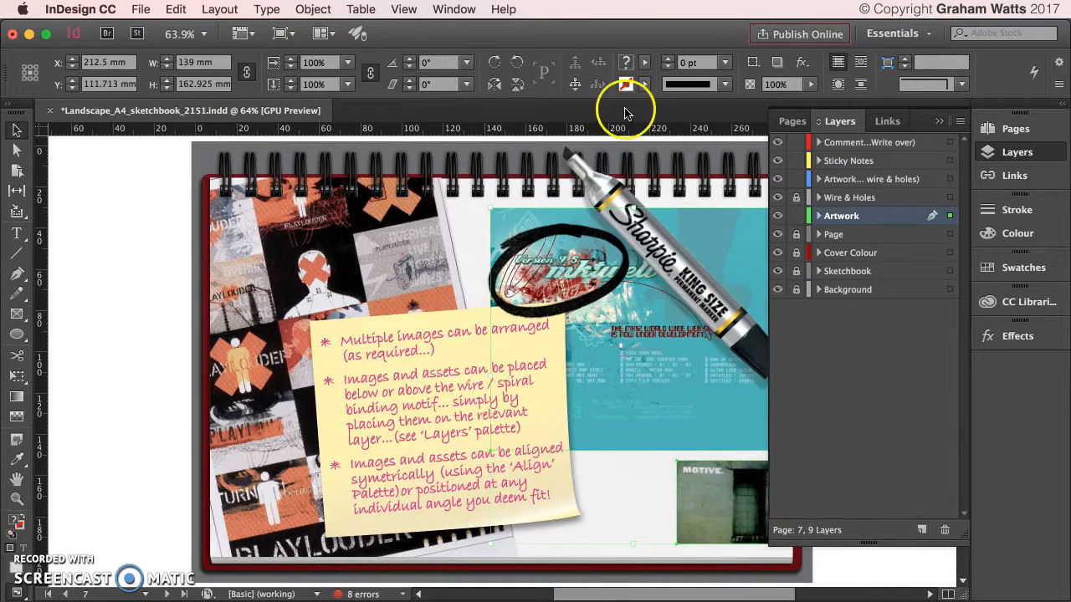
drag(694, 591, 717, 590)
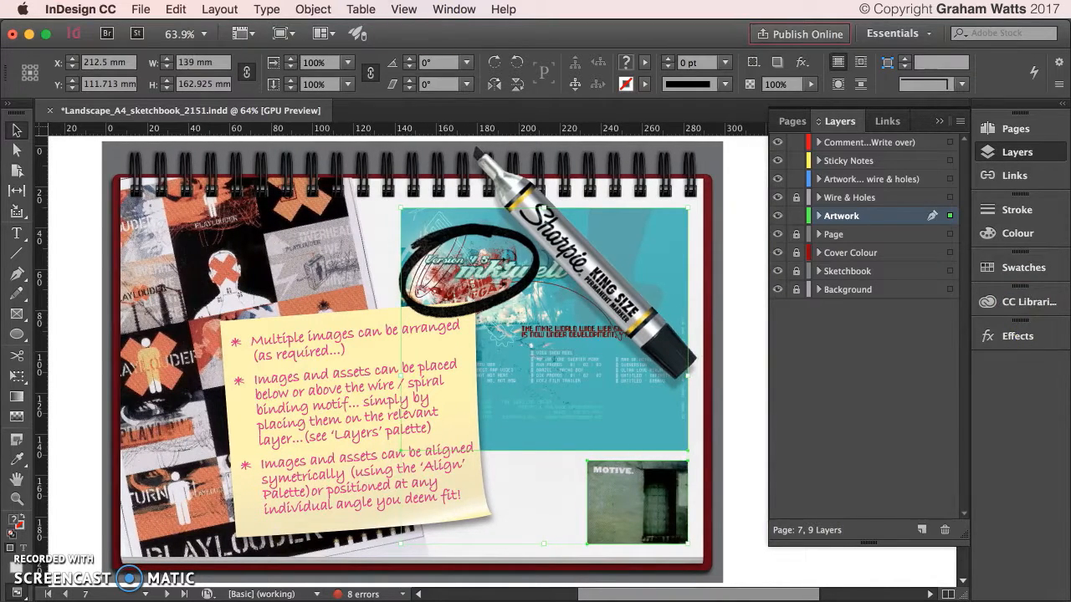
click(452, 10)
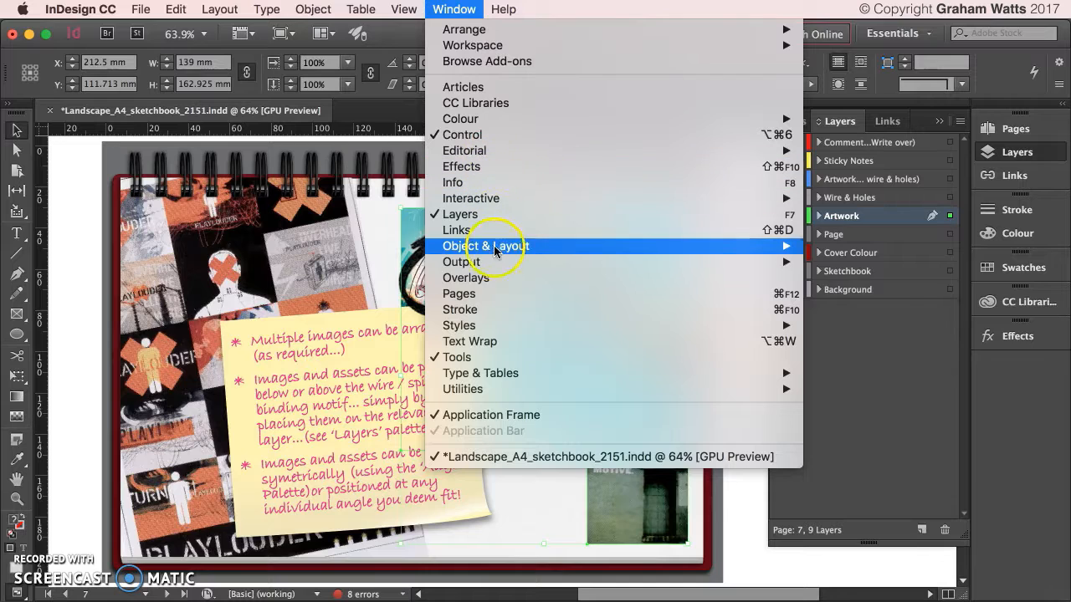
Open the Align panel from Window > Object & Layout, dock it, and keep Align to Selection.
mouse_move(495, 260)
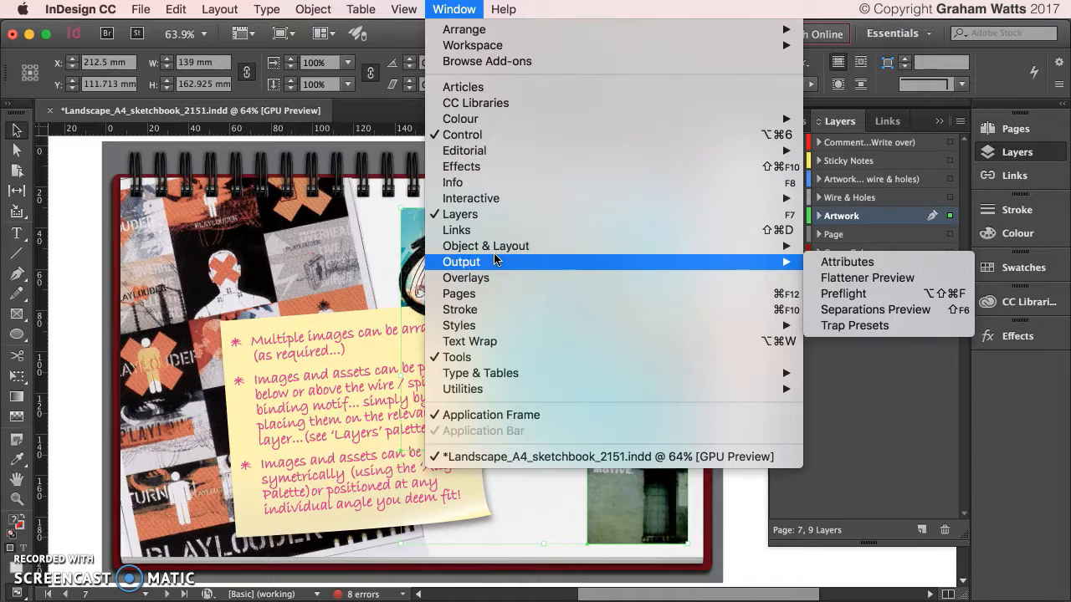
click(493, 248)
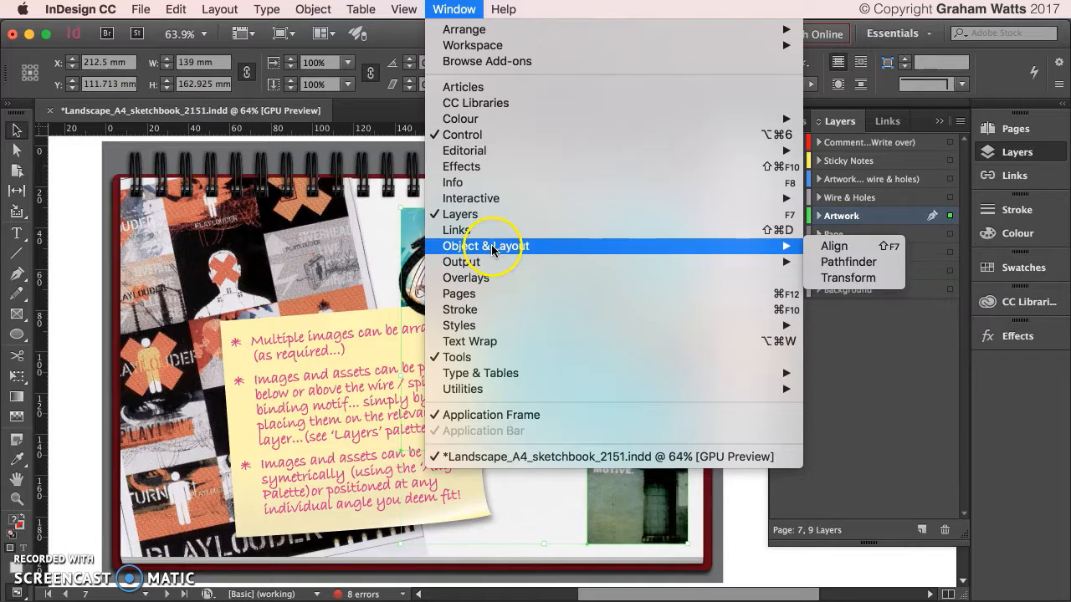
click(828, 249)
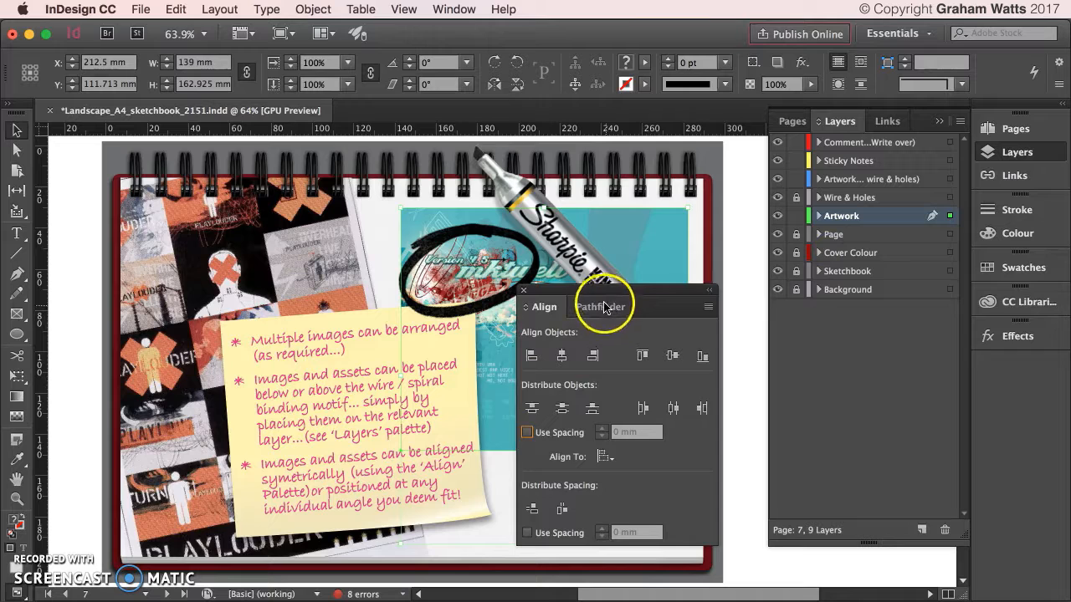
drag(598, 297, 1067, 402)
drag(1033, 366, 1035, 370)
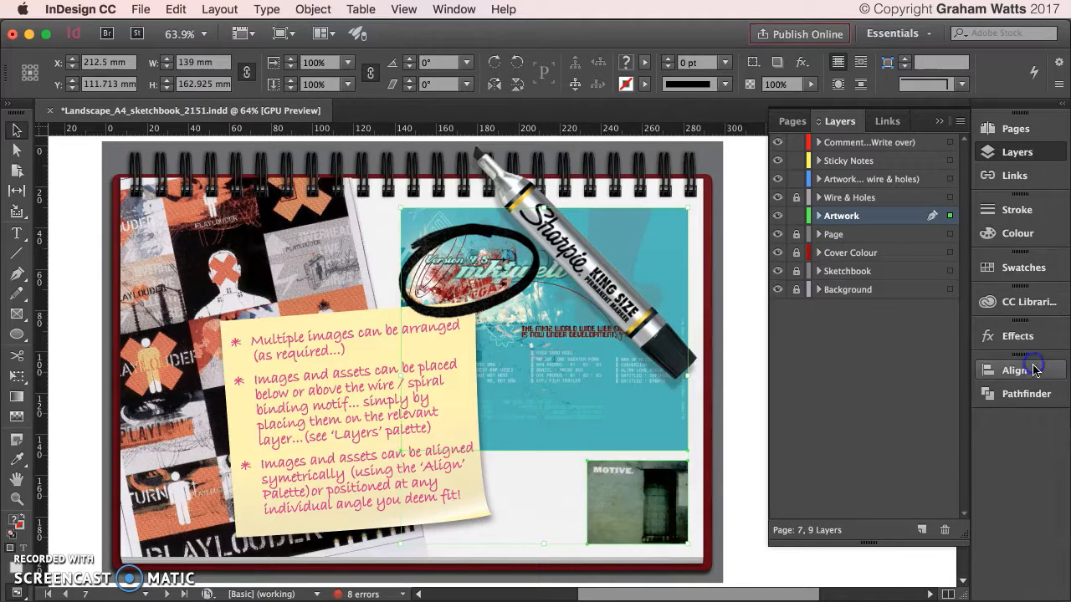
click(985, 375)
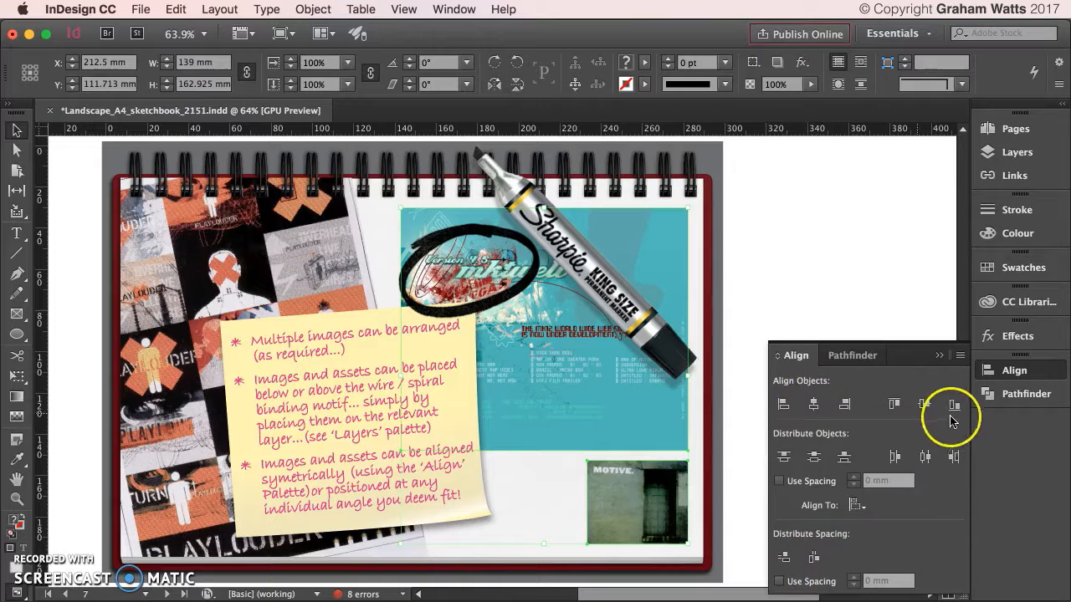
click(855, 505)
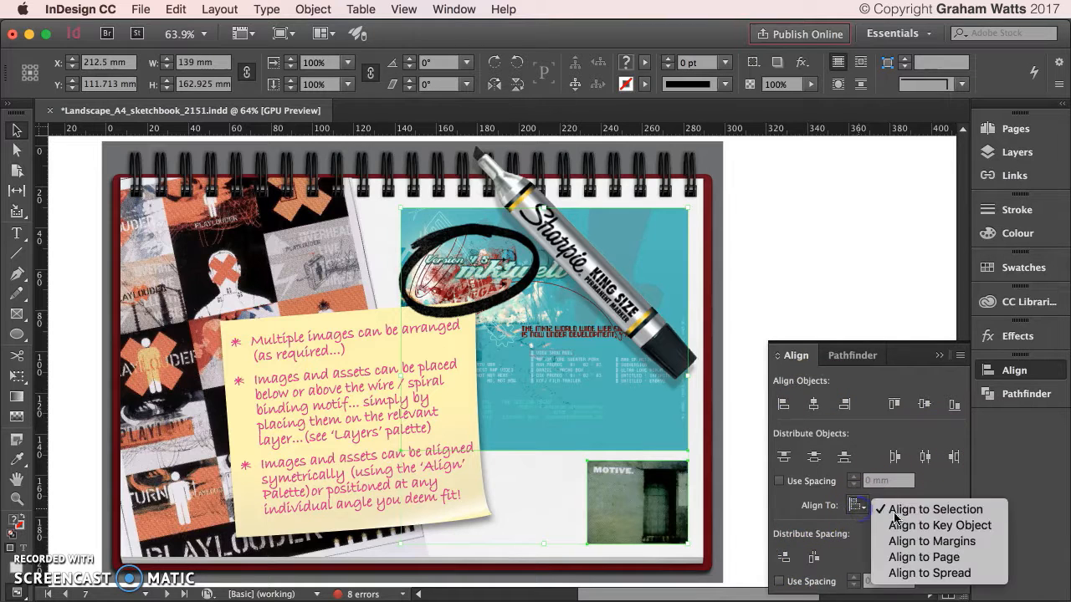
click(942, 511)
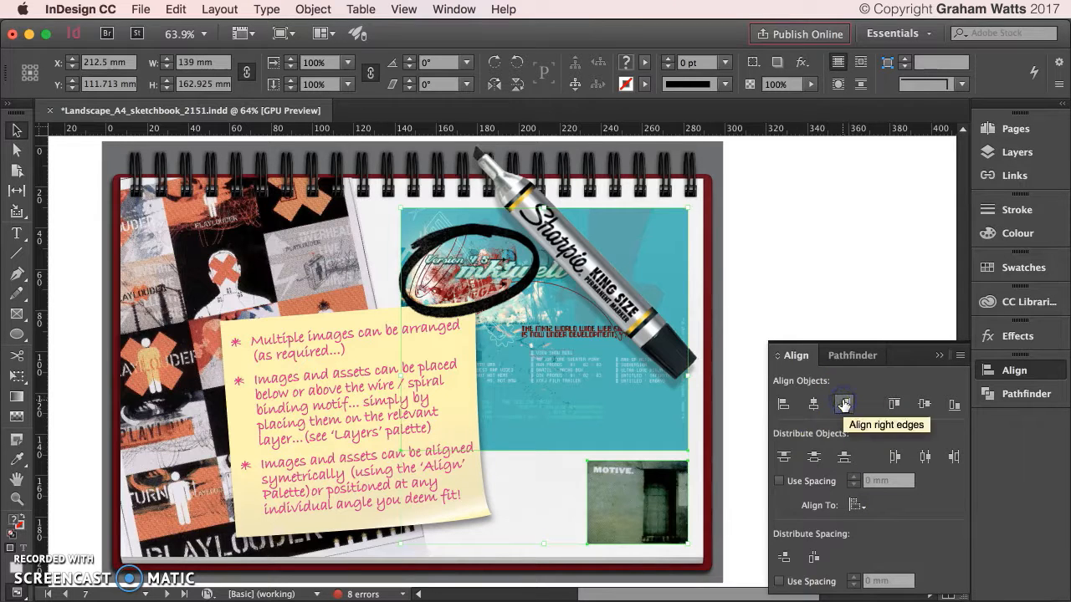
Align the MOTIVE photo's right edge with the teal artwork, then bring back the Layers panel.
click(748, 425)
drag(671, 475, 647, 475)
shift+click(640, 431)
click(649, 484)
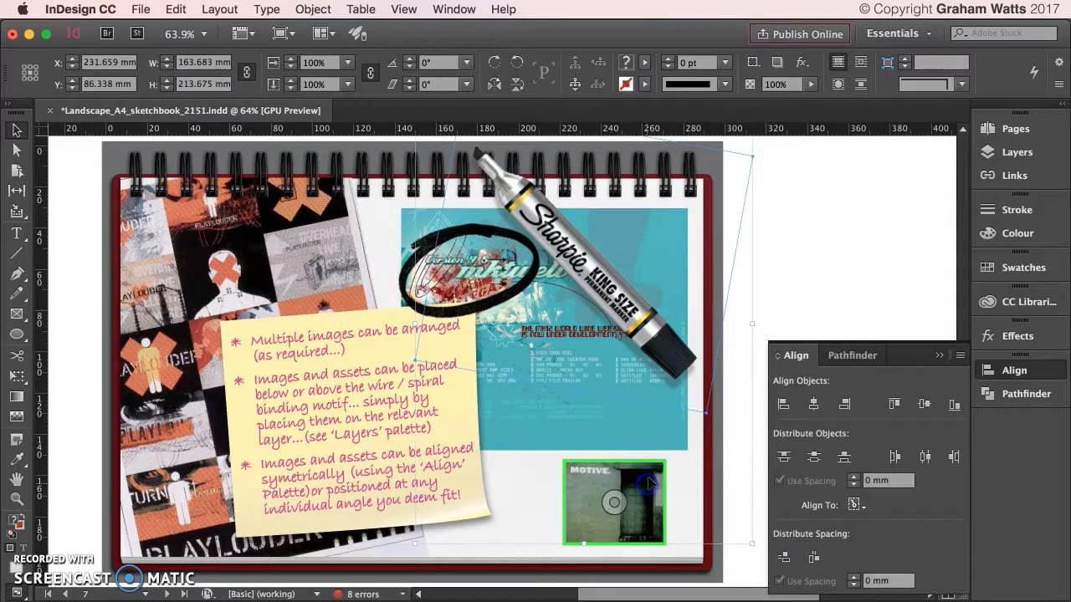
click(747, 473)
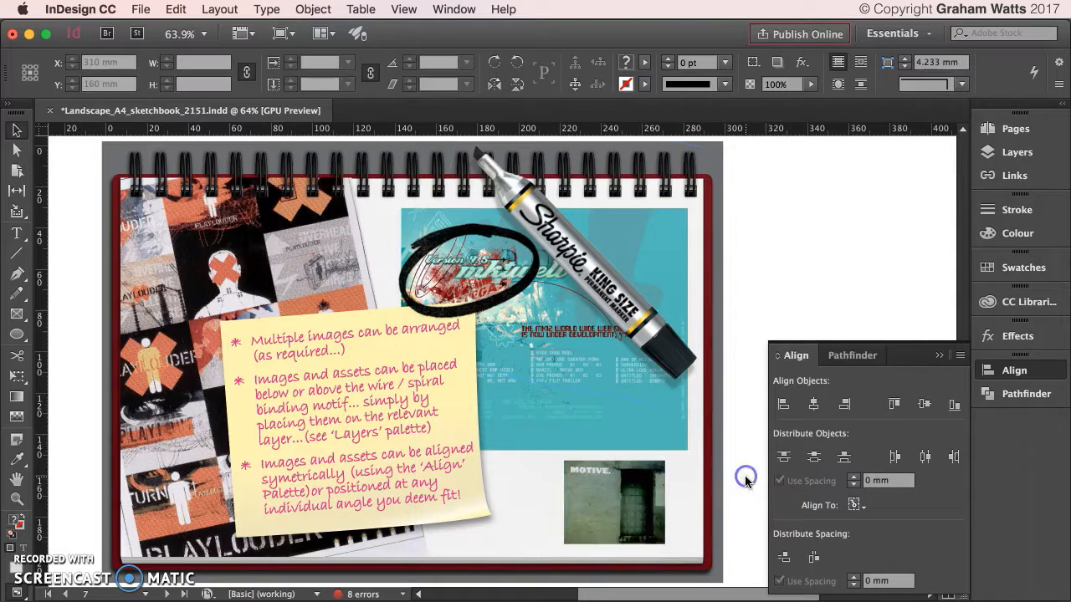
click(651, 494)
shift+click(654, 445)
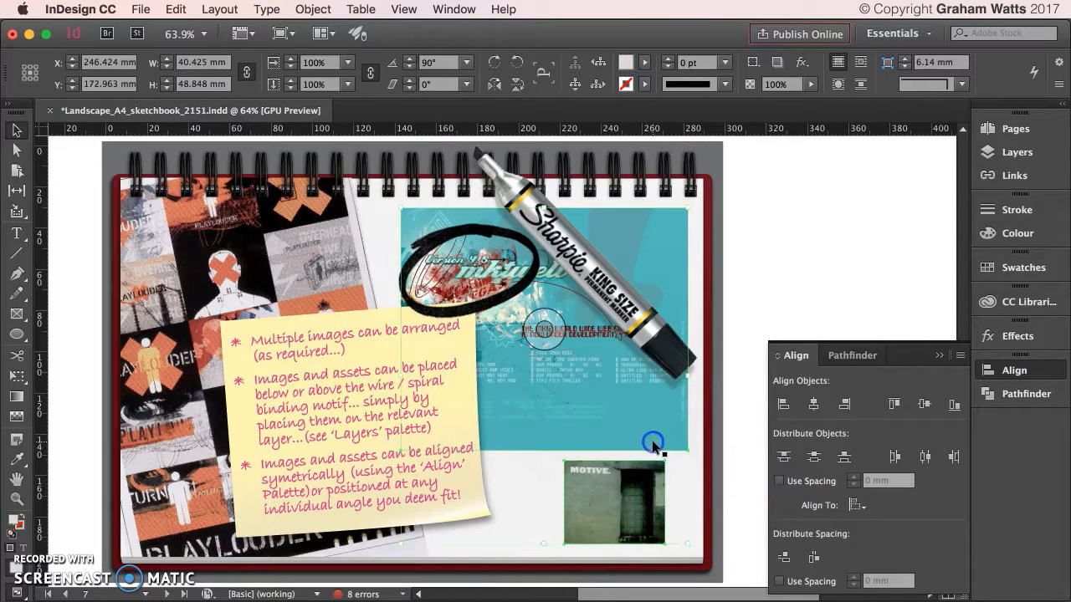
click(846, 405)
click(767, 206)
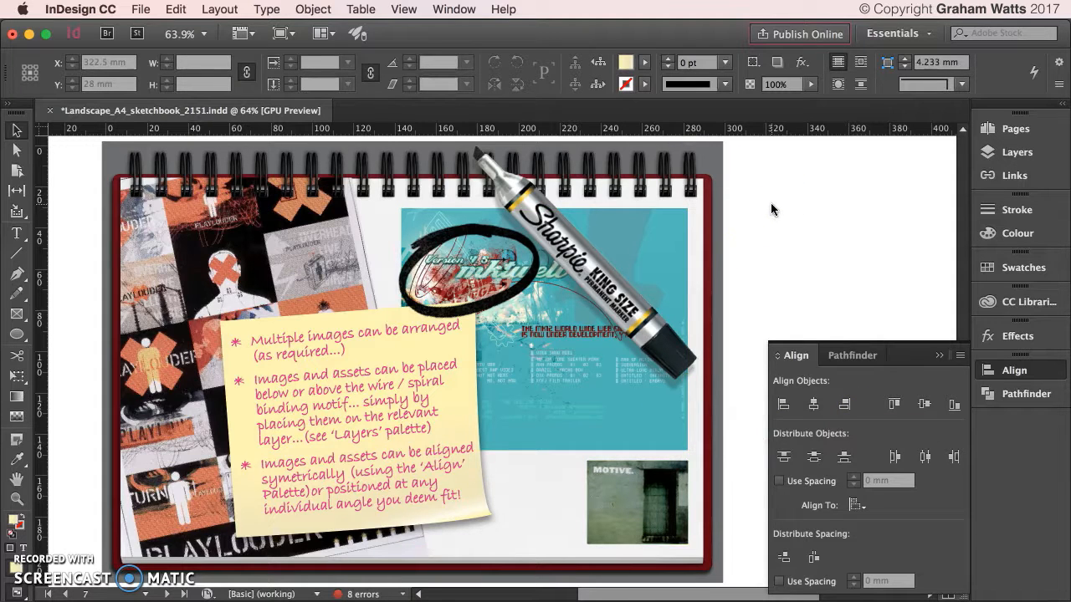
click(1025, 153)
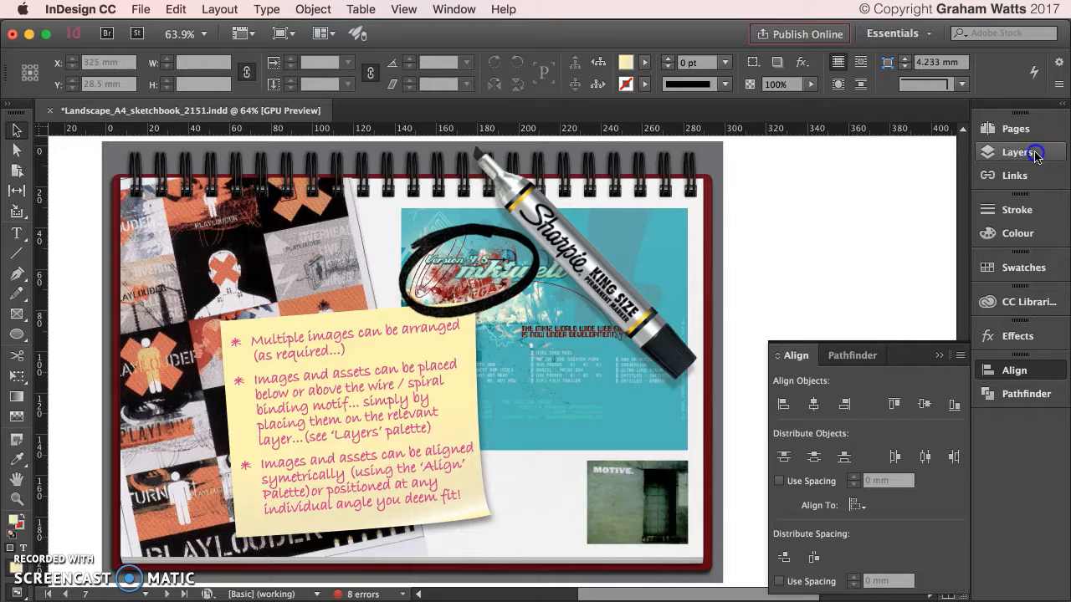
Replace the 'Your Name' placeholder in the page 8 footer with the owner's full name.
scroll(303, 389, up, 2)
scroll(303, 389, down, 10)
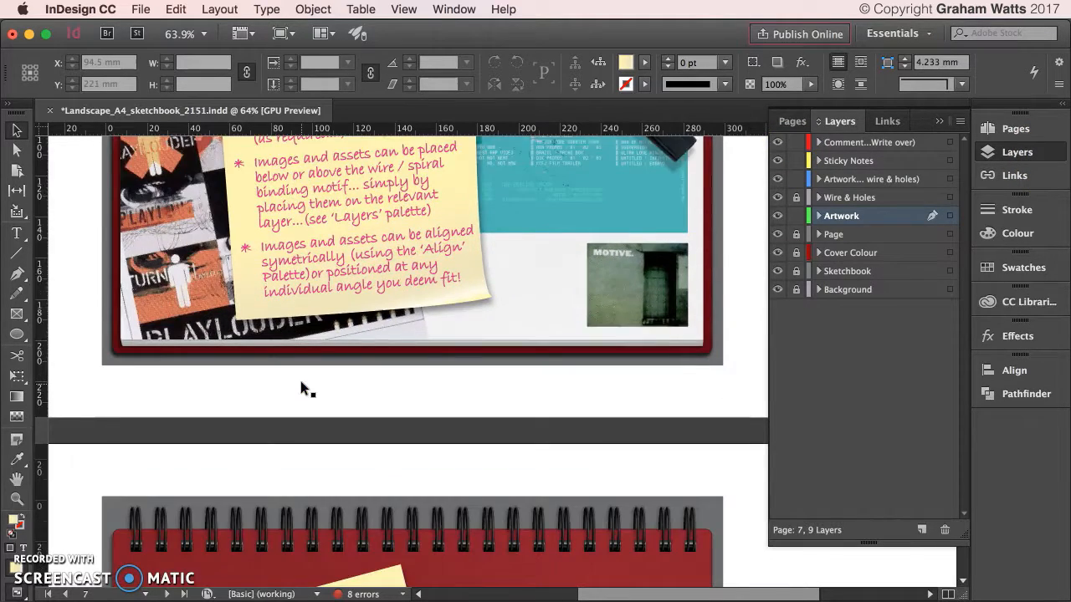
scroll(304, 388, down, 4)
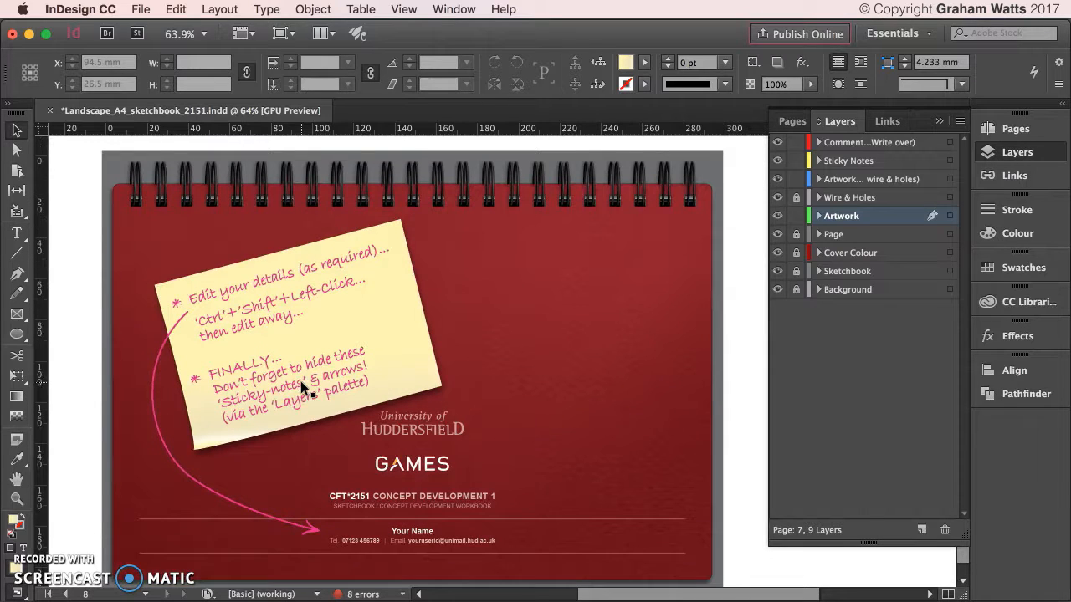
ctrl+shift+click(418, 534)
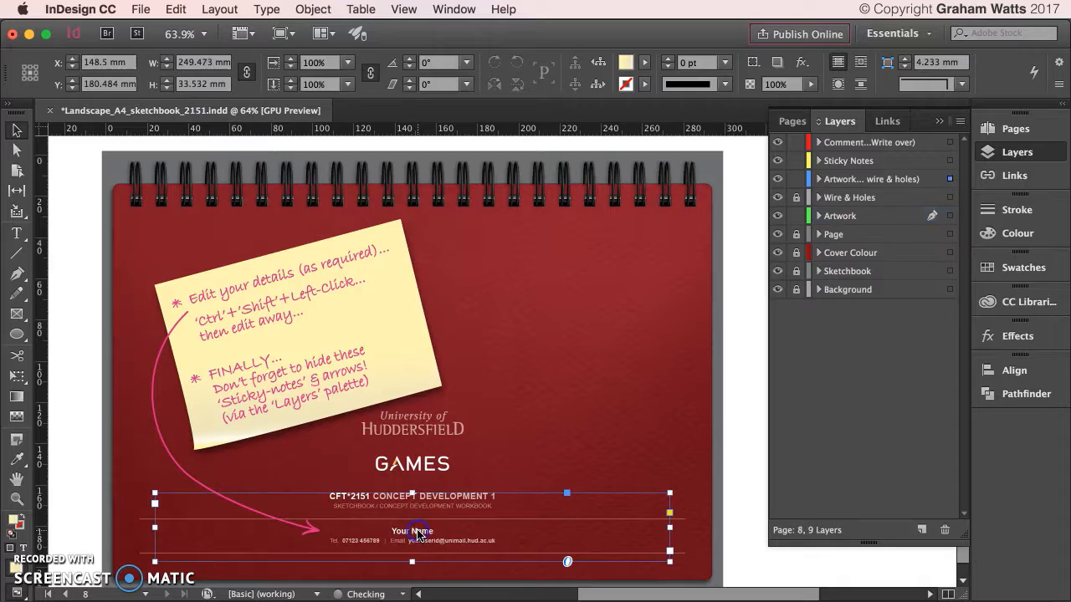
double_click(418, 534)
drag(393, 530, 440, 526)
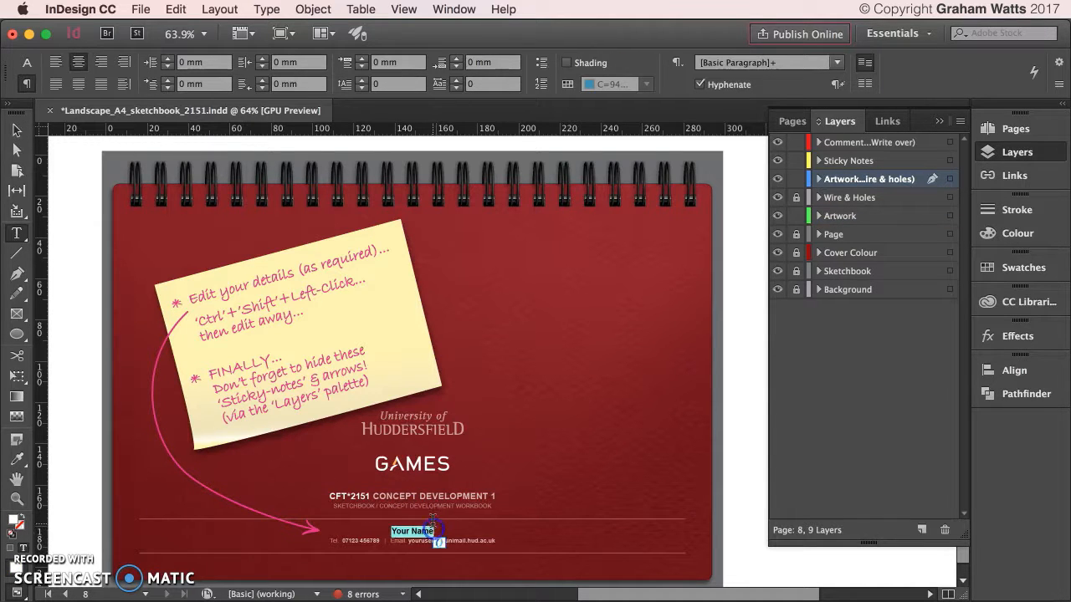
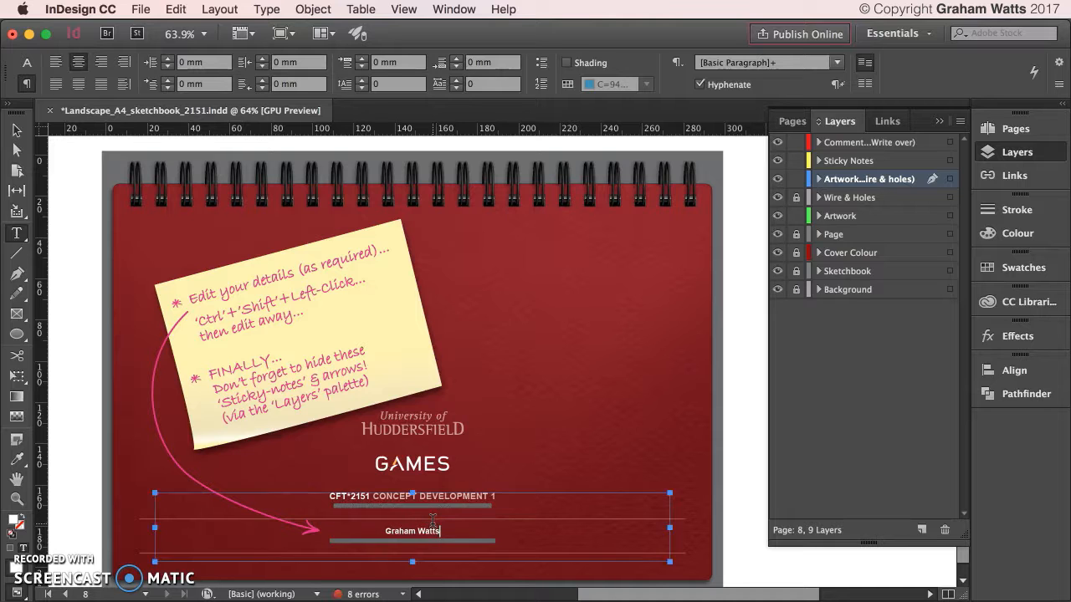
Zoom into the footer and replace the e-mail's 'youruserid' with the owner's user ID.
key(super+=)
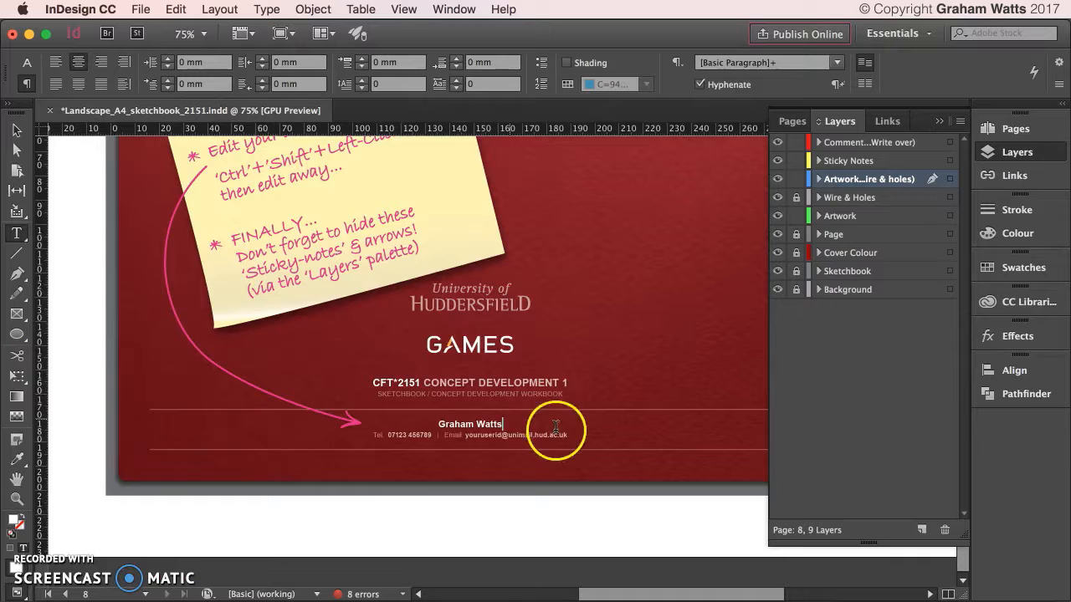
drag(567, 431, 466, 433)
click(485, 436)
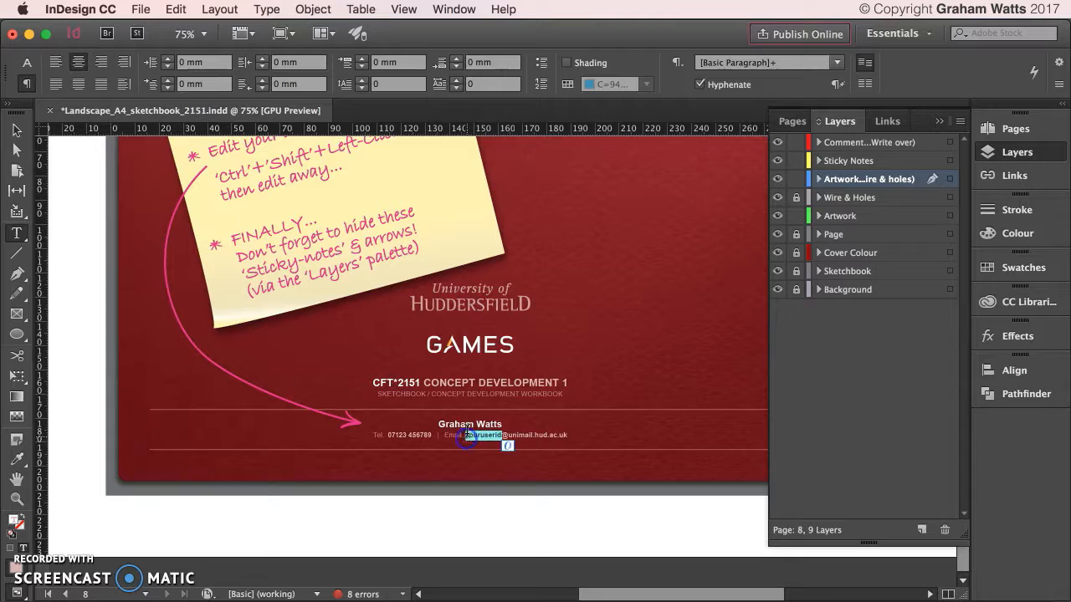
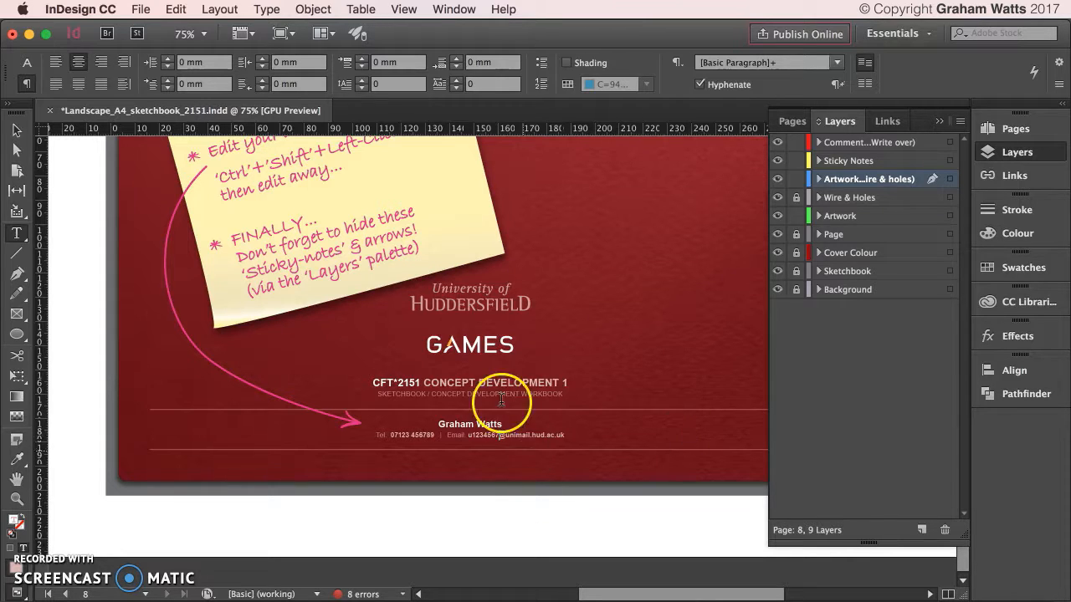
Hide the Sticky Notes layer and scroll back up to the page 1 front cover.
scroll(502, 399, up, 3)
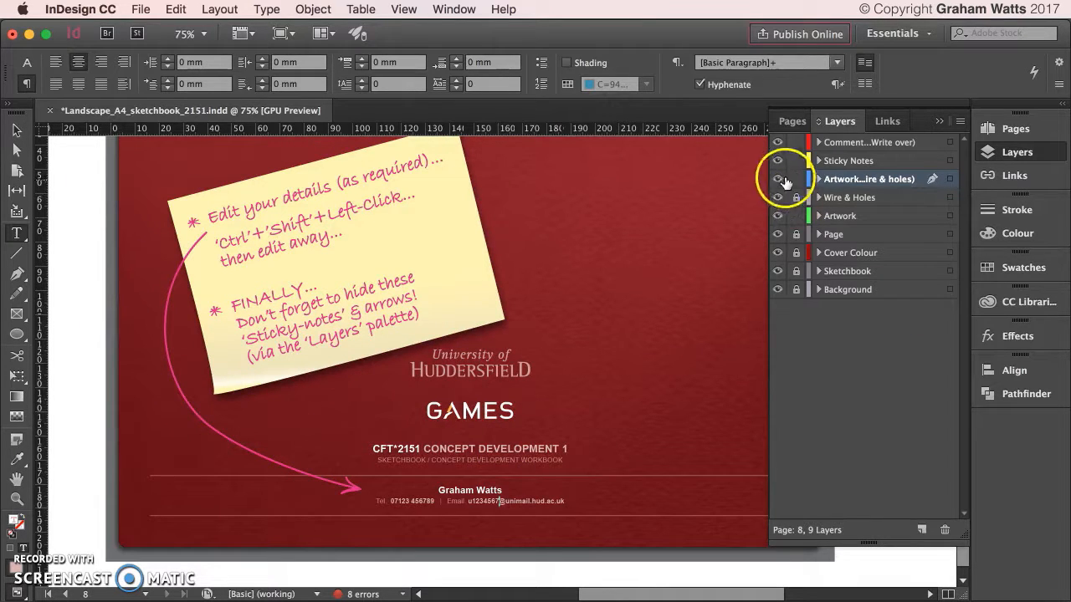
click(777, 160)
scroll(271, 358, up, 2)
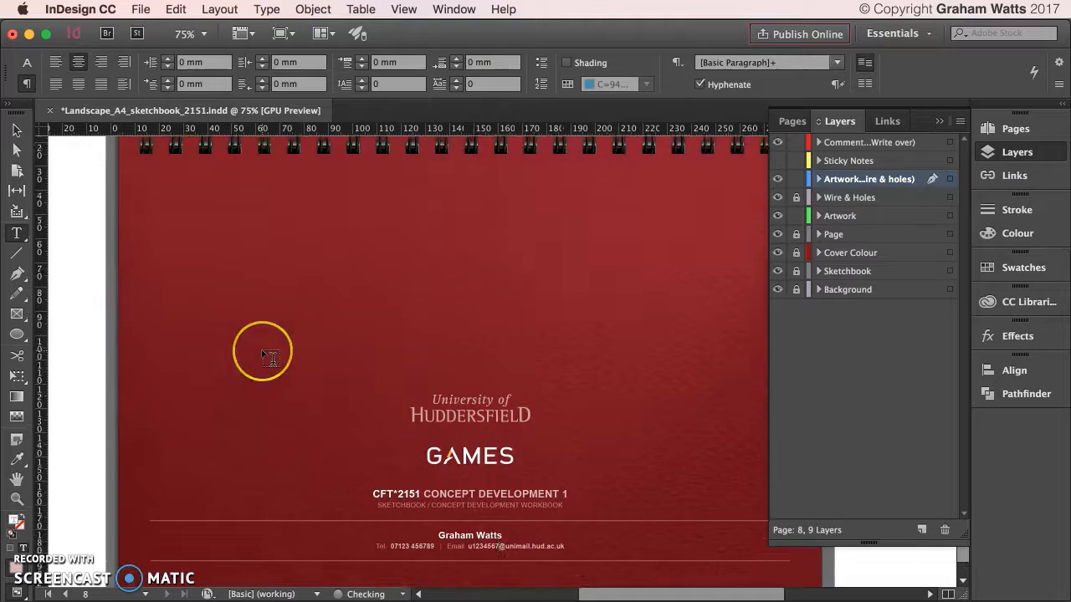
scroll(271, 358, up, 20)
scroll(271, 358, up, 20)
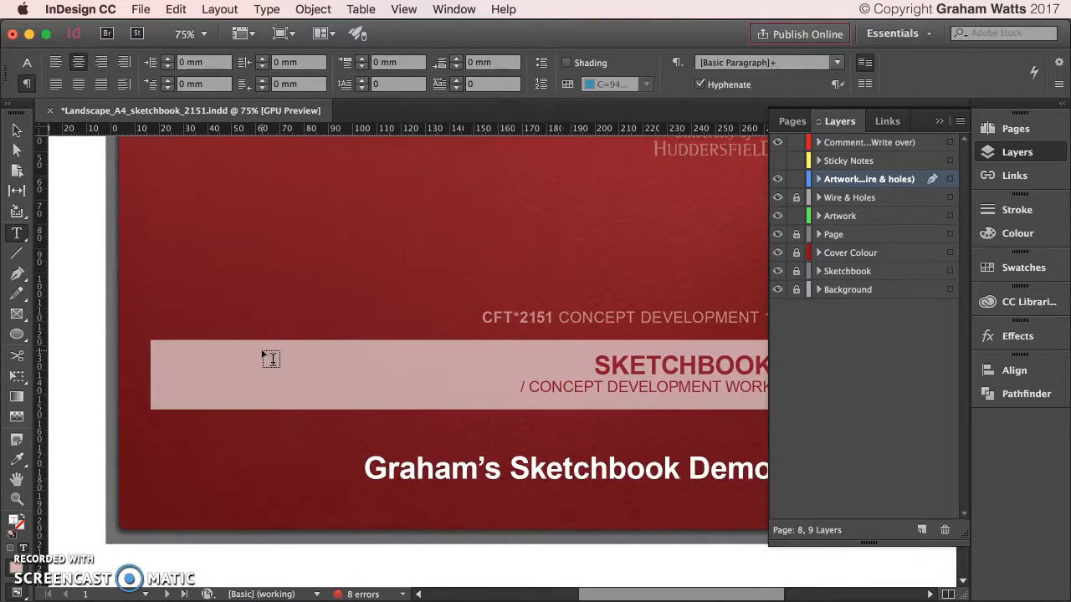
scroll(271, 358, up, 1)
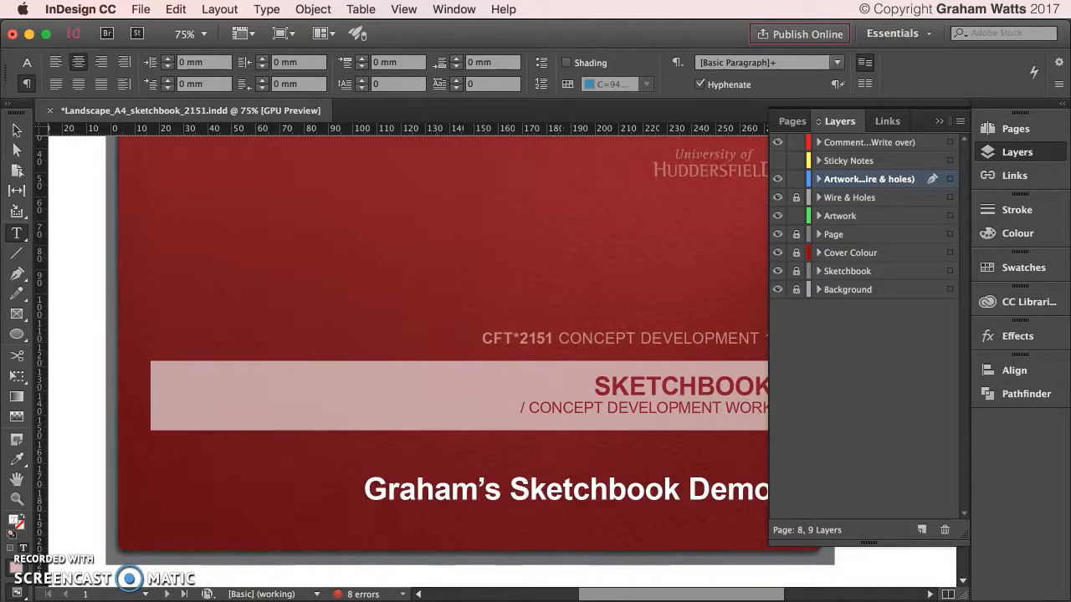